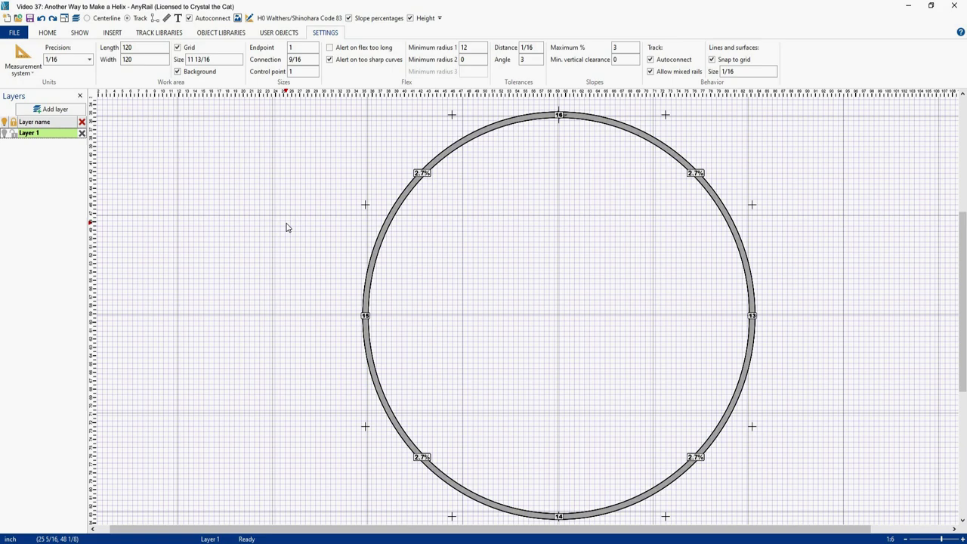
# Delete the upper-left quarter section of the helix and inspect the remaining track in 3D before returning to the 2D plan
pyautogui.click(441, 167)
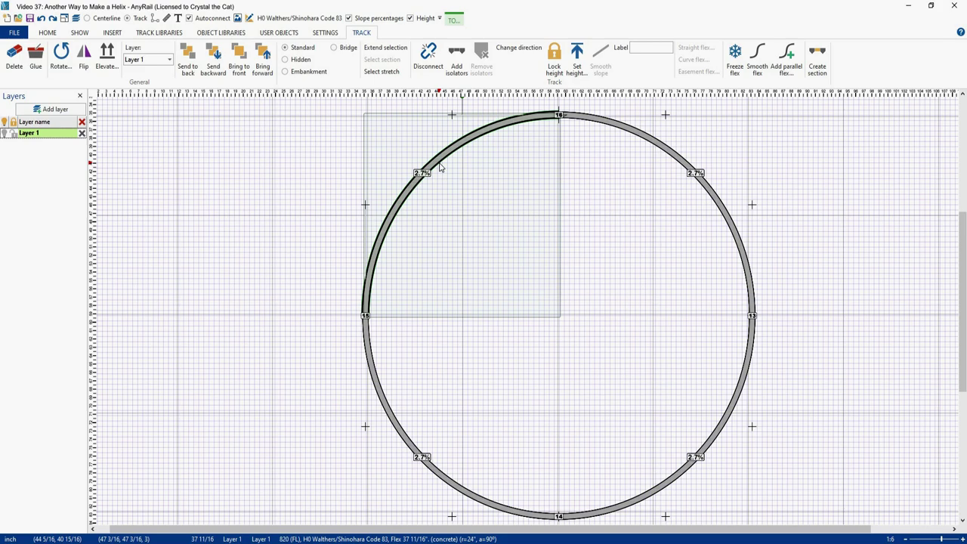
pyautogui.rightClick(441, 167)
pyautogui.click(463, 173)
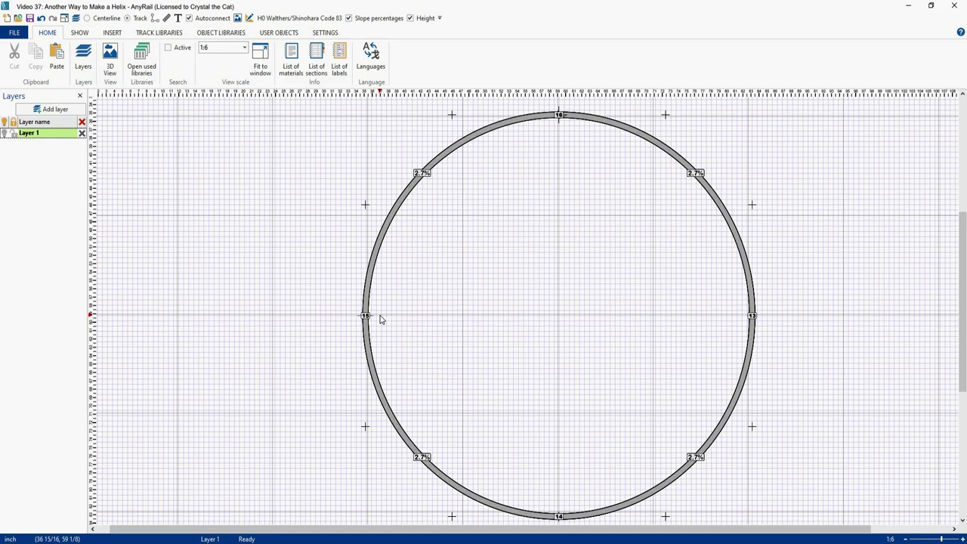
pyautogui.click(110, 59)
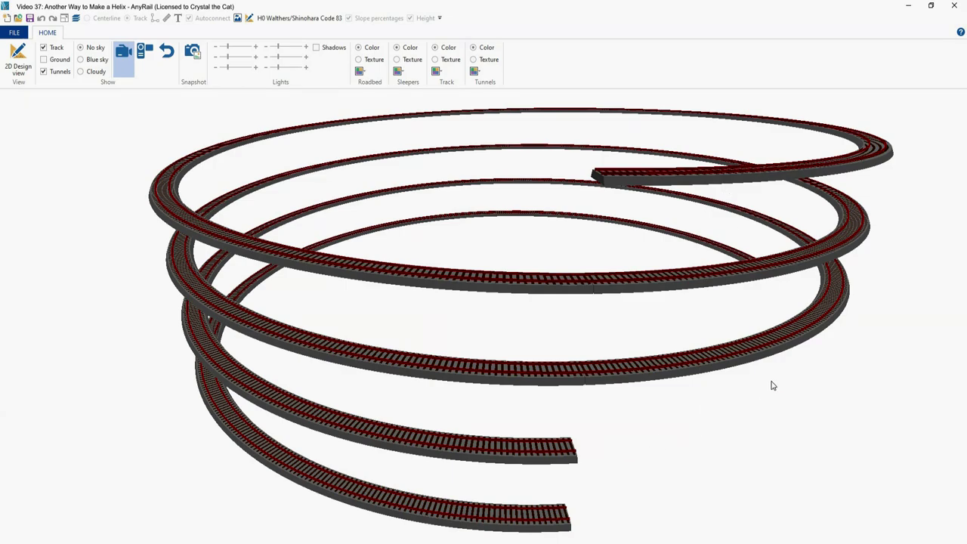
pyautogui.click(13, 67)
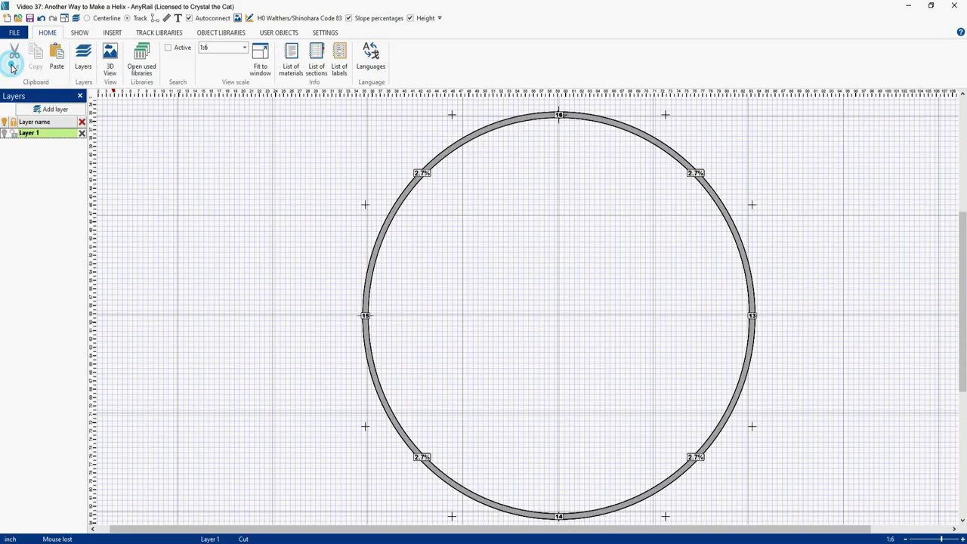
# Undo the section's deletion and check the helix in 3D before returning to the 2D plan
pyautogui.click(337, 217)
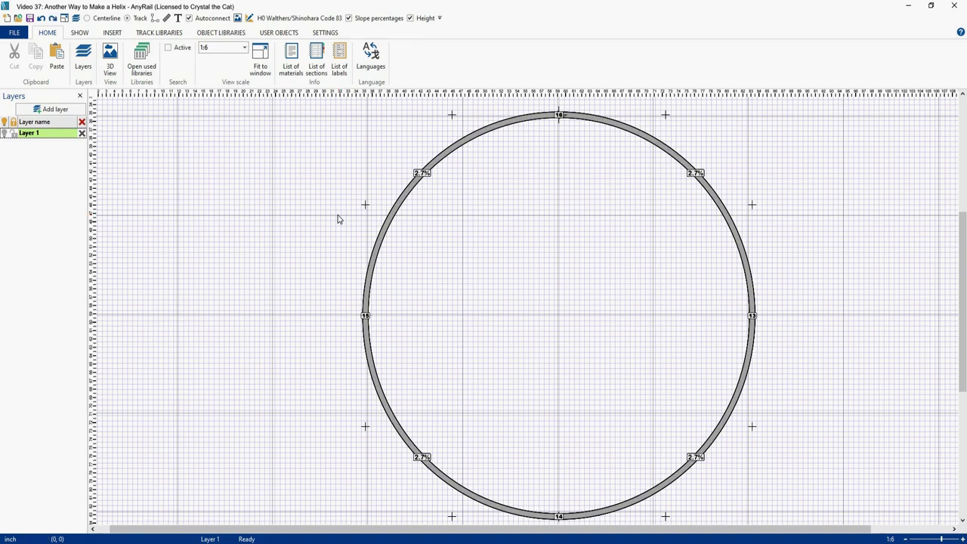
pyautogui.click(110, 59)
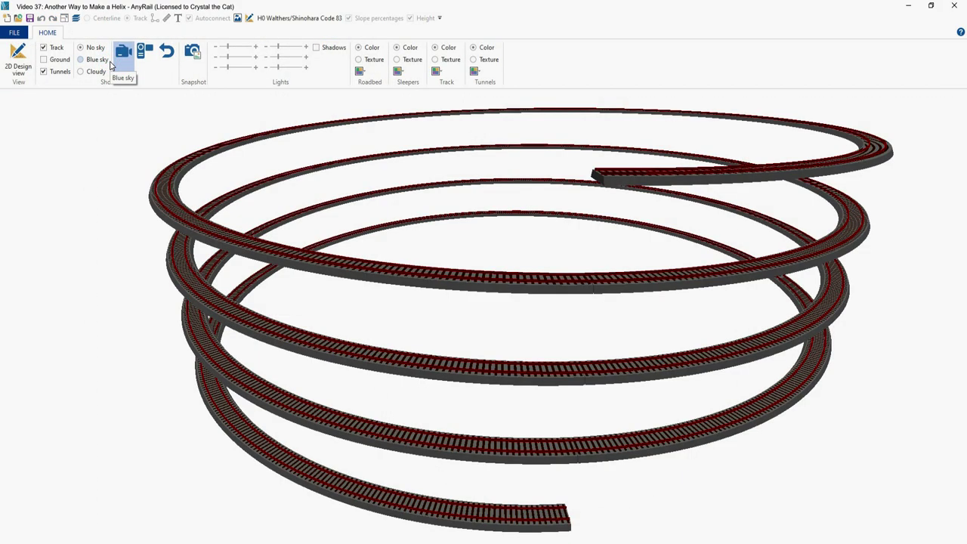
pyautogui.click(18, 60)
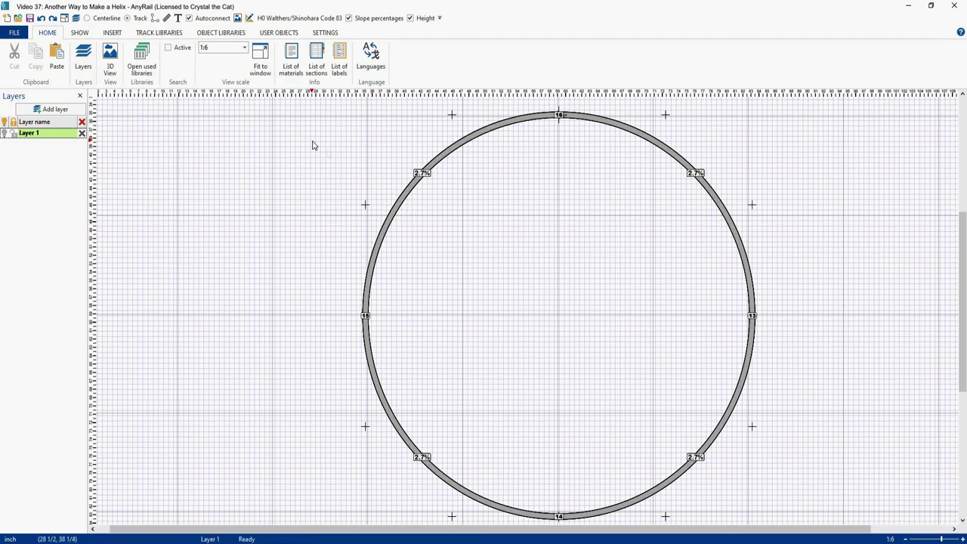
pyautogui.click(393, 214)
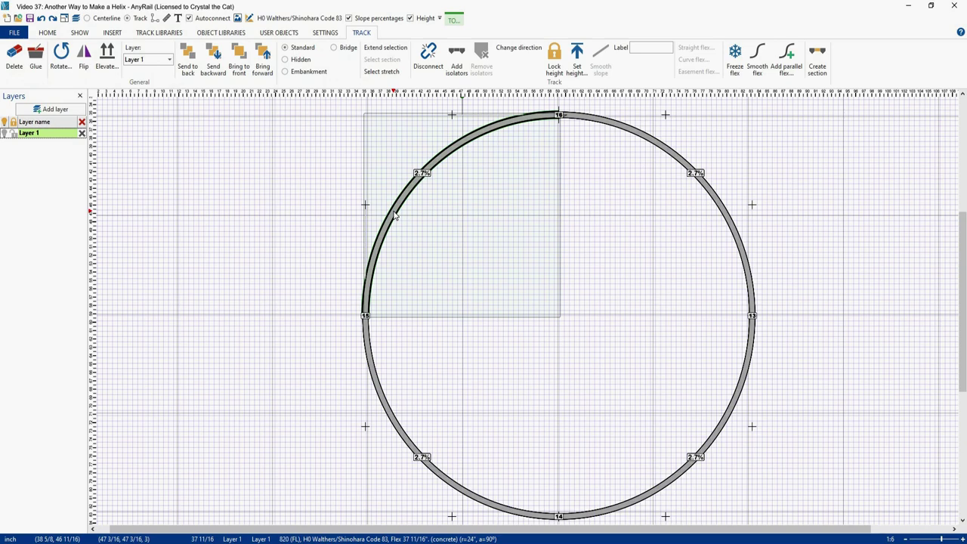
pyautogui.click(427, 233)
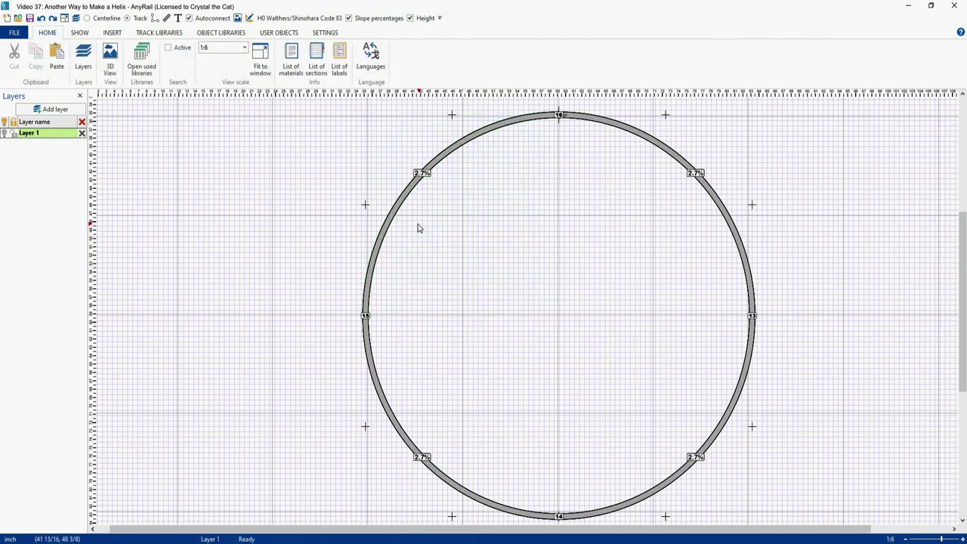
pyautogui.click(400, 214)
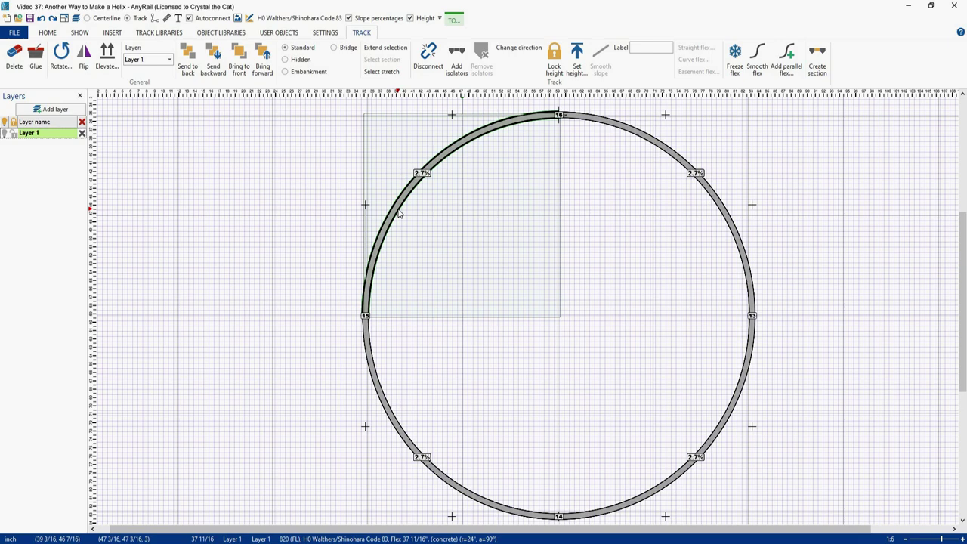
pyautogui.click(453, 251)
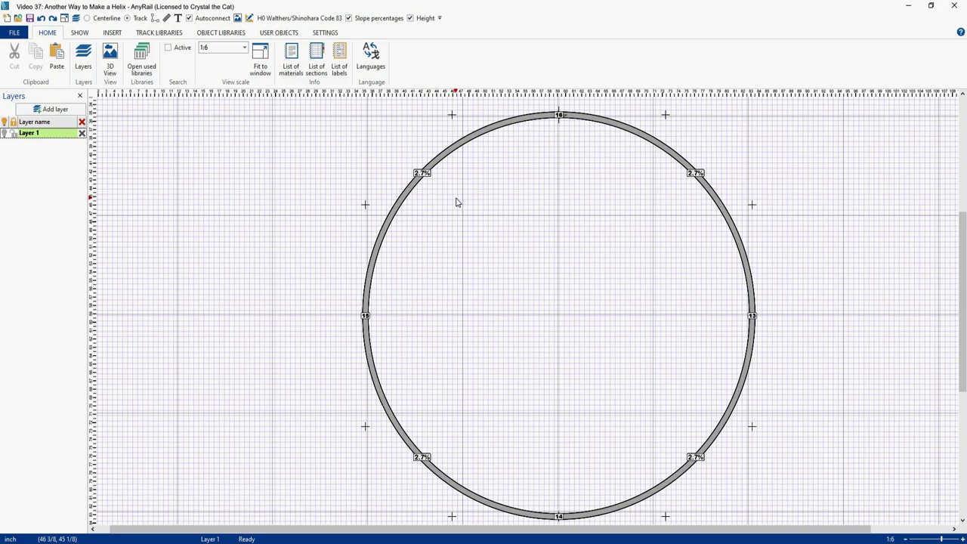
# Hide the height labels and disconnect the joint on the left side of the helix
pyautogui.click(409, 17)
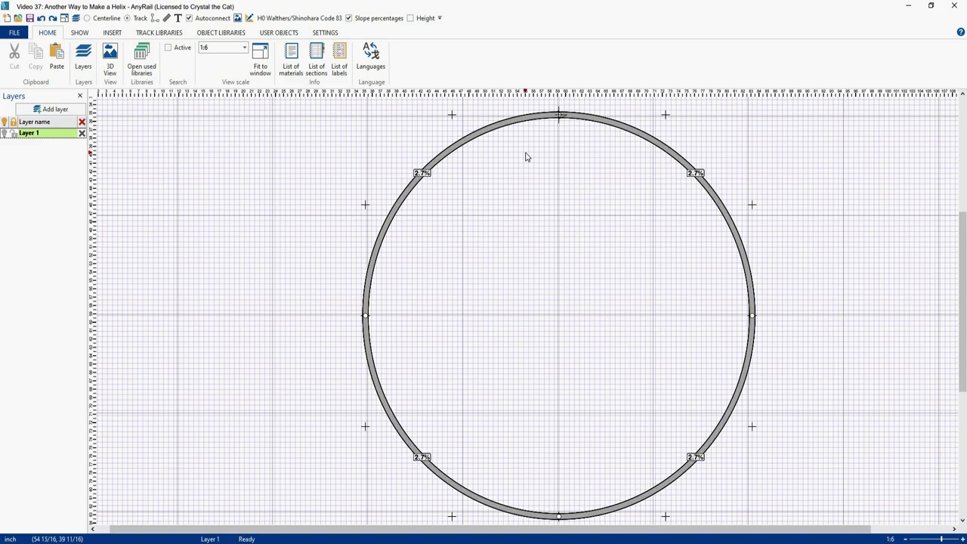
pyautogui.click(366, 316)
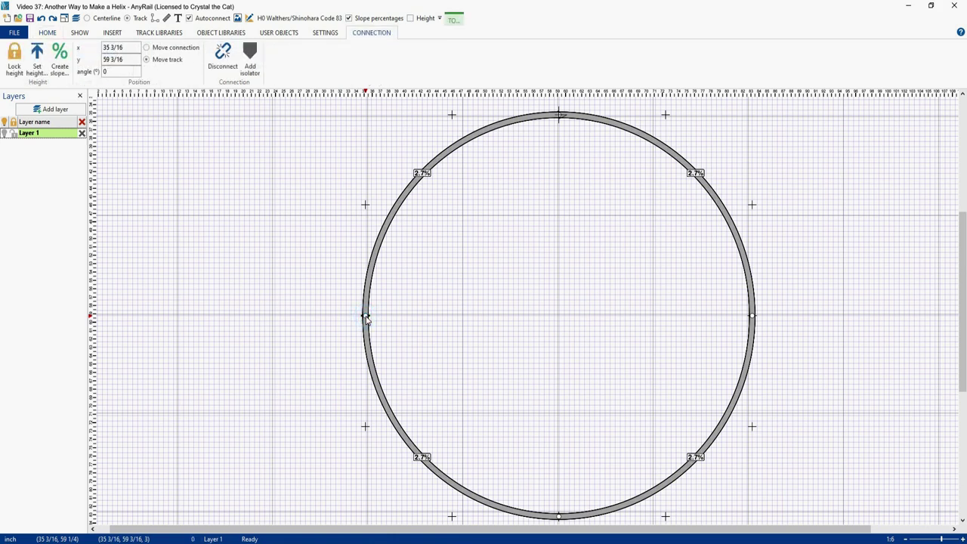
pyautogui.rightClick(366, 318)
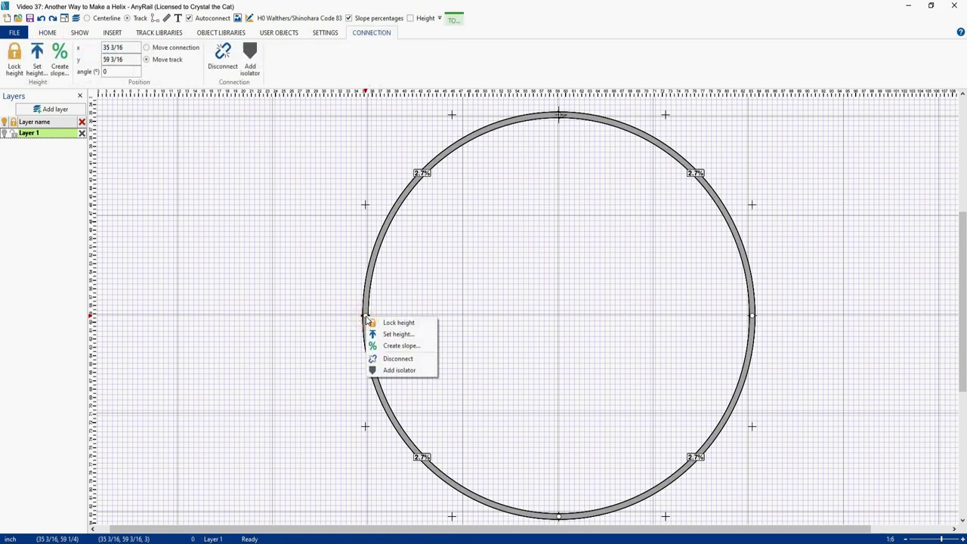
pyautogui.click(389, 359)
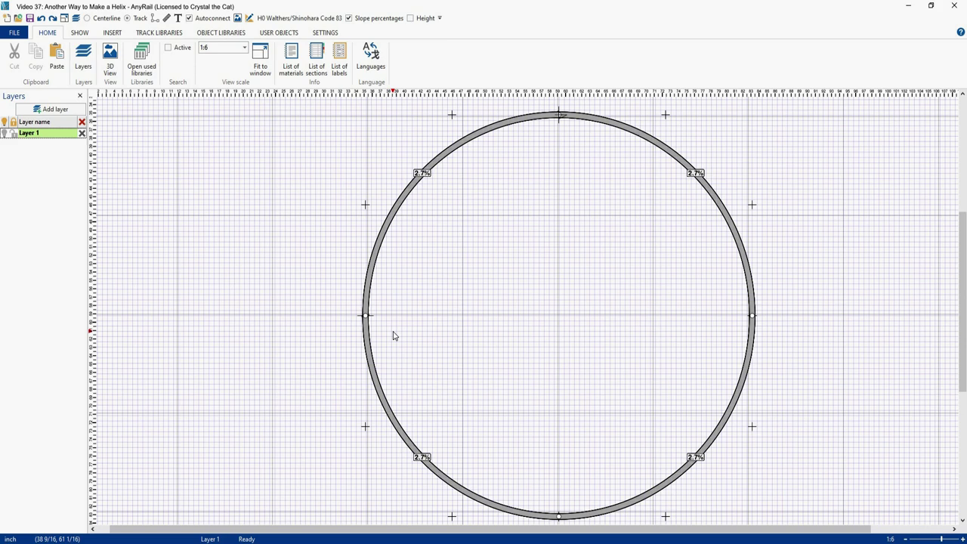
# Try to move the upper-left flex section away from the rest of the helix
pyautogui.click(383, 241)
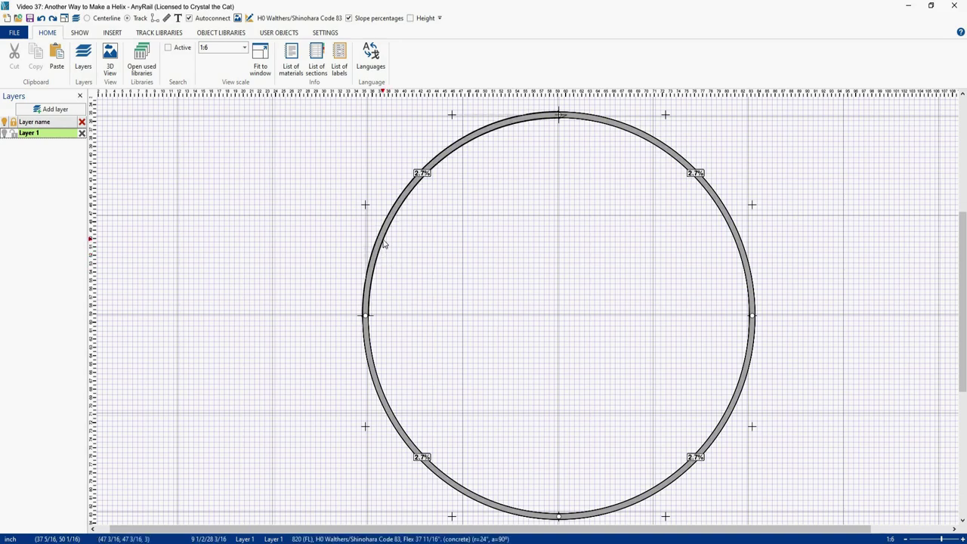
pyautogui.moveTo(382, 241); pyautogui.dragTo(421, 255)
pyautogui.press('Escape')
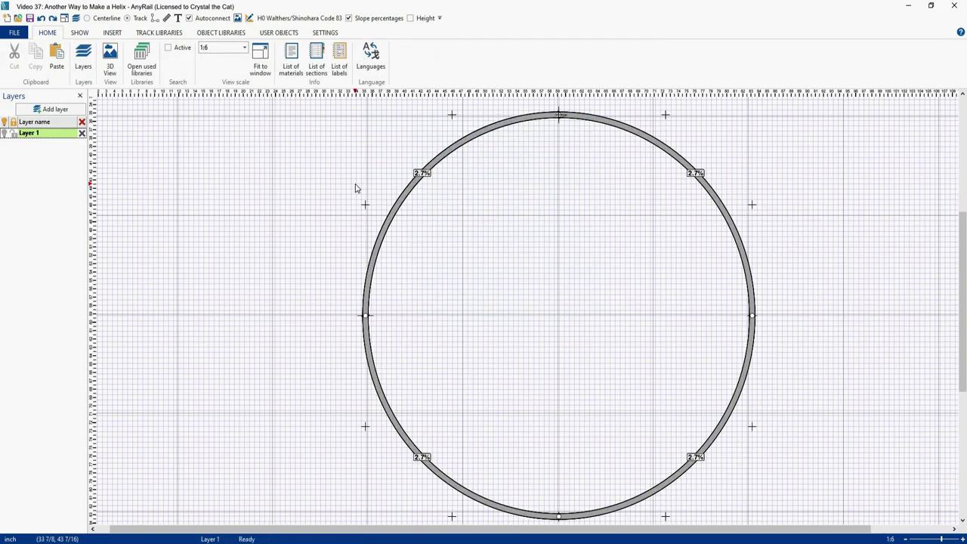
pyautogui.moveTo(388, 209); pyautogui.dragTo(421, 232)
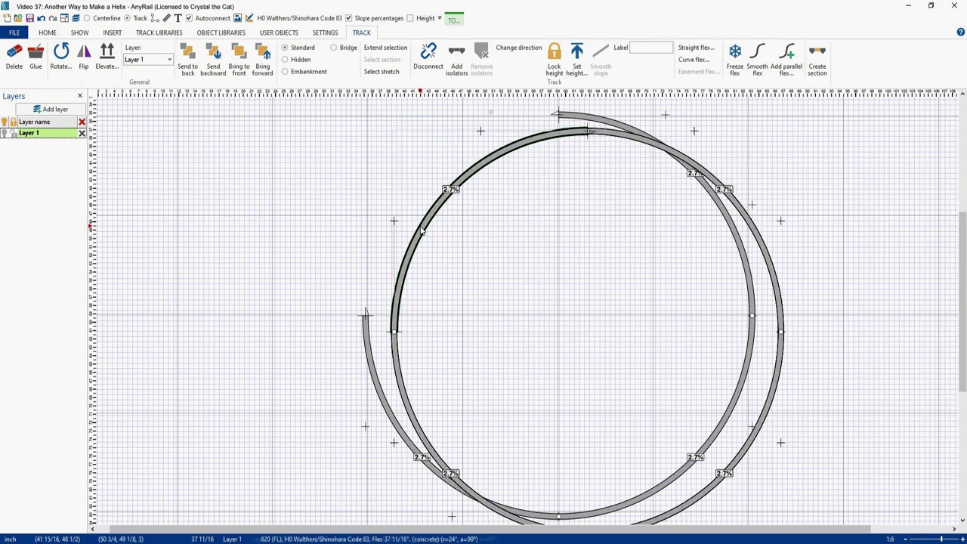
pyautogui.press('Escape')
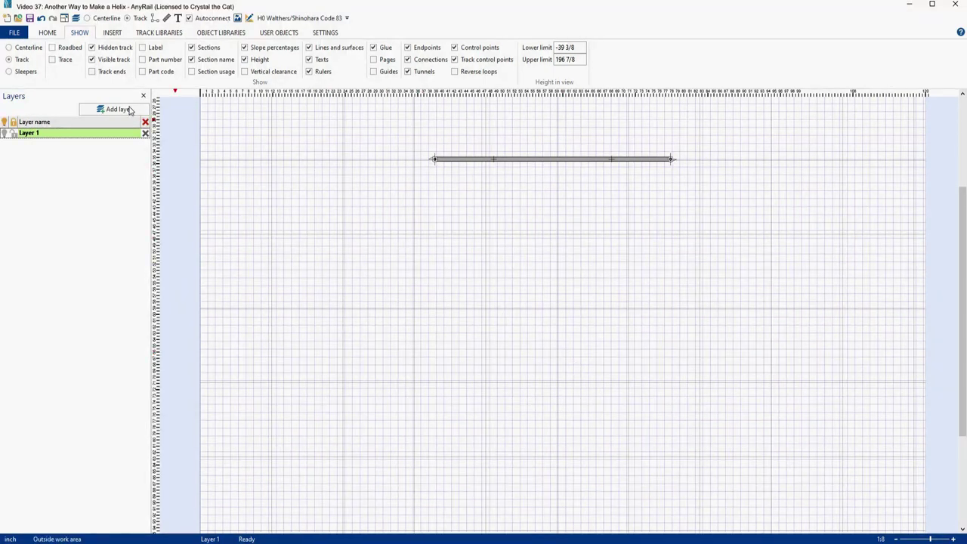
# Add four new layers, Layer 2 through Layer 5, to the layout
pyautogui.click(96, 111)
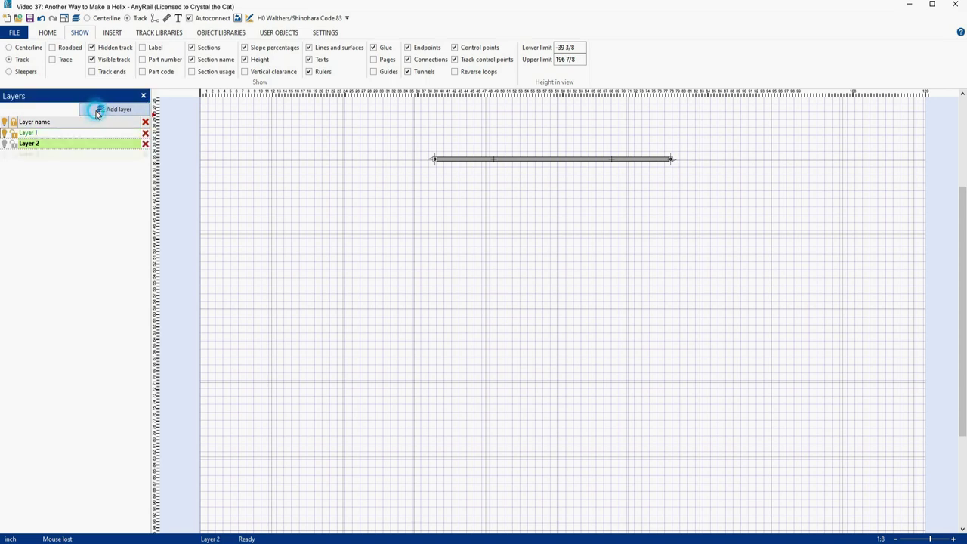
pyautogui.click(97, 112)
pyautogui.click(96, 112)
pyautogui.click(97, 112)
# Rename Layer 1 as Layout
pyautogui.click(68, 135)
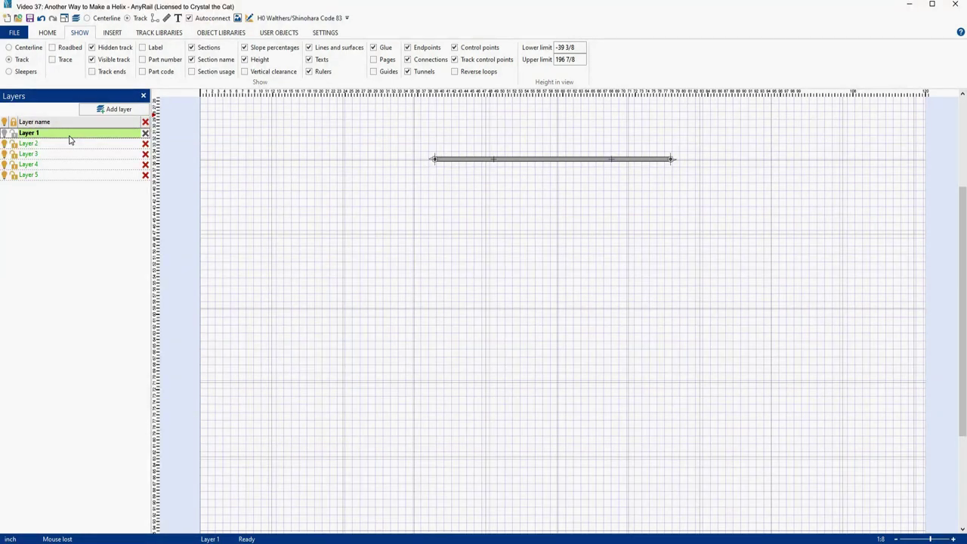
pyautogui.click(69, 134)
pyautogui.press('BackSpace')
pyautogui.press('BackSpace')
pyautogui.press('BackSpace')
pyautogui.press('BackSpace')
pyautogui.press('BackSpace')
pyautogui.press('BackSpace')
pyautogui.press('BackSpace')
pyautogui.write('Layout')
pyautogui.press('Return')
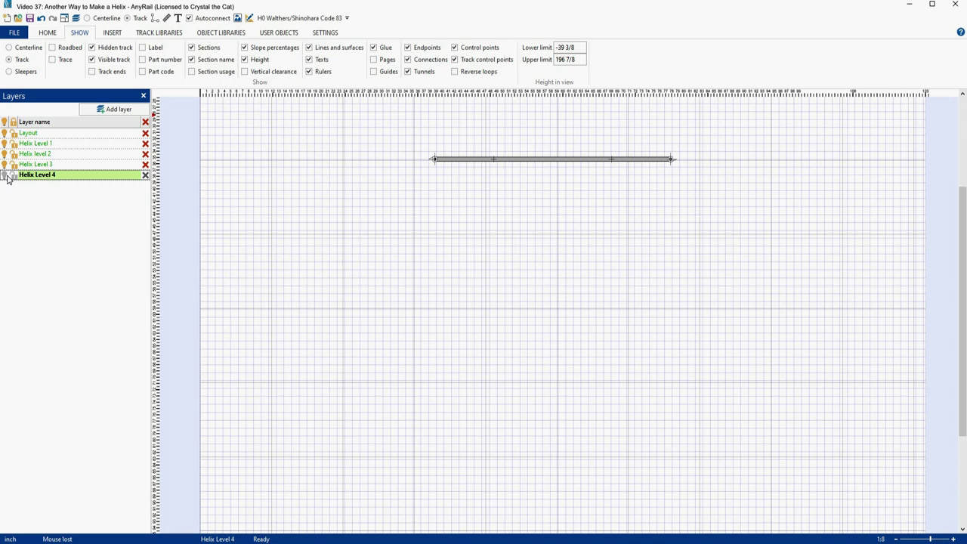
# Make Helix Level 1 the active layer and assign the straight flex track to it
pyautogui.click(64, 146)
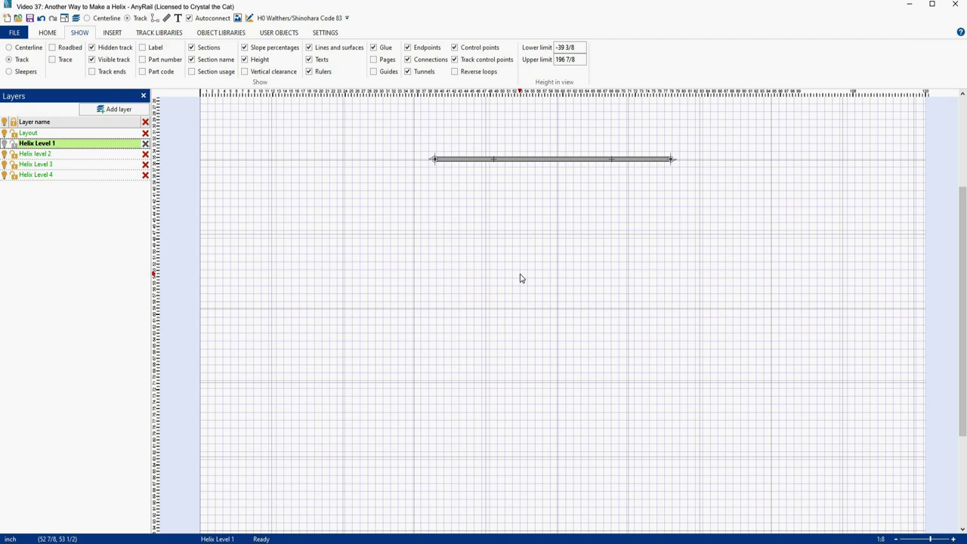
pyautogui.click(531, 160)
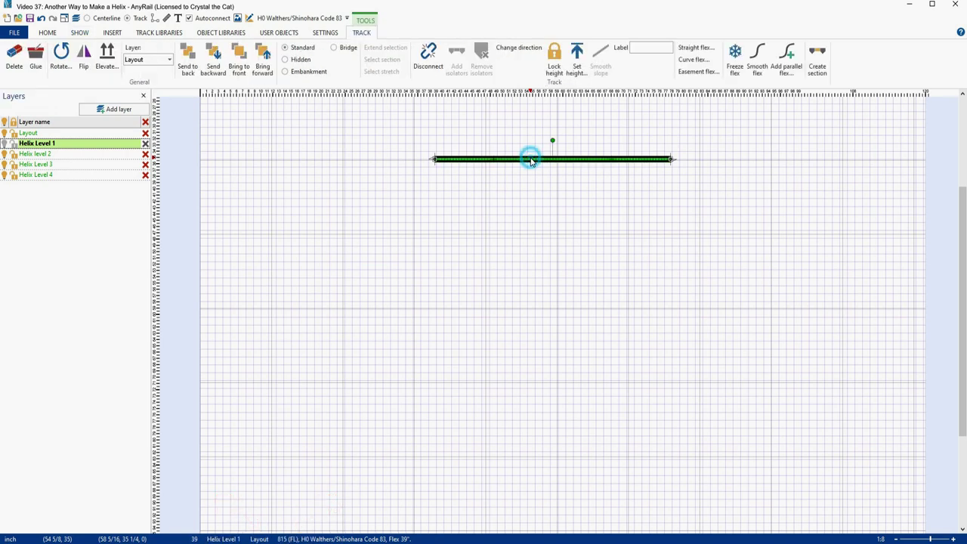
pyautogui.click(170, 60)
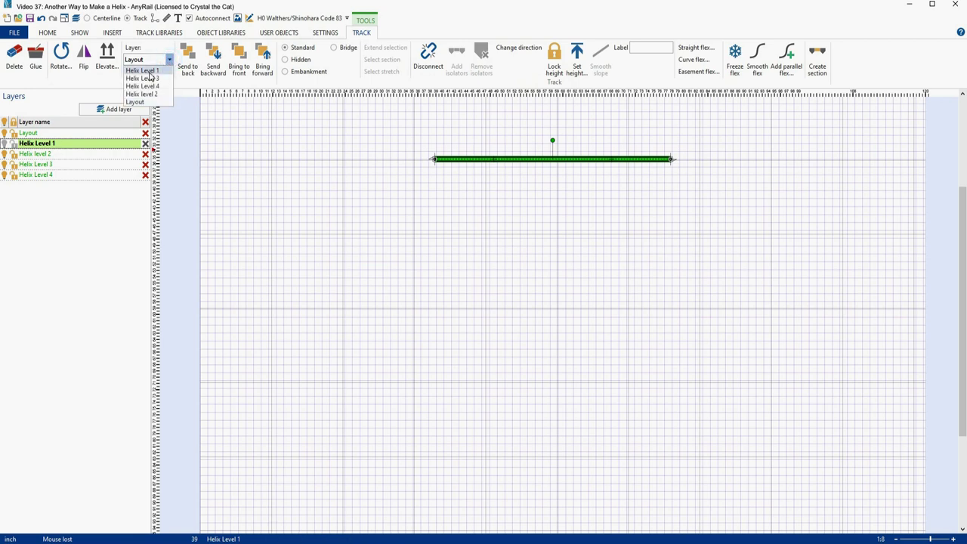
pyautogui.click(149, 72)
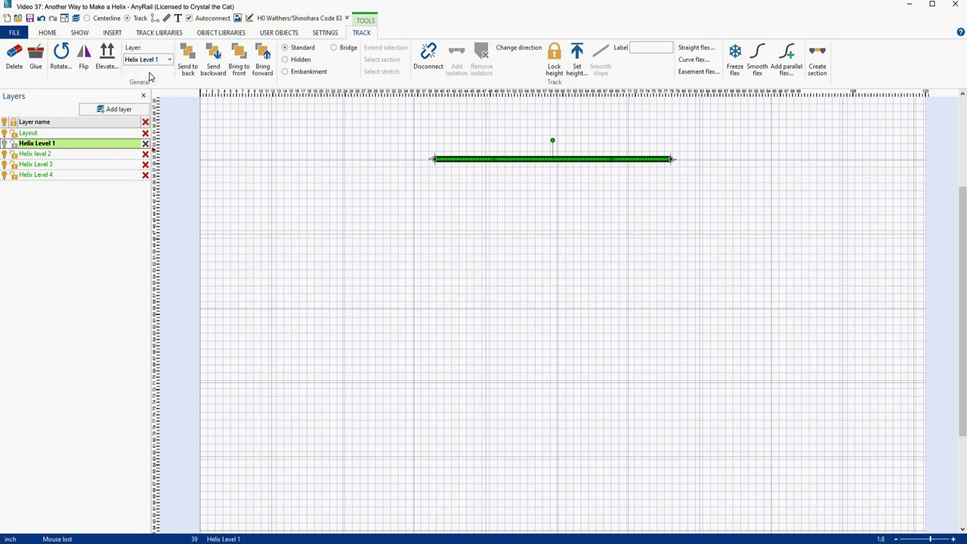
# Curve the flex track to a 90° angle with a 24-inch radius and move it to form the circle's upper-right quarter
pyautogui.rightClick(522, 161)
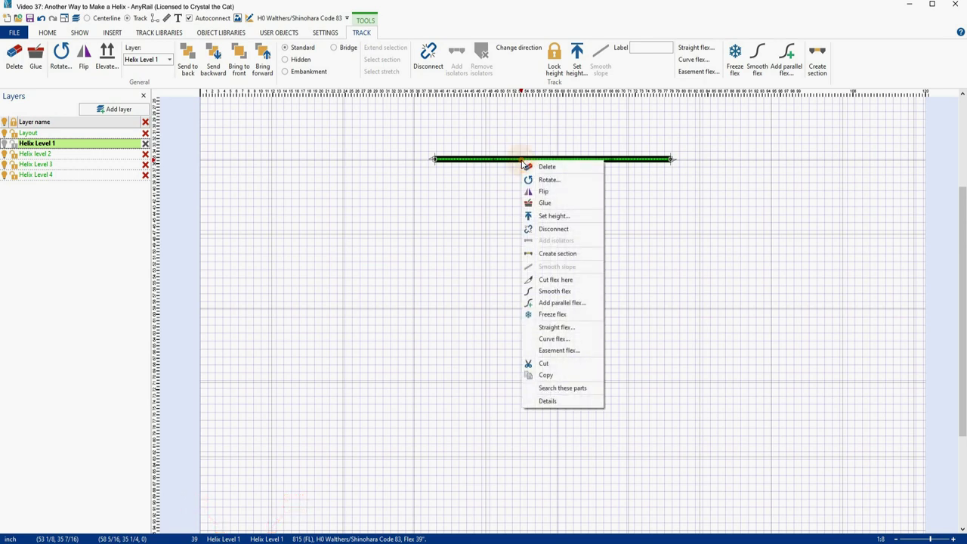
pyautogui.click(552, 339)
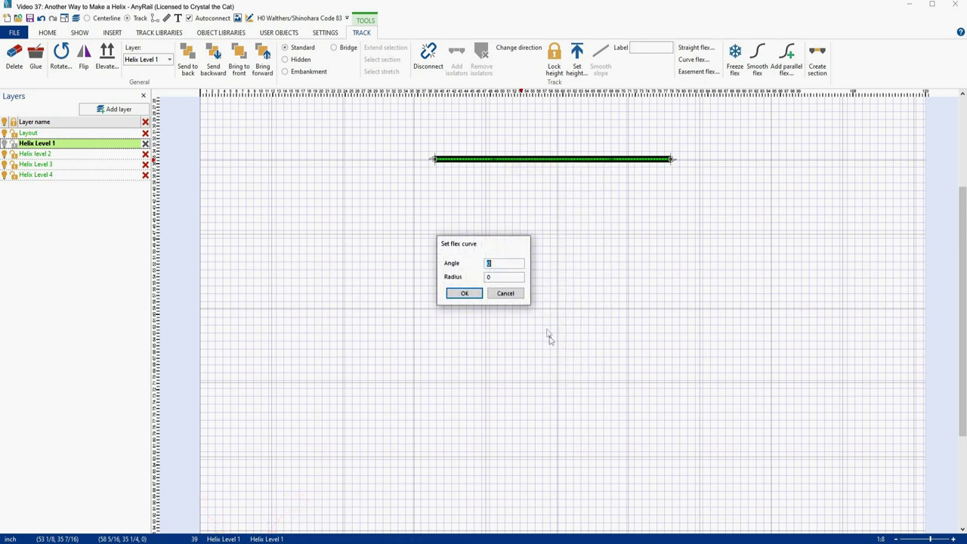
pyautogui.write('90')
pyautogui.press('Tab')
pyautogui.write('24')
pyautogui.click(466, 293)
pyautogui.moveTo(497, 180); pyautogui.dragTo(619, 182)
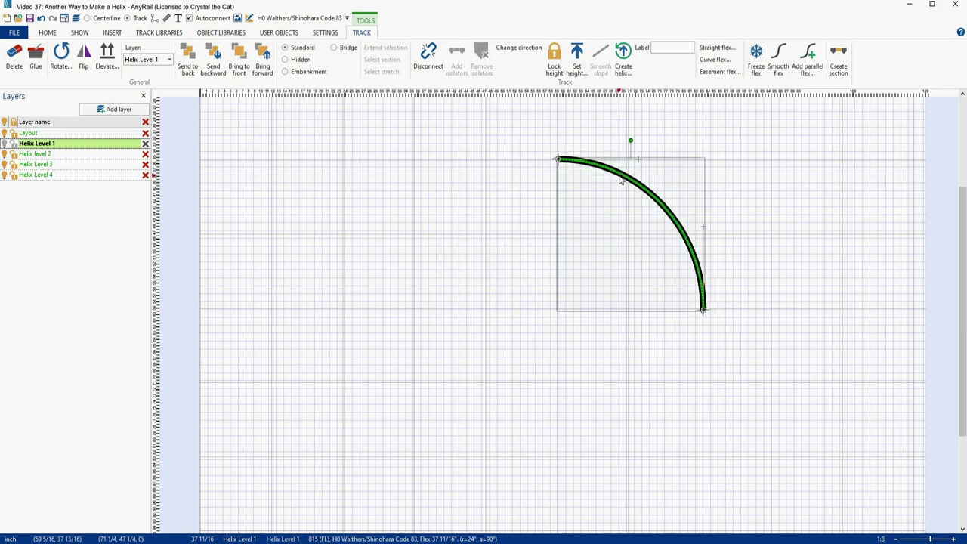
# Paste three copies of the 90° curved flex track
pyautogui.click(603, 227)
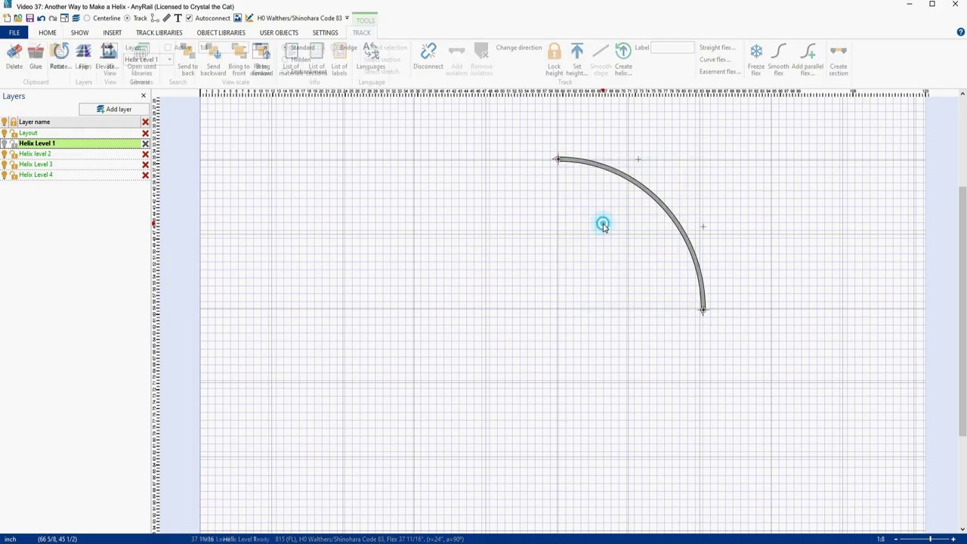
pyautogui.hotkey('ctrl', 'v')
pyautogui.hotkey('ctrl', 'v')
pyautogui.hotkey('ctrl', 'v')
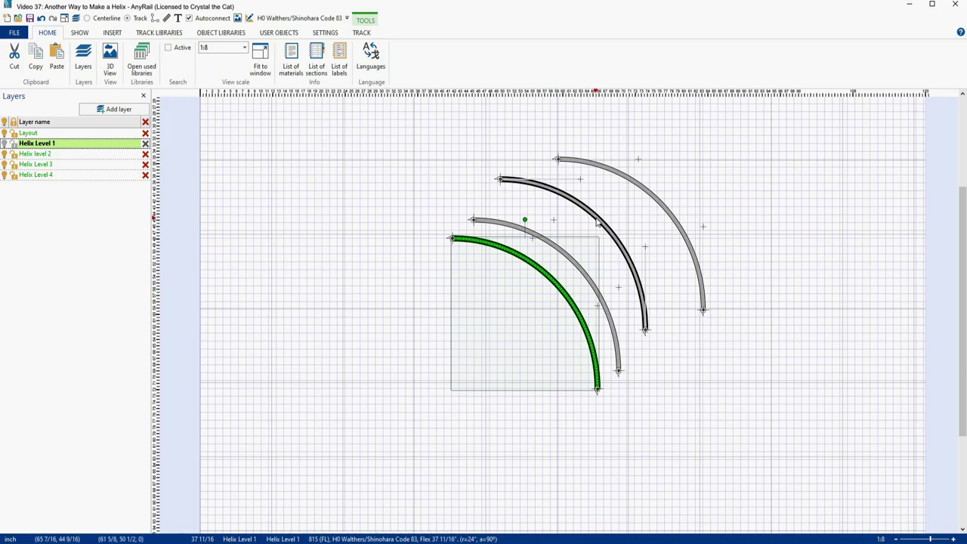
# Position the three copied curves so that they connect with the original into a full circle
pyautogui.moveTo(605, 227); pyautogui.dragTo(621, 287)
pyautogui.click(622, 288)
pyautogui.click(533, 238)
pyautogui.moveTo(532, 239); pyautogui.dragTo(612, 474)
pyautogui.moveTo(476, 243); pyautogui.dragTo(432, 318)
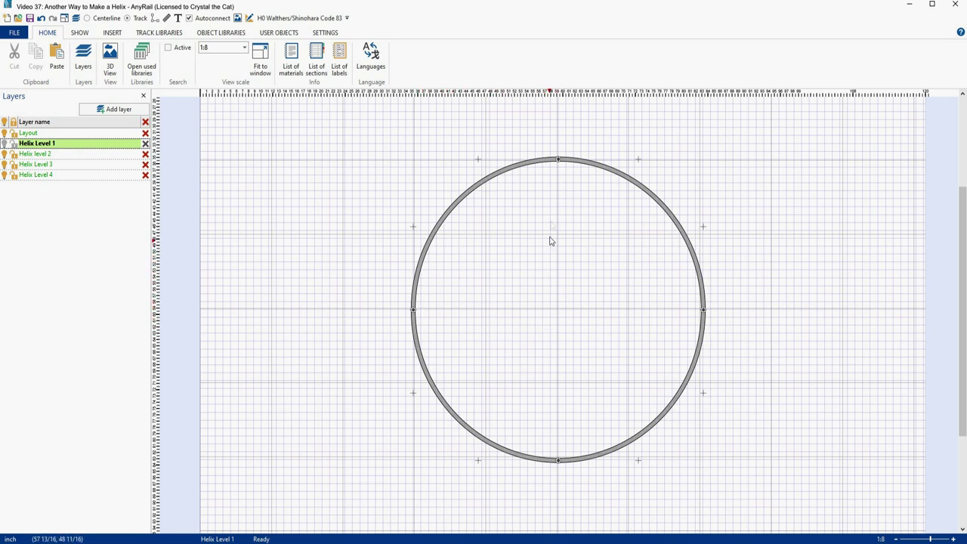
# Disconnect the joint at the top of the circle and set the upper-left curve's height to 4 inches
pyautogui.rightClick(559, 161)
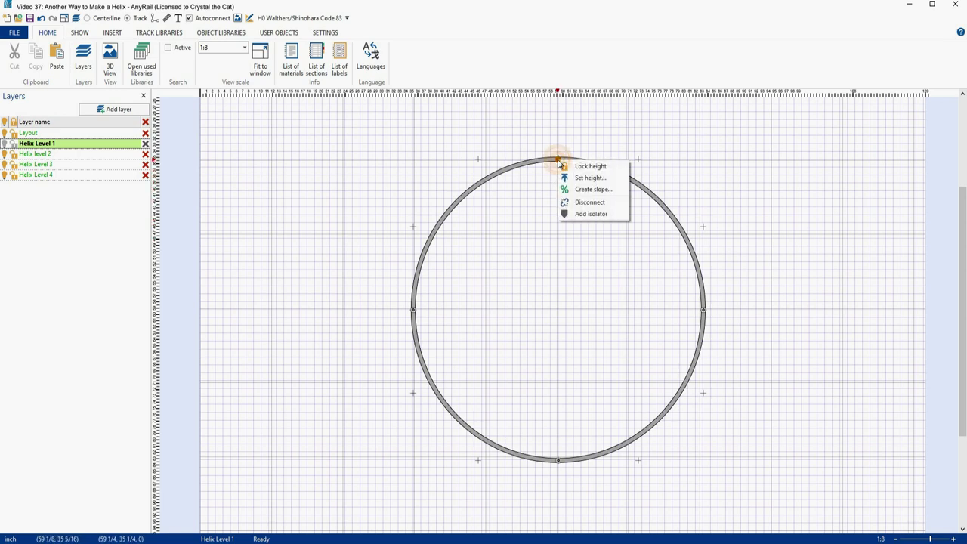
pyautogui.click(573, 201)
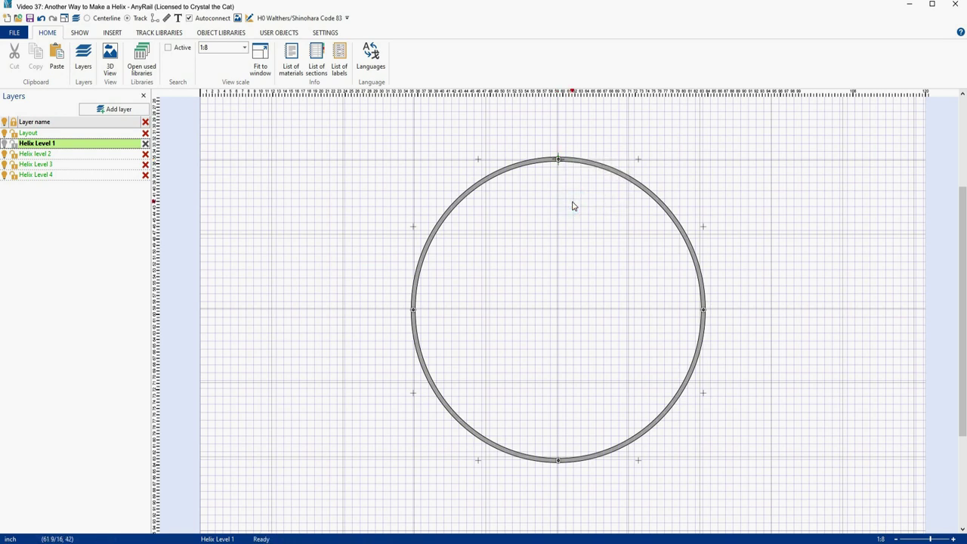
pyautogui.rightClick(470, 197)
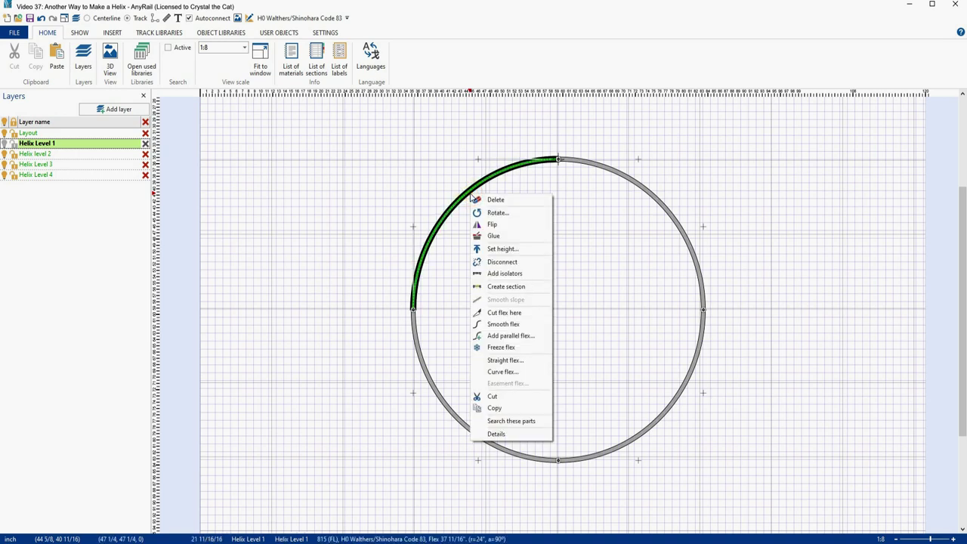
pyautogui.click(495, 250)
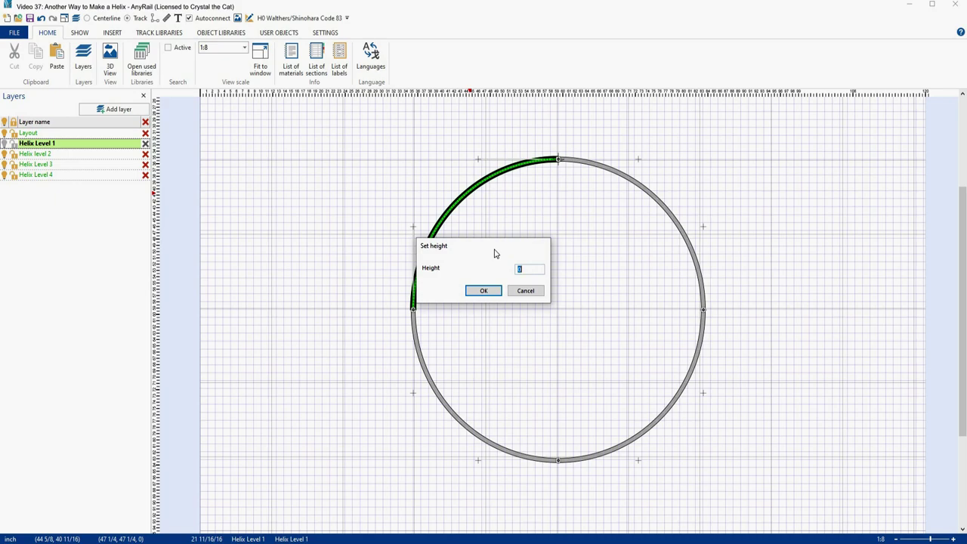
pyautogui.write('4')
pyautogui.press('Return')
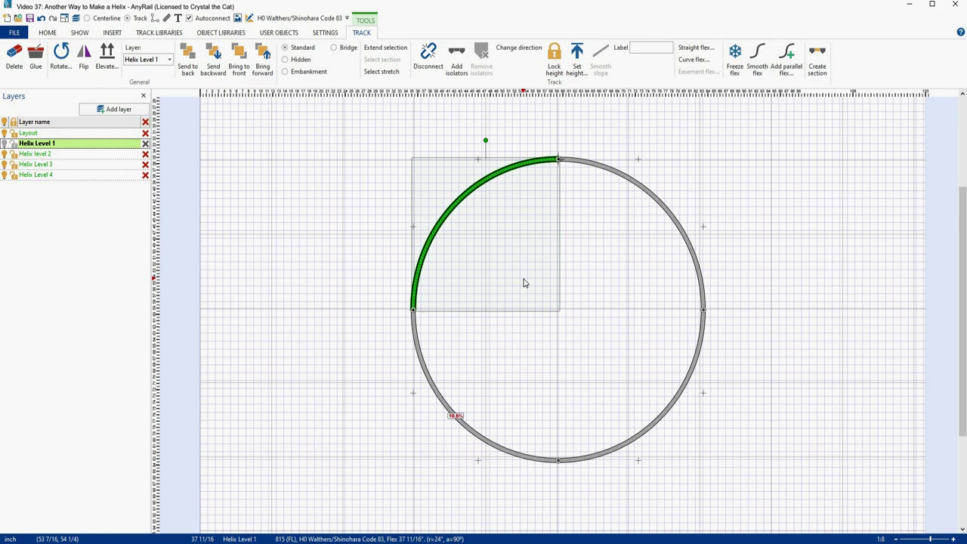
pyautogui.click(594, 240)
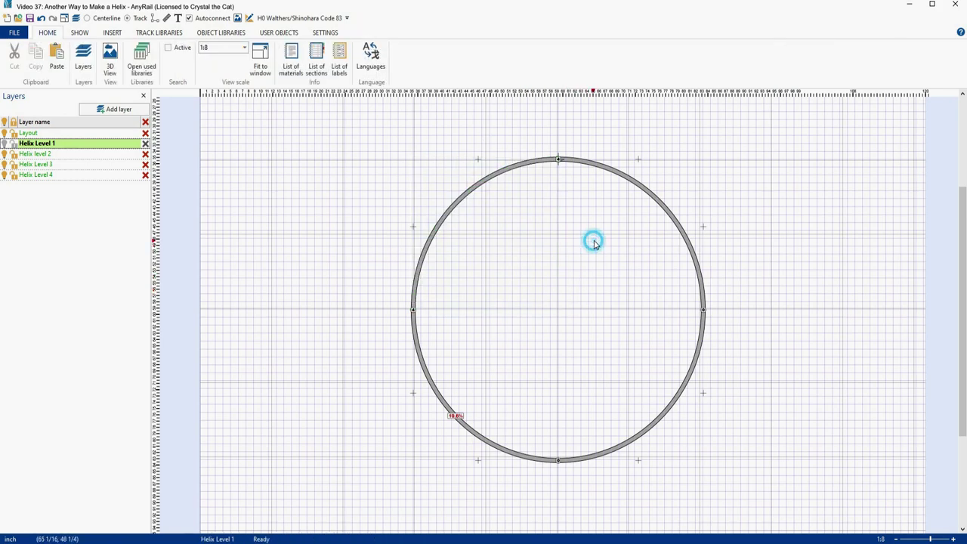
# Smooth the slope along all four connected curves of the Helix Level 1 circle
pyautogui.click(638, 191)
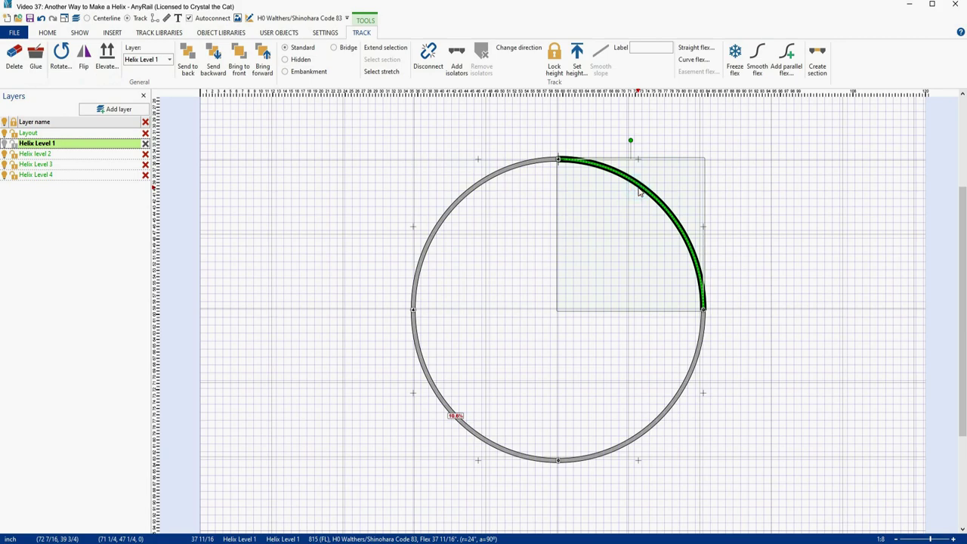
pyautogui.doubleClick(472, 195)
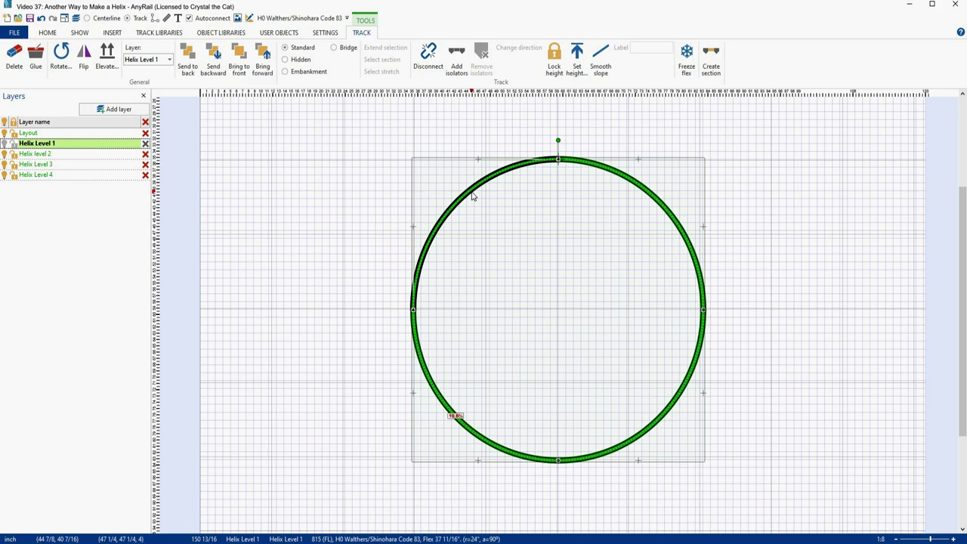
pyautogui.click(601, 54)
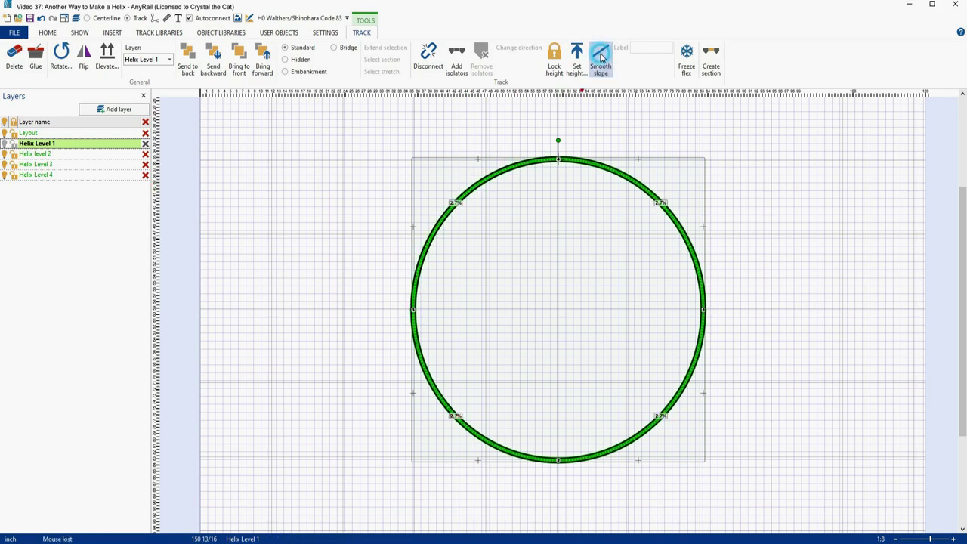
pyautogui.click(599, 217)
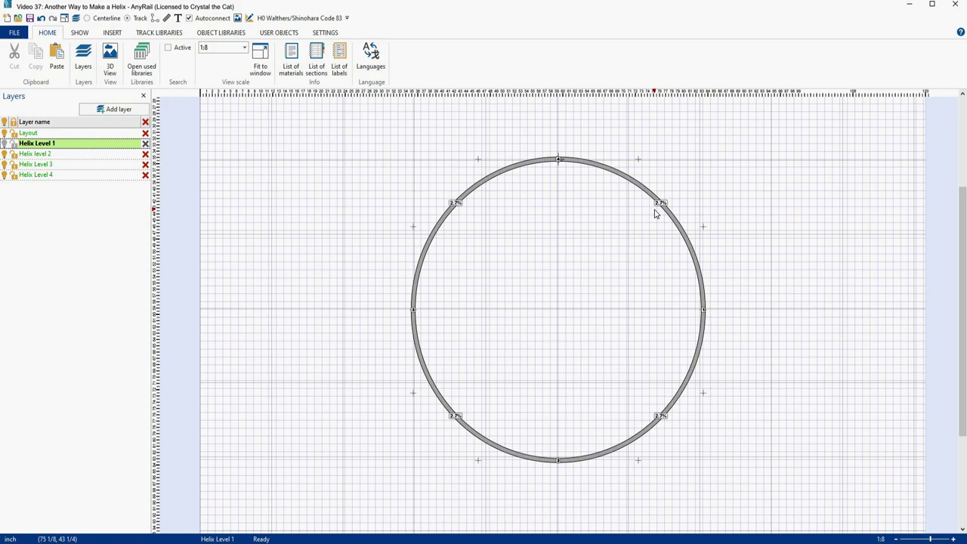
# Create a section from the whole circle, name it Helix Level 1 and color it brown
pyautogui.moveTo(350, 118); pyautogui.dragTo(771, 508)
pyautogui.click(574, 283)
pyautogui.moveTo(376, 147); pyautogui.dragTo(773, 514)
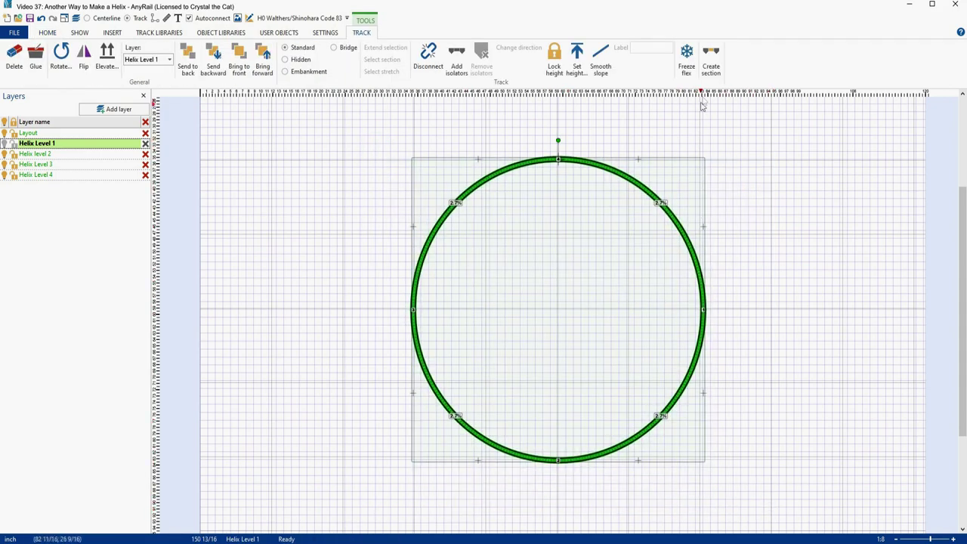
pyautogui.click(710, 63)
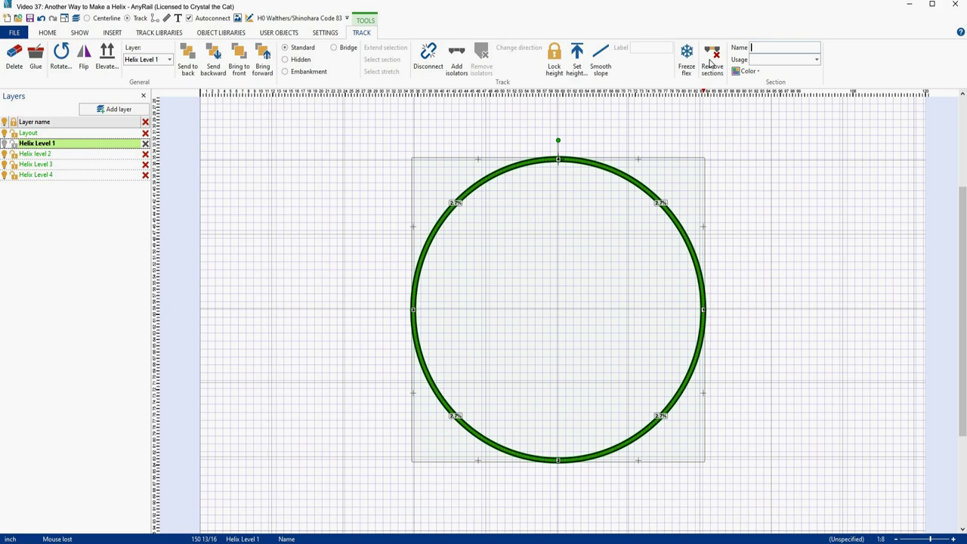
pyautogui.write('Helix Level 1')
pyautogui.click(749, 71)
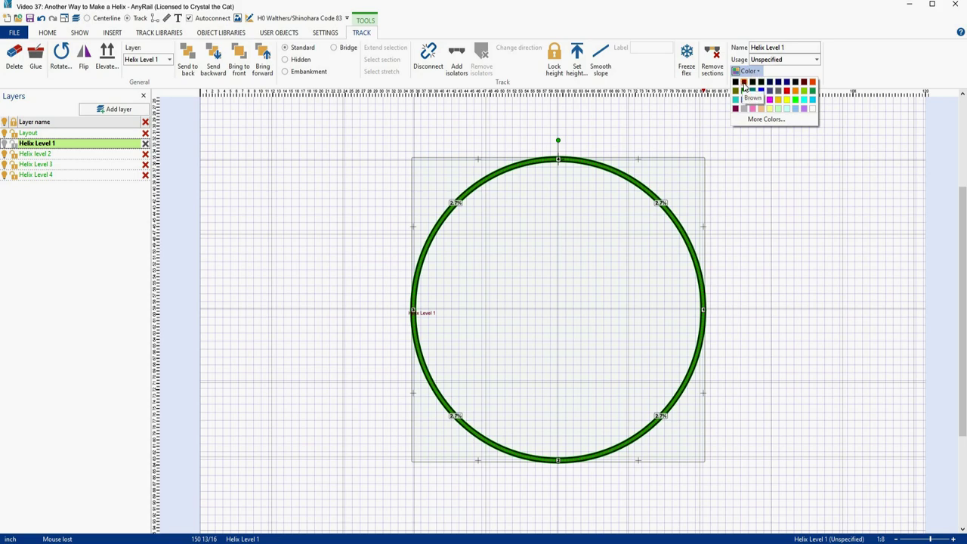
pyautogui.click(744, 88)
pyautogui.click(728, 169)
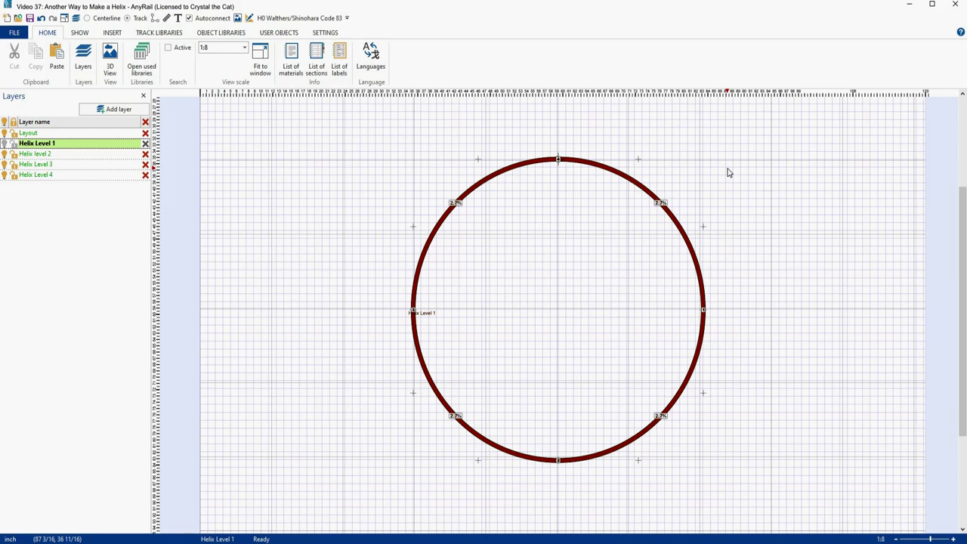
# Copy the Level 1 circle, paste it onto the Helix level 2 layer and move the copy to the left of the original
pyautogui.moveTo(400, 133); pyautogui.dragTo(760, 492)
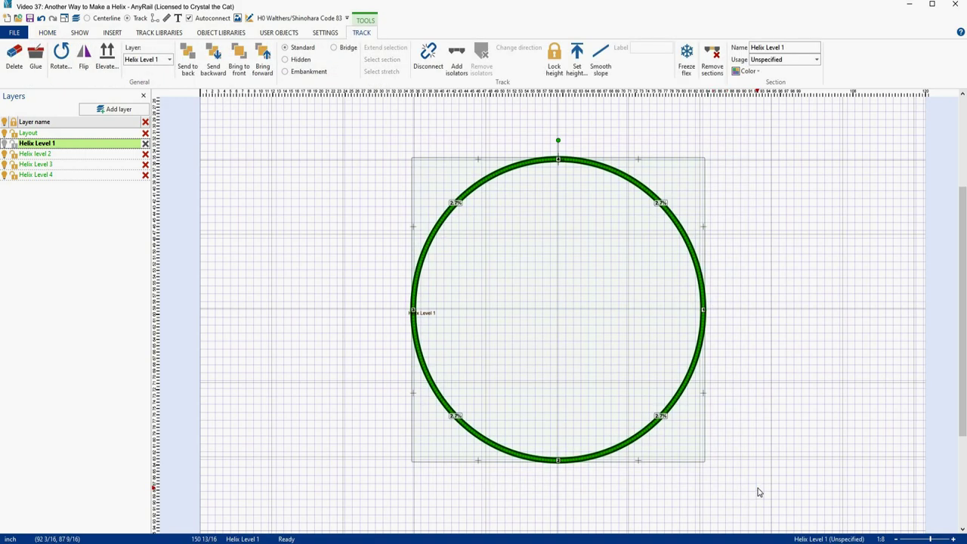
pyautogui.click(432, 324)
pyautogui.hotkey('ctrl', 'a')
pyautogui.click(69, 156)
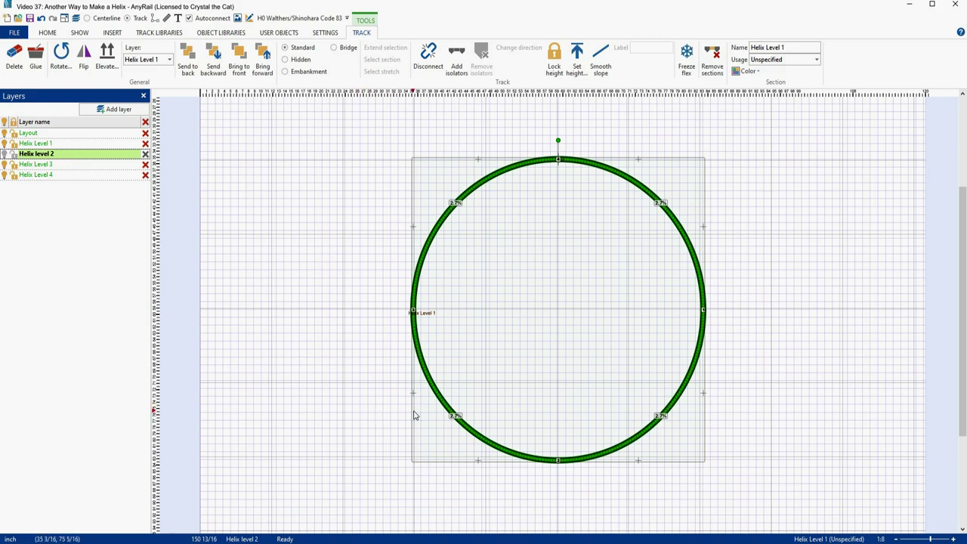
pyautogui.click(452, 350)
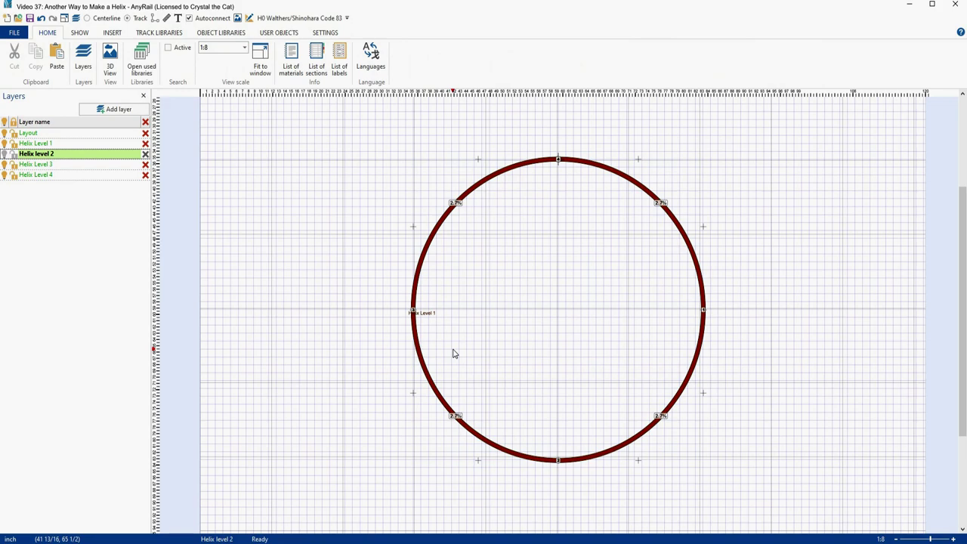
pyautogui.hotkey('ctrl', 'v')
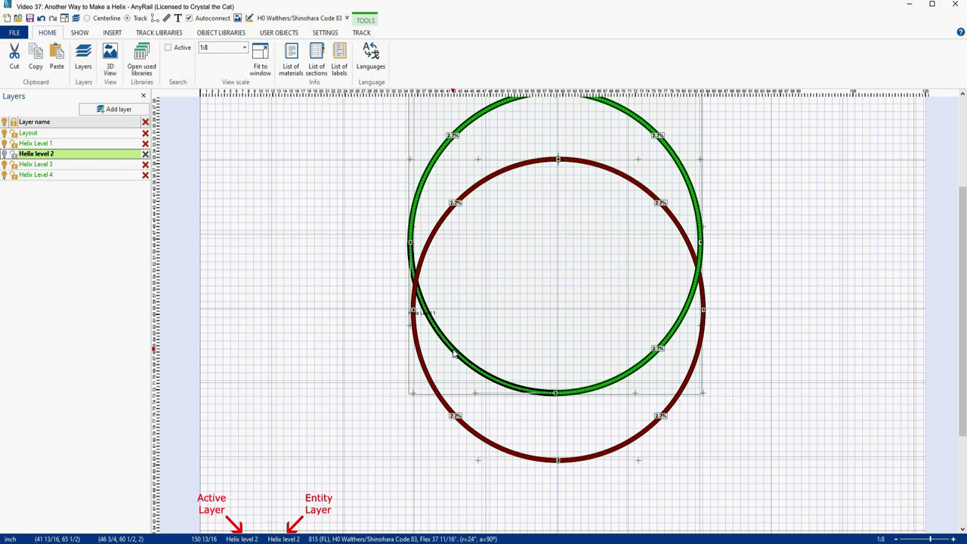
pyautogui.moveTo(453, 353); pyautogui.dragTo(285, 441)
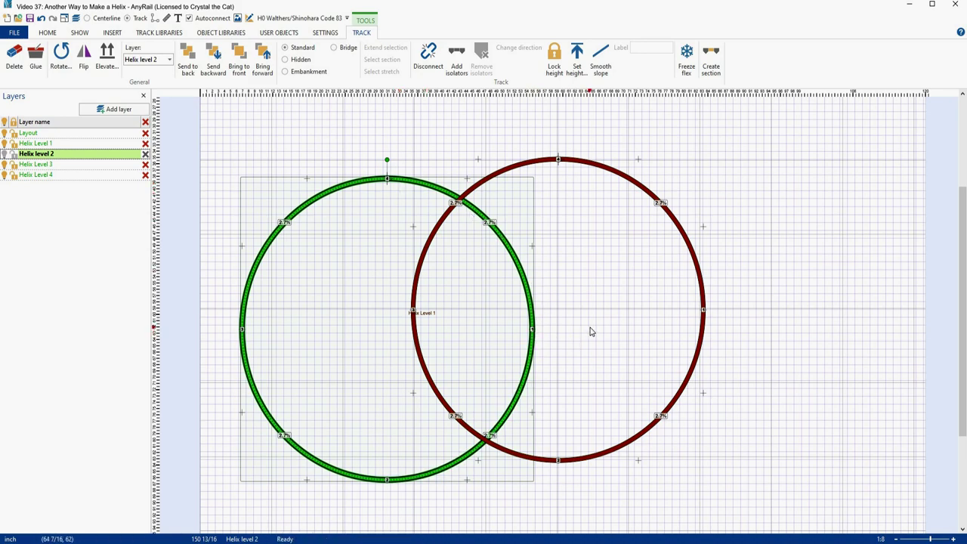
# Create a section from the copied circle, name it Helix Level 2 and color it red
pyautogui.click(711, 64)
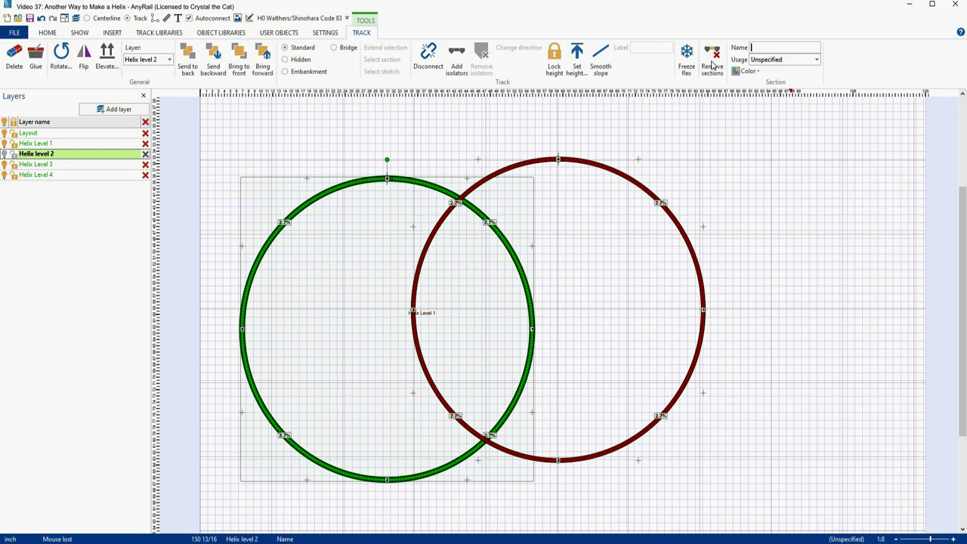
pyautogui.write('Helix Level 2')
pyautogui.click(751, 71)
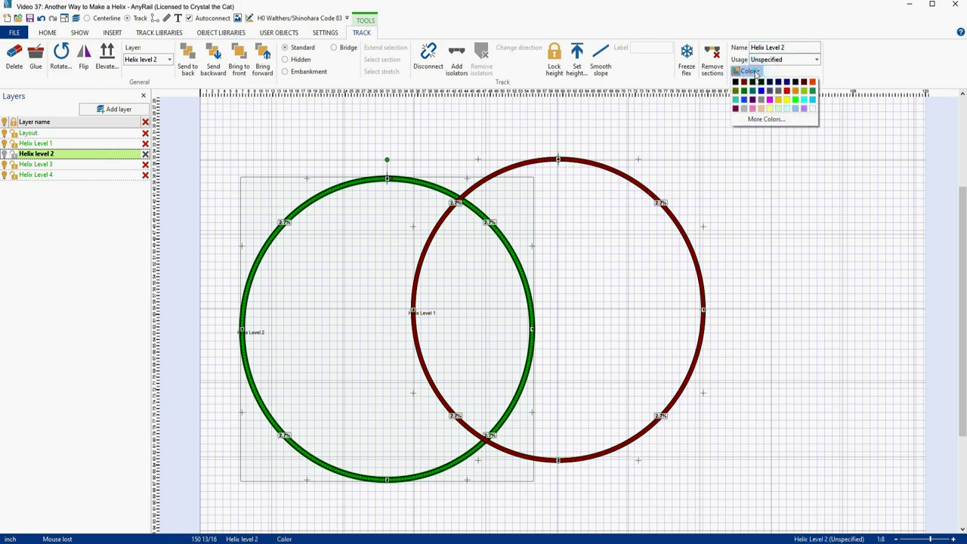
pyautogui.click(786, 91)
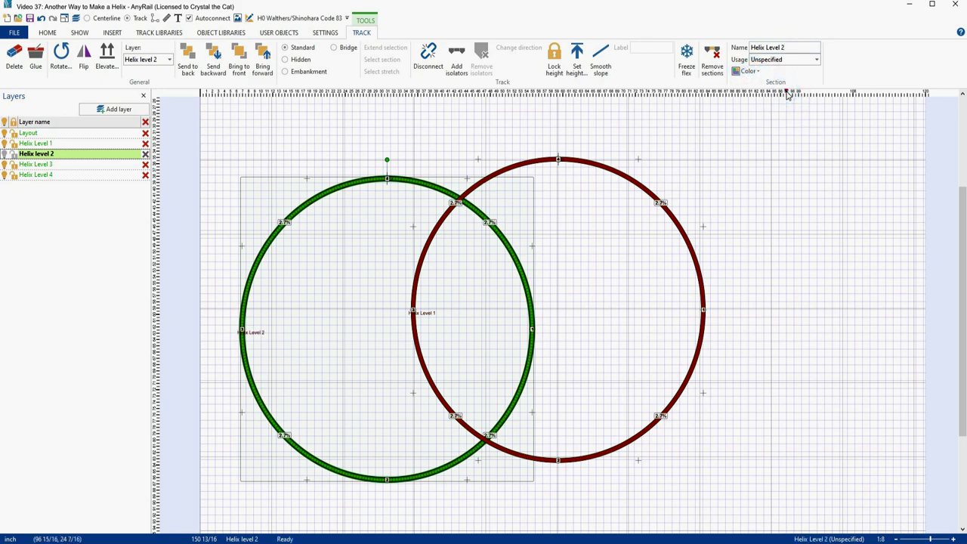
pyautogui.click(359, 130)
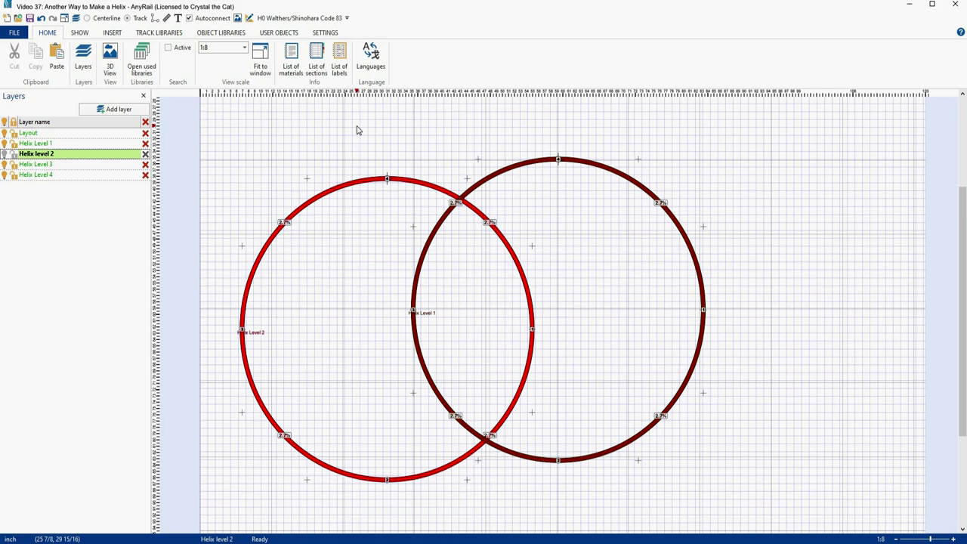
# Set the height of the Level 2 circle's upper-right curve to 4 inches
pyautogui.click(412, 189)
pyautogui.click(423, 188)
pyautogui.rightClick(423, 189)
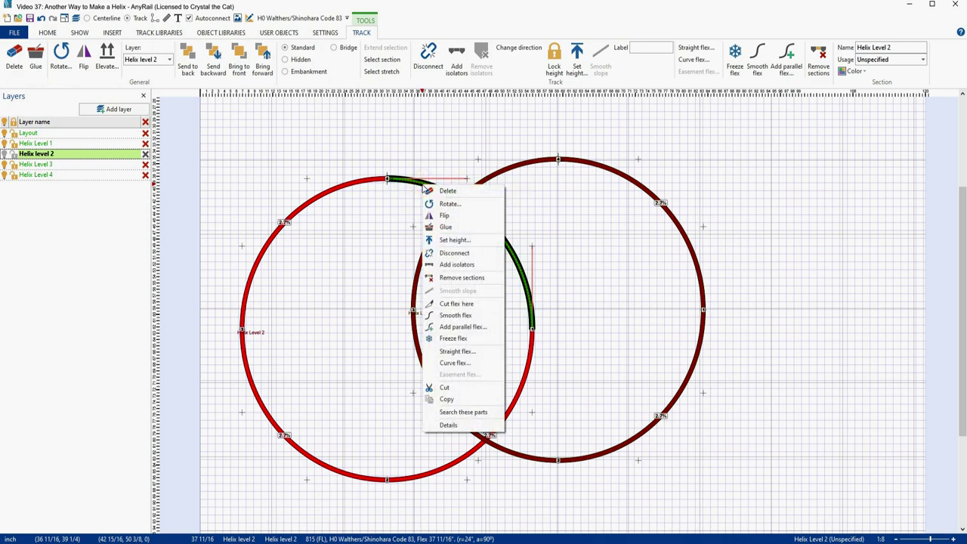
pyautogui.click(454, 240)
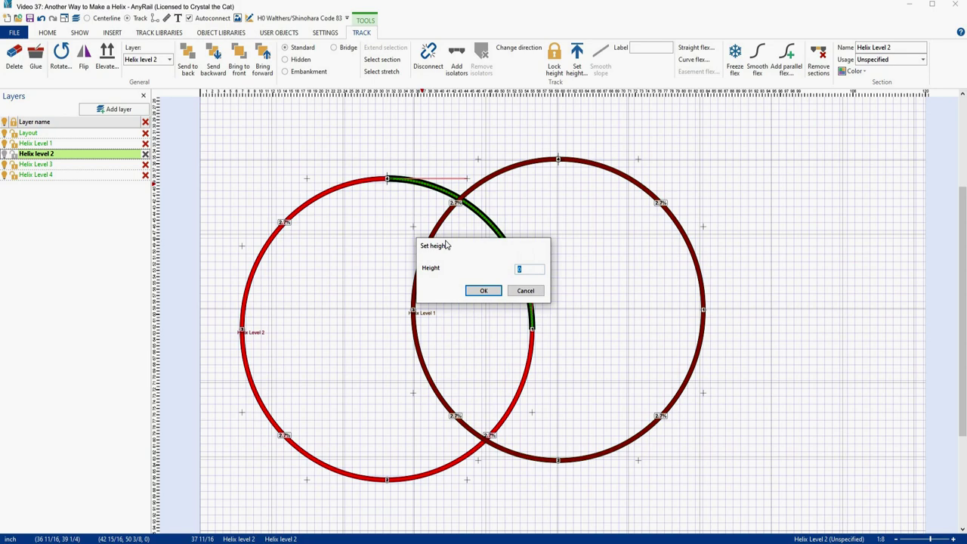
pyautogui.press('Return')
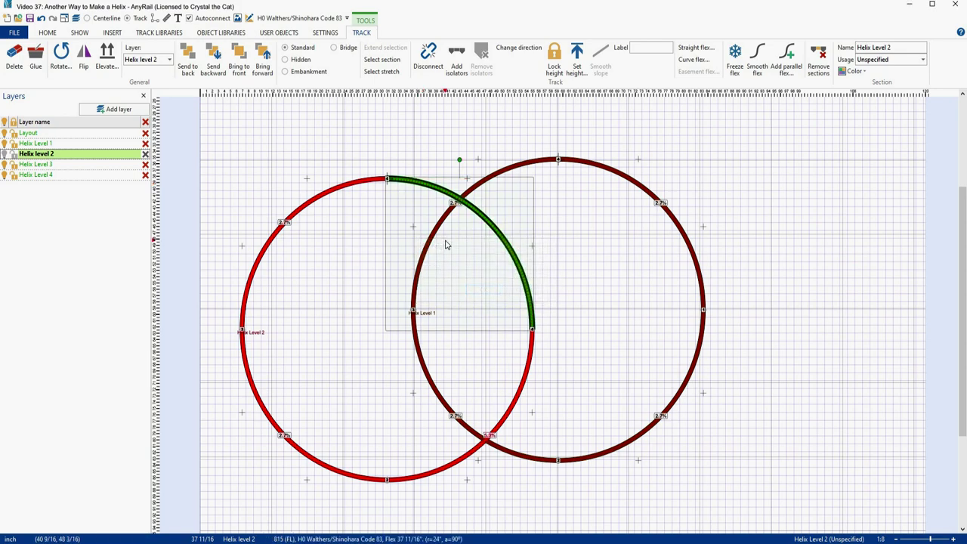
# Set the height of the Level 2 circle's upper-left curve to 8 inches
pyautogui.click(322, 199)
pyautogui.rightClick(321, 199)
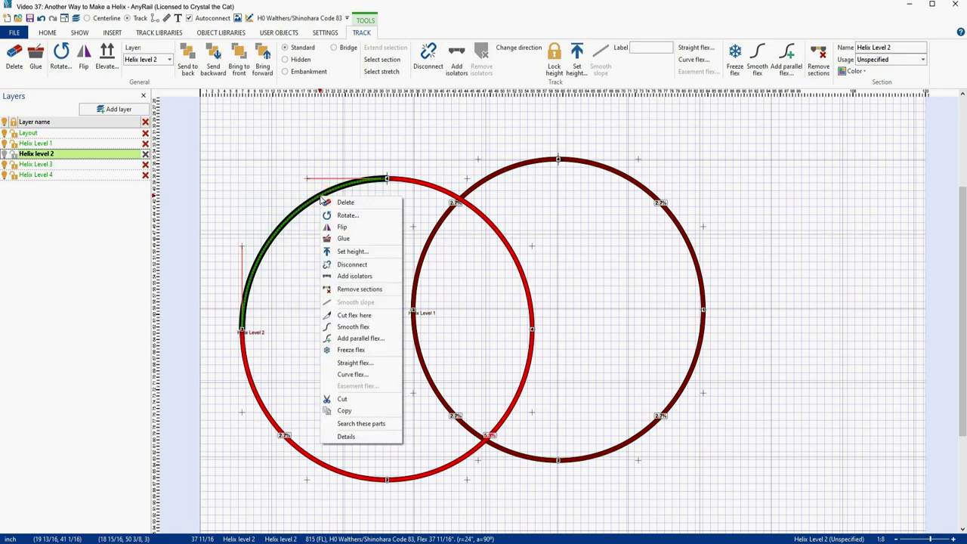
pyautogui.click(348, 251)
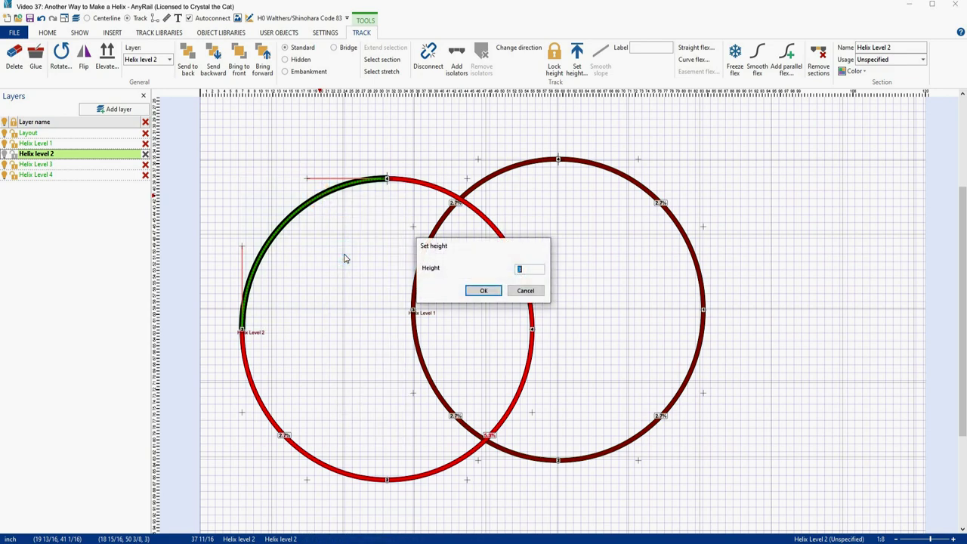
pyautogui.write('8')
pyautogui.press('Return')
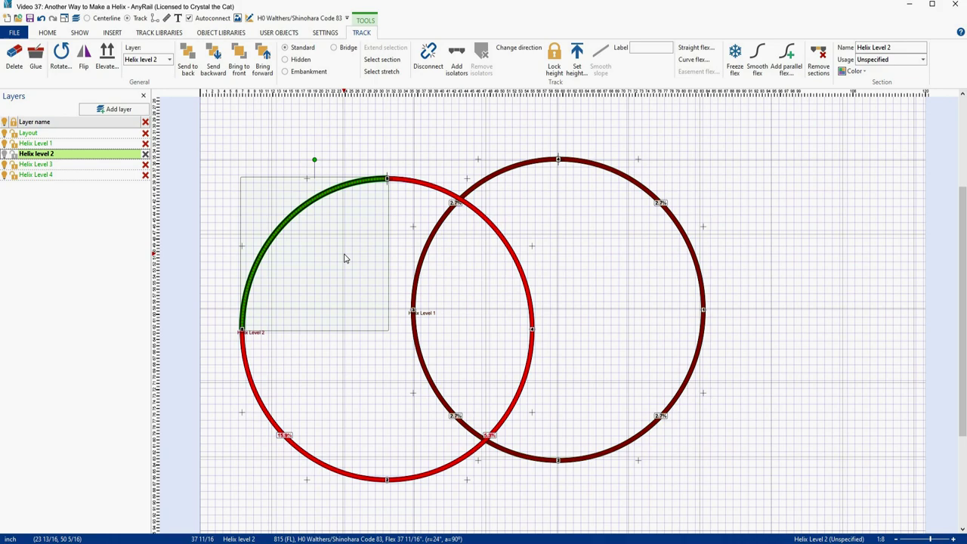
# Smooth the slope along all curves of the Helix Level 2 circle
pyautogui.moveTo(219, 150); pyautogui.dragTo(543, 501)
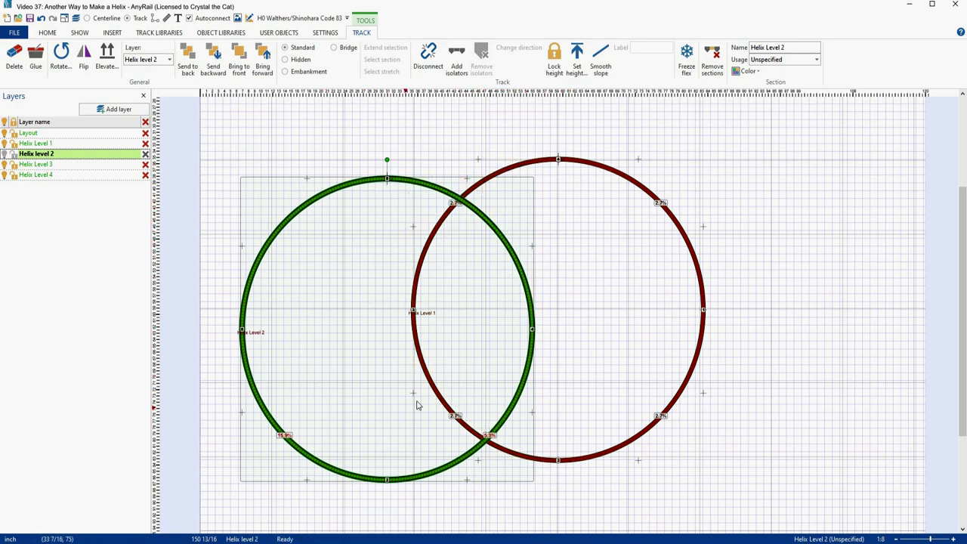
pyautogui.click(599, 53)
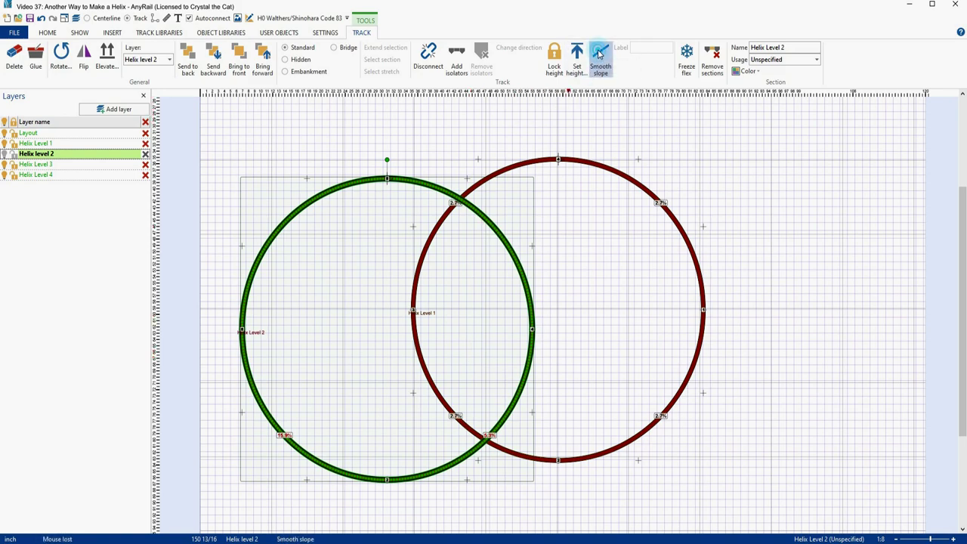
pyautogui.click(391, 225)
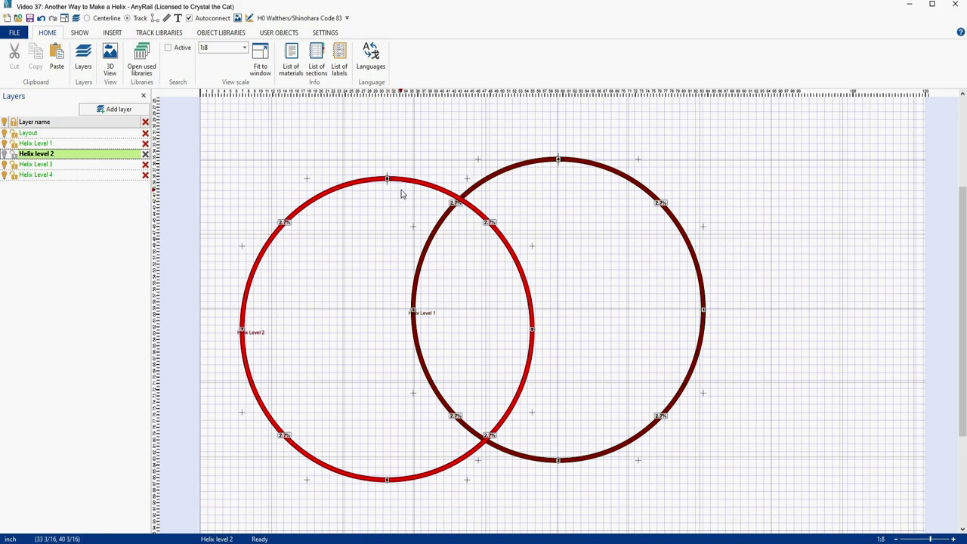
# Move the Level 2 circle onto the Level 1 circle so that its 4-inch end meets Level 1's upper end
pyautogui.click(404, 186)
pyautogui.click(408, 204)
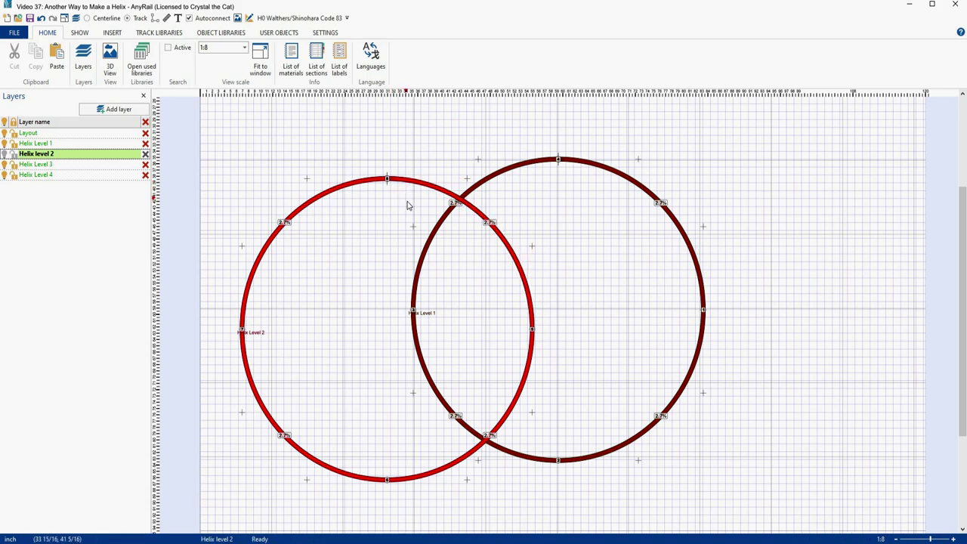
pyautogui.click(525, 168)
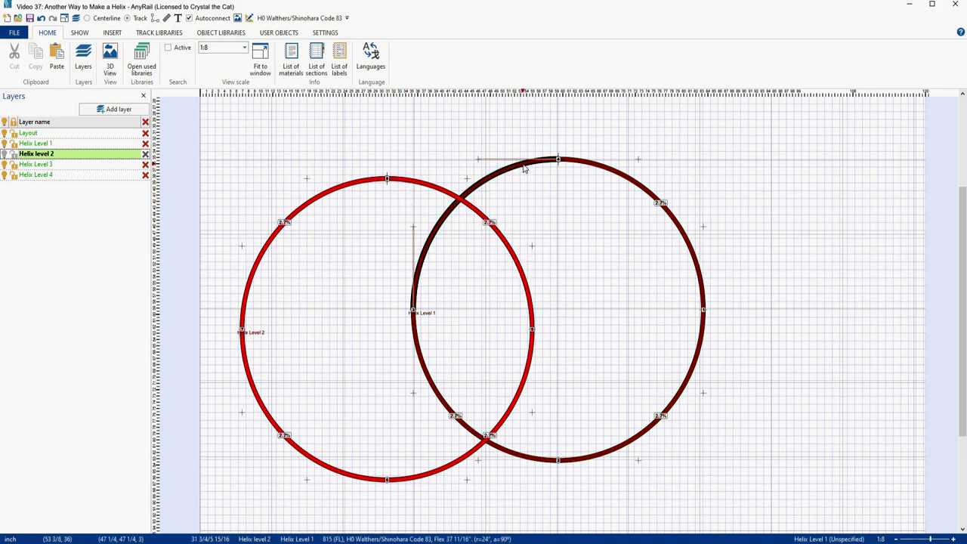
pyautogui.click(408, 186)
pyautogui.moveTo(408, 185); pyautogui.dragTo(581, 168)
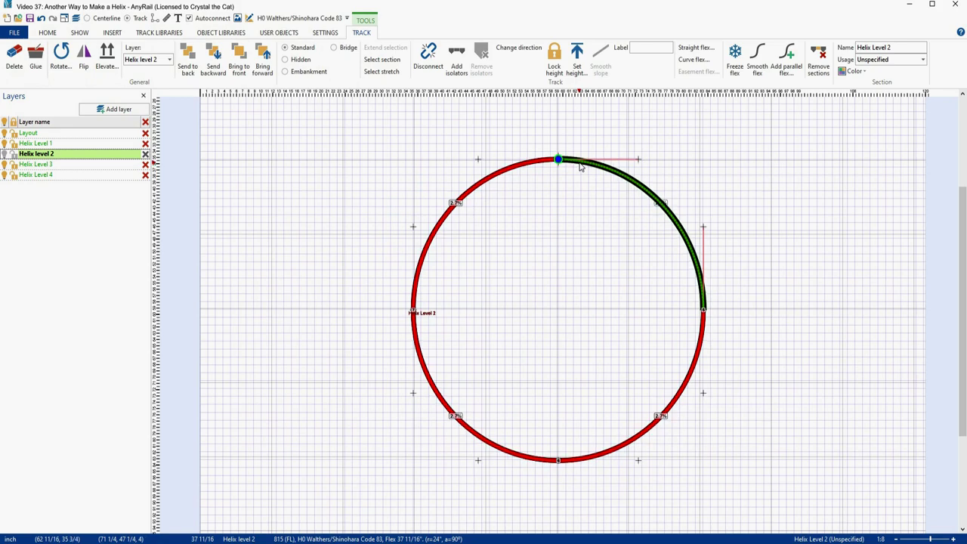
# Undo the misplaced join and move the Level 2 circle onto the Level 1 circle, meeting Level 1's upper end
pyautogui.press('Escape')
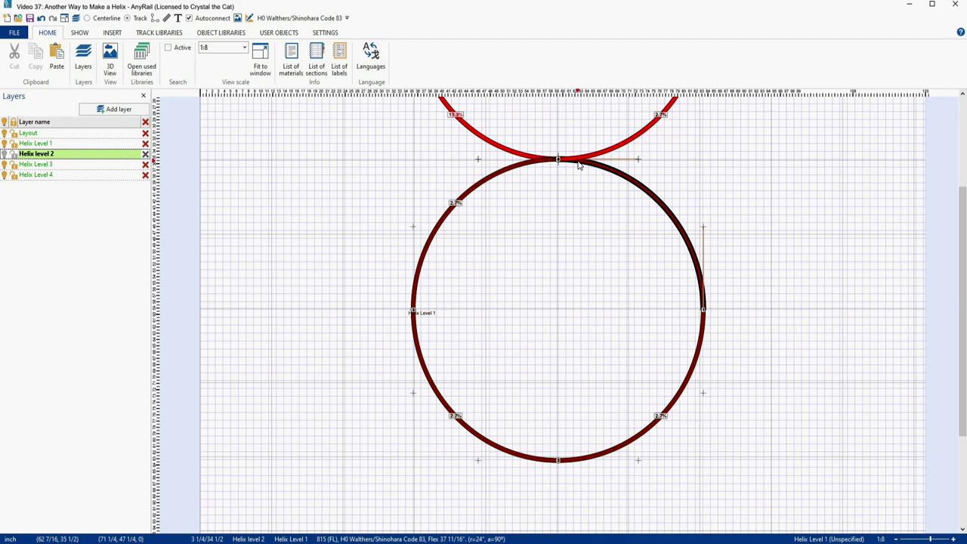
pyautogui.hotkey('ctrl', 'z')
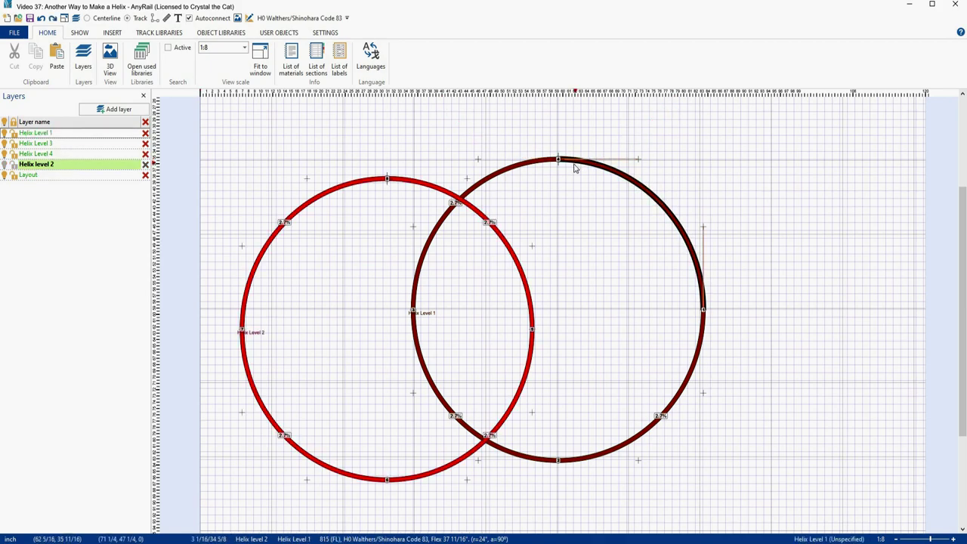
pyautogui.moveTo(422, 192); pyautogui.dragTo(593, 171)
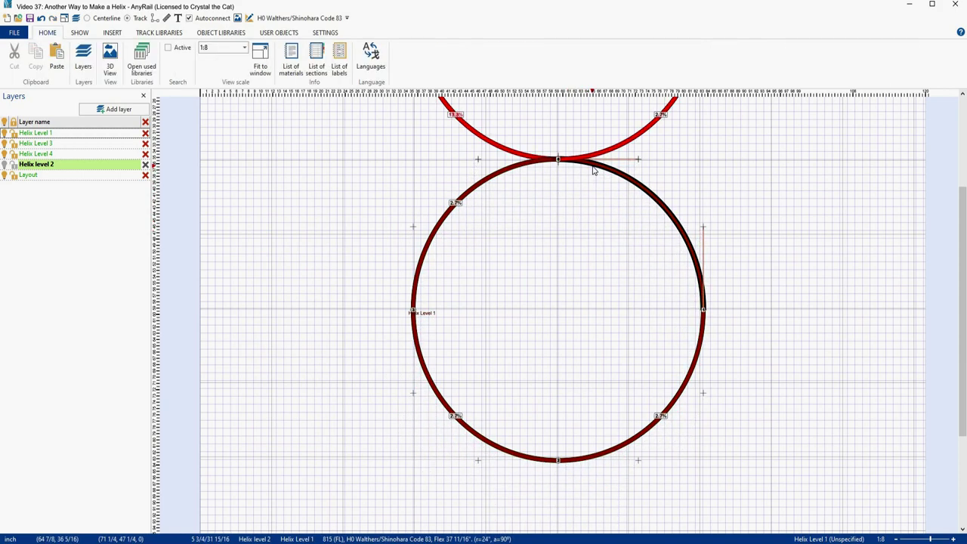
pyautogui.hotkey('ctrl', 'z')
pyautogui.click(425, 190)
pyautogui.moveTo(425, 190); pyautogui.dragTo(596, 170)
pyautogui.press('Escape')
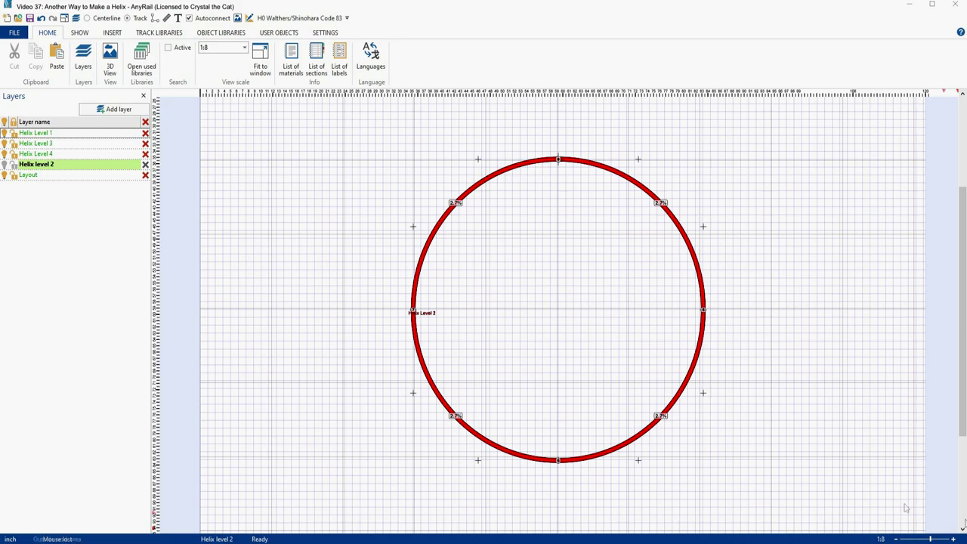
# Inspect the joined two-level helix in the 3D view and return to the 2D design
pyautogui.click(109, 59)
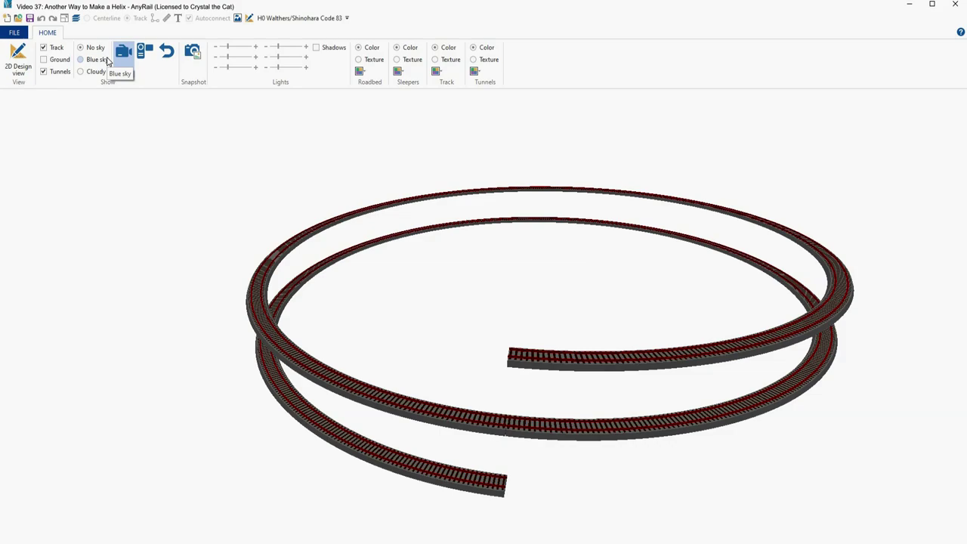
pyautogui.click(123, 53)
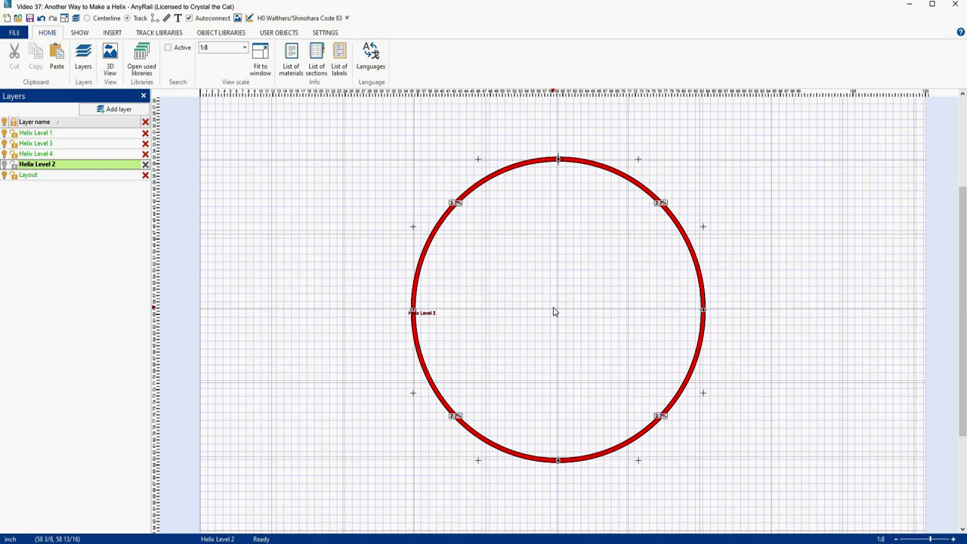
# Sort the layers by name and paste a copy of the circle on the Helix Level 3 layer, beside the stacked circles
pyautogui.click(33, 124)
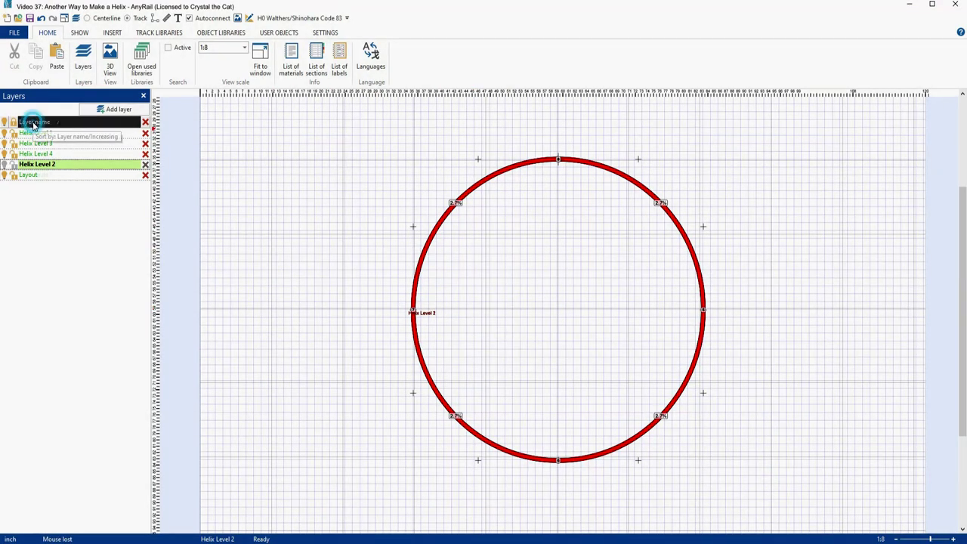
pyautogui.click(32, 124)
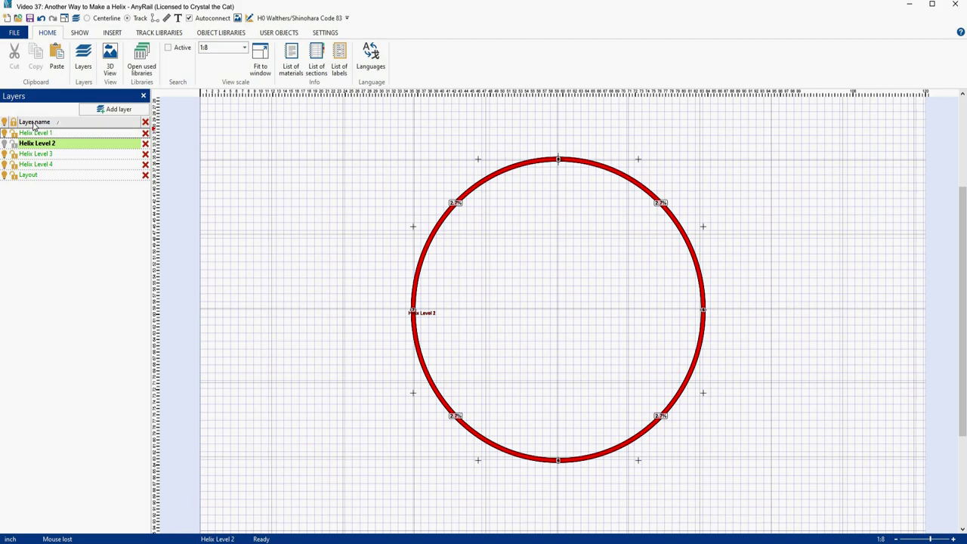
pyautogui.click(54, 154)
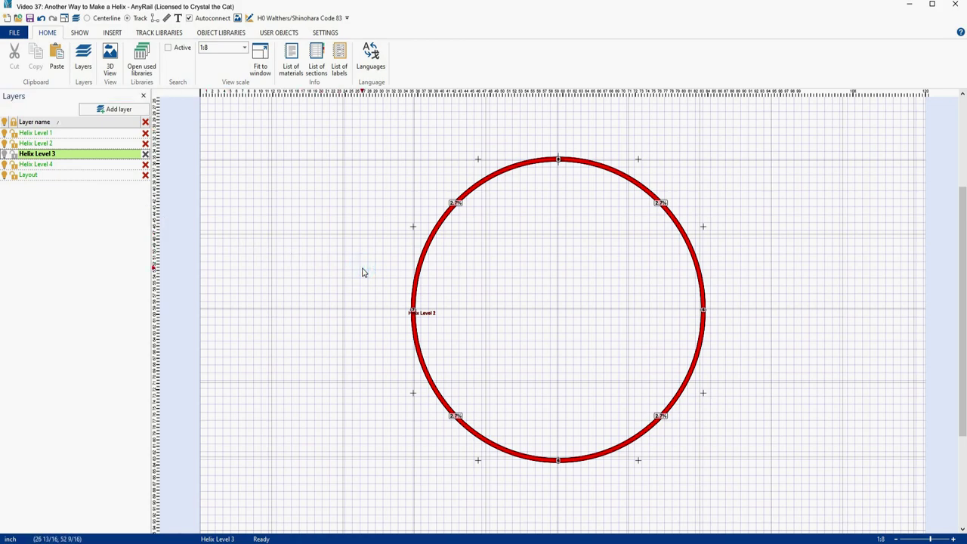
pyautogui.hotkey('ctrl', 'v')
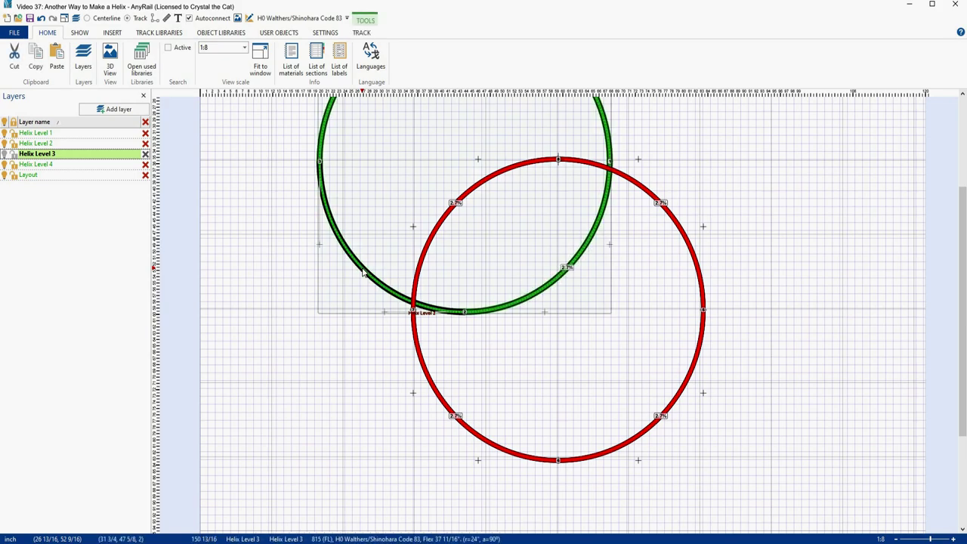
pyautogui.moveTo(363, 272); pyautogui.dragTo(310, 425)
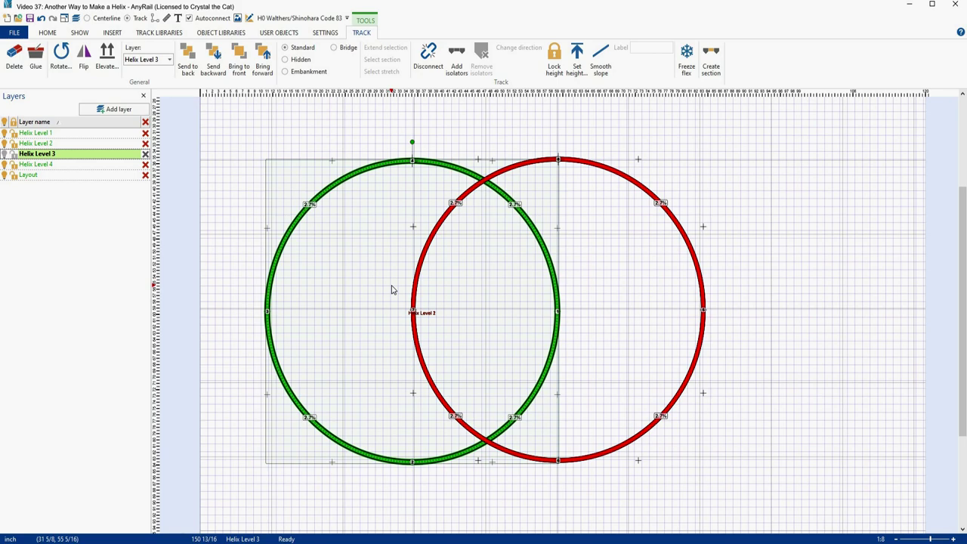
# Create a section named Helix Level 3 from the pasted circle and color it orange
pyautogui.click(709, 56)
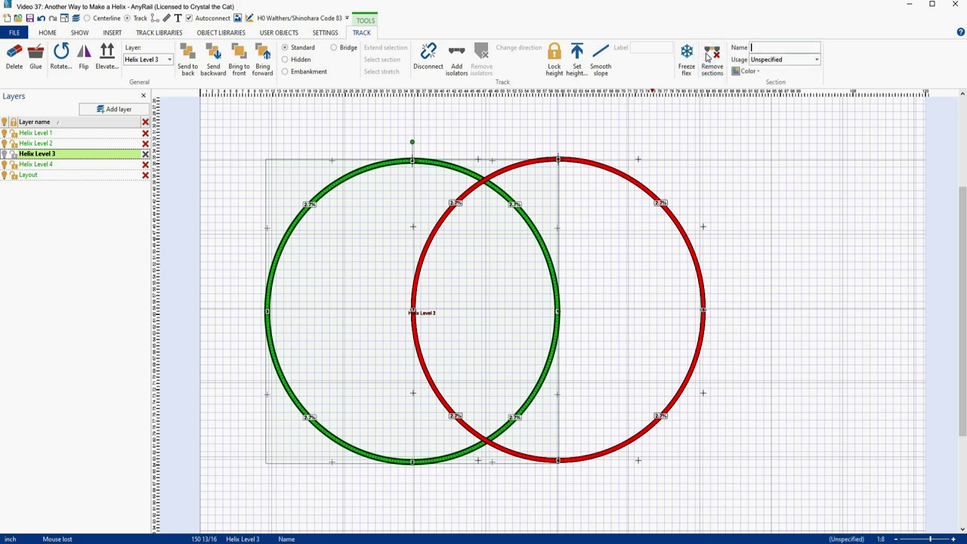
pyautogui.write('Helix Level 3')
pyautogui.click(750, 71)
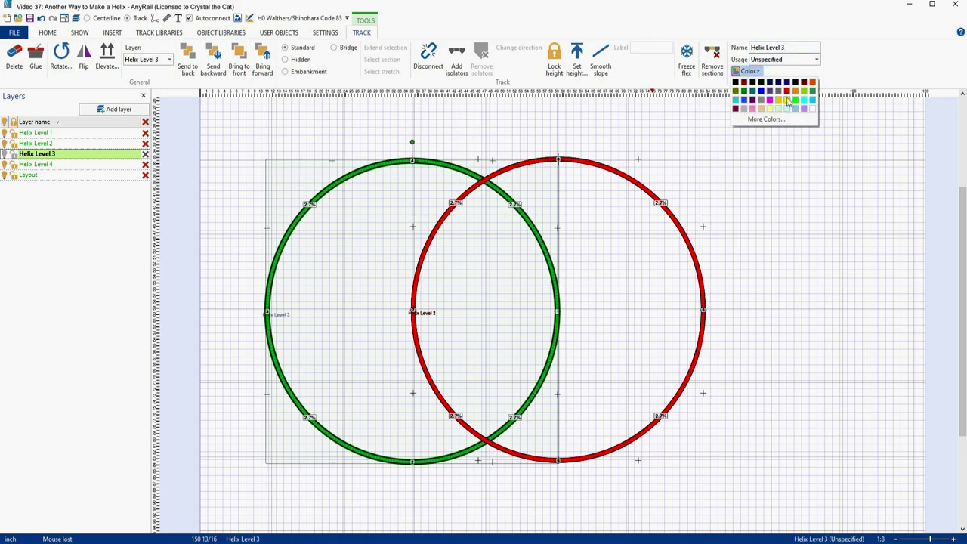
pyautogui.click(813, 81)
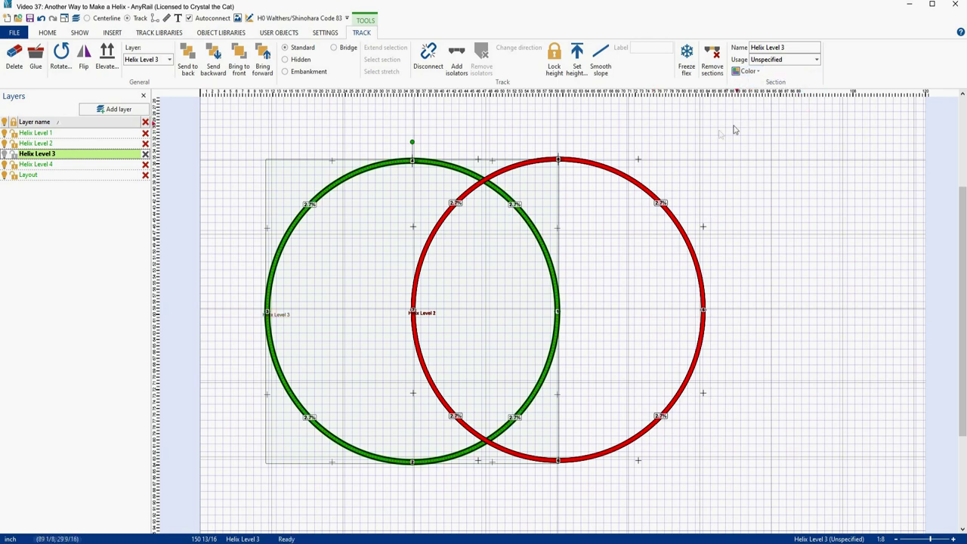
pyautogui.click(343, 141)
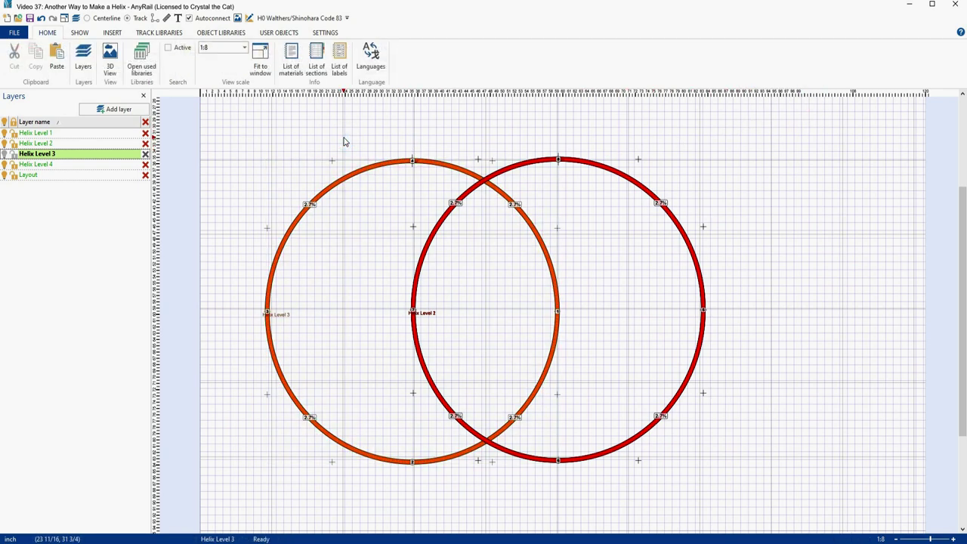
# Set the height of the Level 3 circle's upper-right curve to 8 inches
pyautogui.click(442, 169)
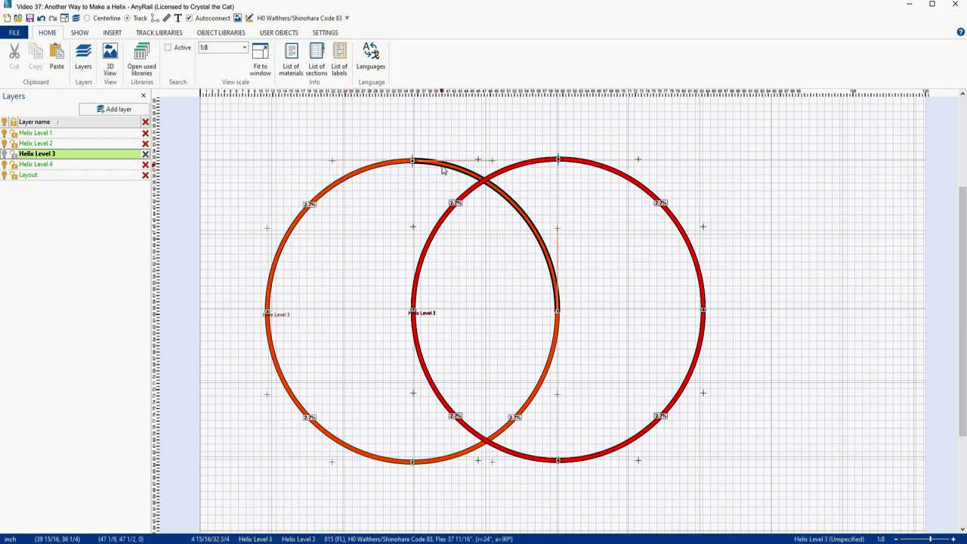
pyautogui.rightClick(443, 169)
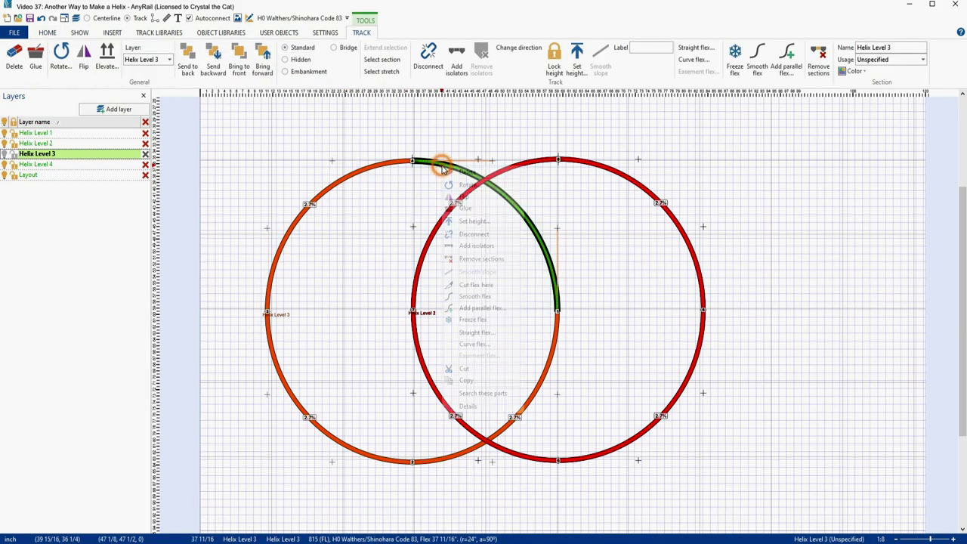
pyautogui.click(464, 219)
pyautogui.write('6')
pyautogui.press('Return')
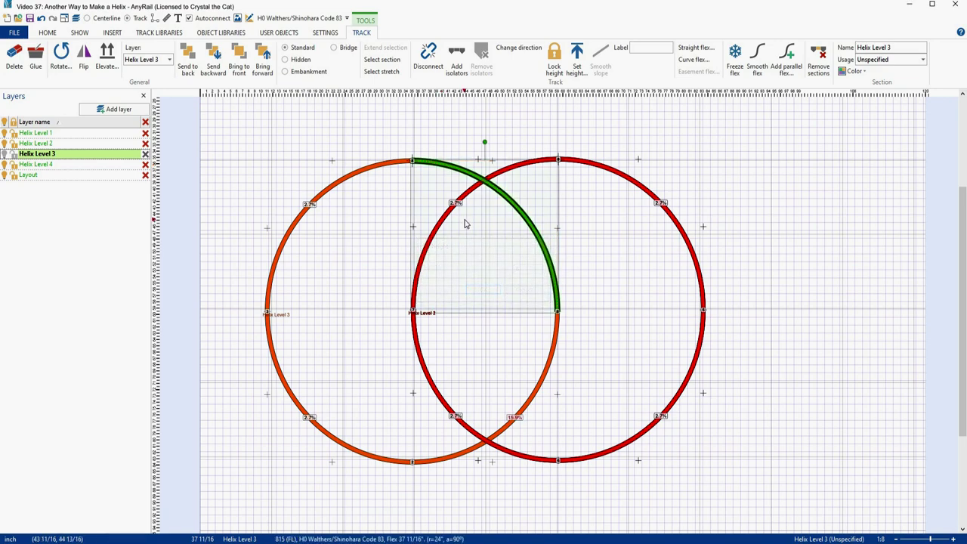
# Set the height of the Level 3 circle's upper-left curve to 12 inches
pyautogui.click(347, 183)
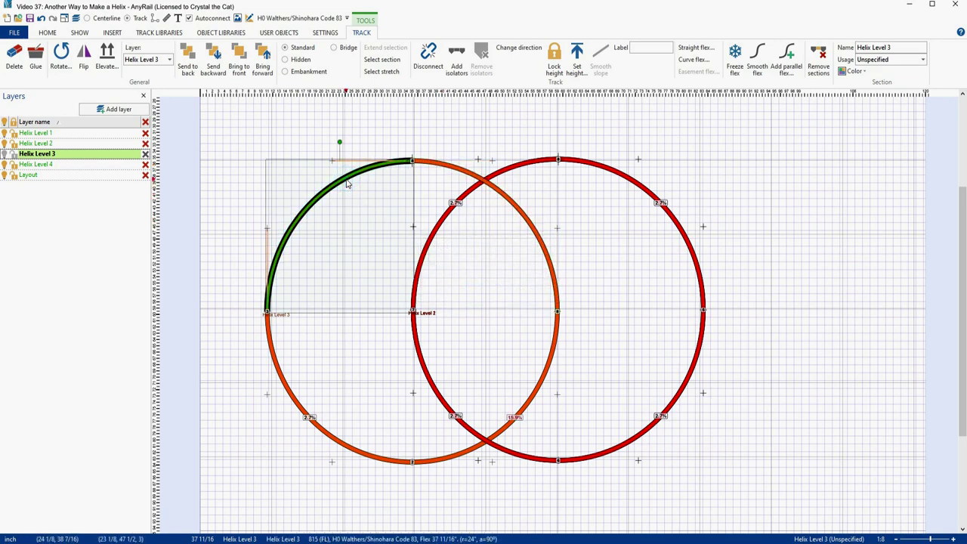
pyautogui.rightClick(346, 183)
pyautogui.click(370, 235)
pyautogui.write('12')
pyautogui.press('Return')
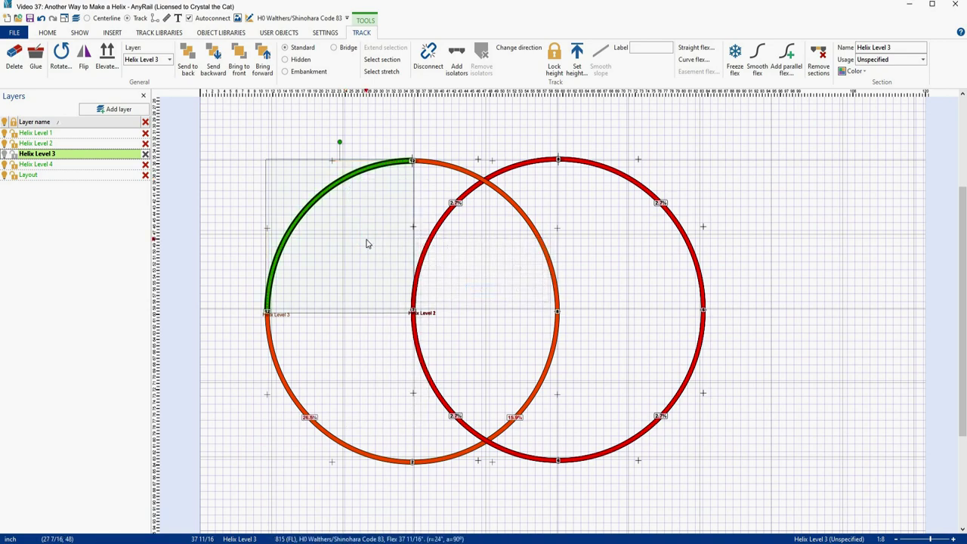
# Smooth the slope along all four curves of the Helix Level 3 circle
pyautogui.keyDown('ctrl'); pyautogui.click(288, 380); pyautogui.keyUp('ctrl')
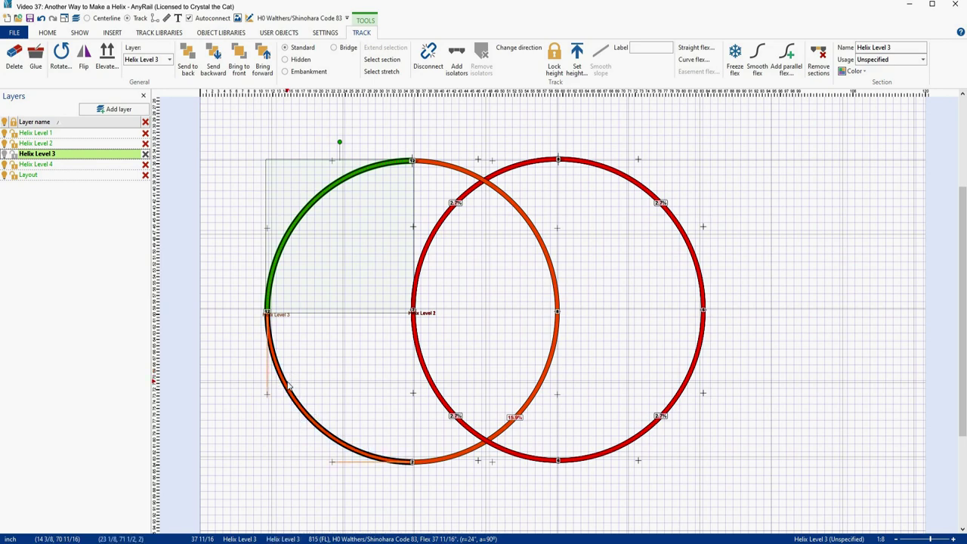
pyautogui.keyDown('ctrl'); pyautogui.click(446, 454); pyautogui.keyUp('ctrl')
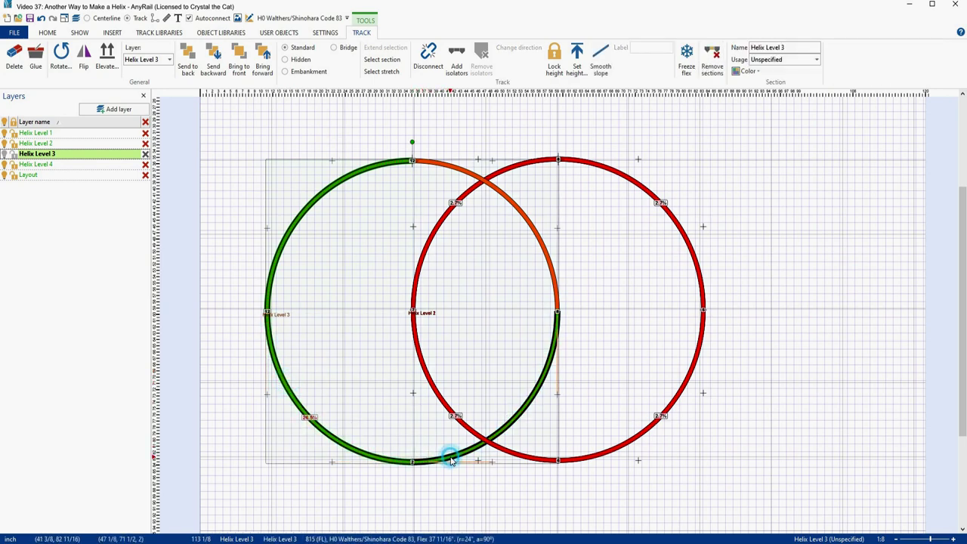
pyautogui.keyDown('ctrl'); pyautogui.click(513, 199); pyautogui.keyUp('ctrl')
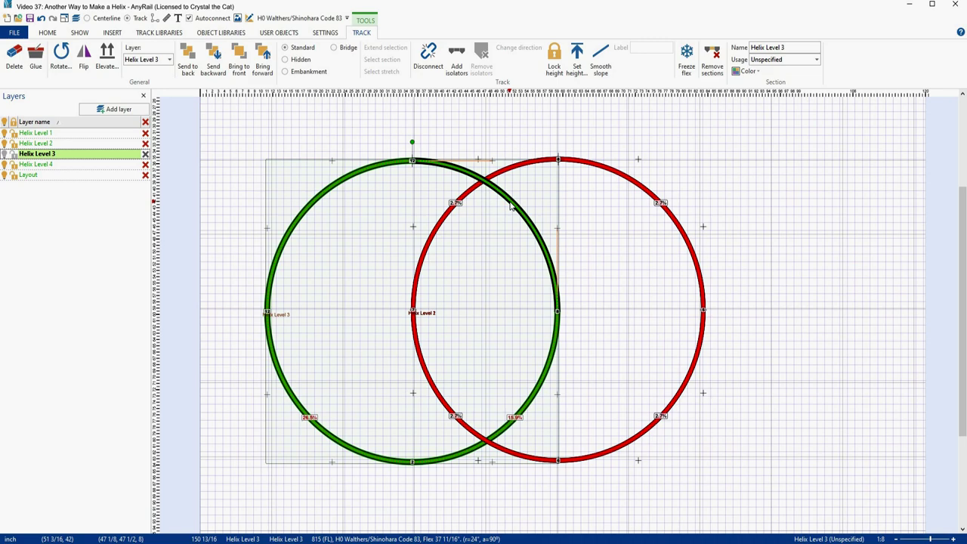
pyautogui.click(600, 51)
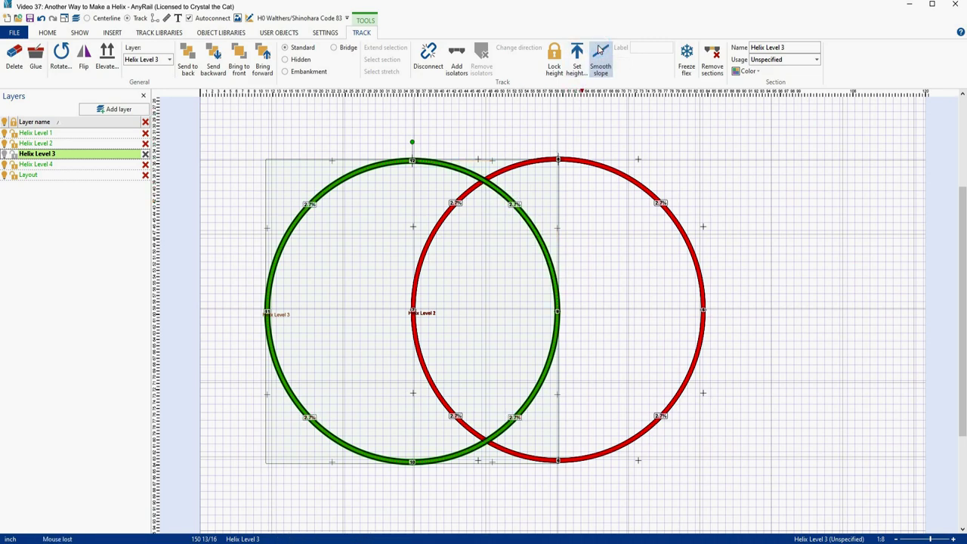
pyautogui.click(396, 204)
# Try to join the Level 3 circle to the stacked circles by moving it from different points on its upper-right curve
pyautogui.moveTo(438, 165); pyautogui.dragTo(584, 169)
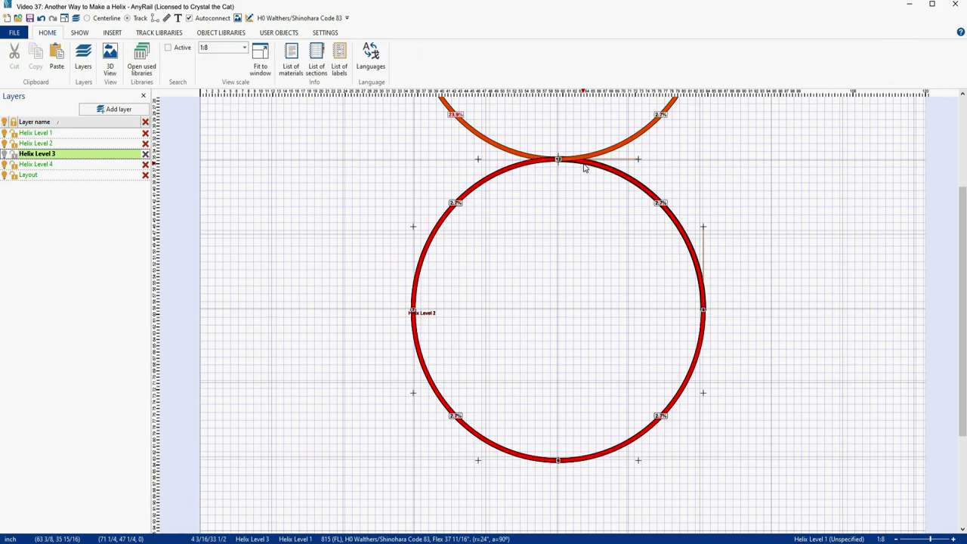
pyautogui.hotkey('ctrl', 'z')
pyautogui.moveTo(510, 189); pyautogui.dragTo(647, 198)
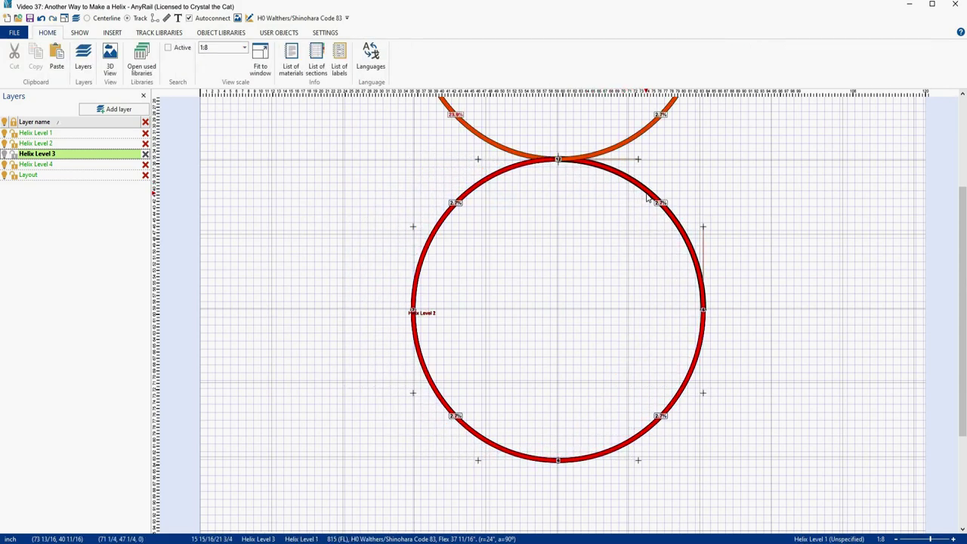
pyautogui.hotkey('ctrl', 'z')
pyautogui.moveTo(536, 239); pyautogui.dragTo(684, 242)
pyautogui.hotkey('ctrl', 'z')
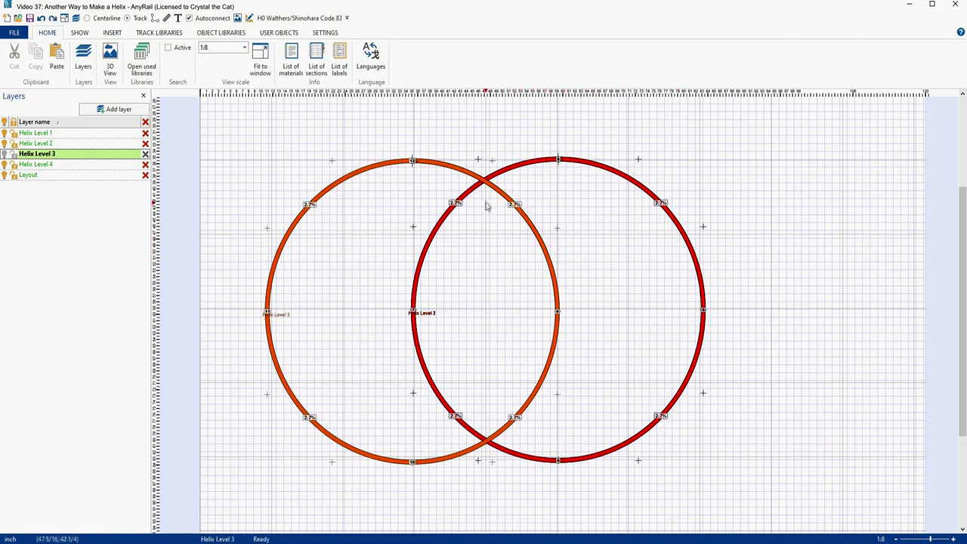
# Move the Level 3 circle onto the stacked circles to meet Level 2's upper end, and inspect the helix in 3D
pyautogui.moveTo(433, 179); pyautogui.dragTo(580, 166)
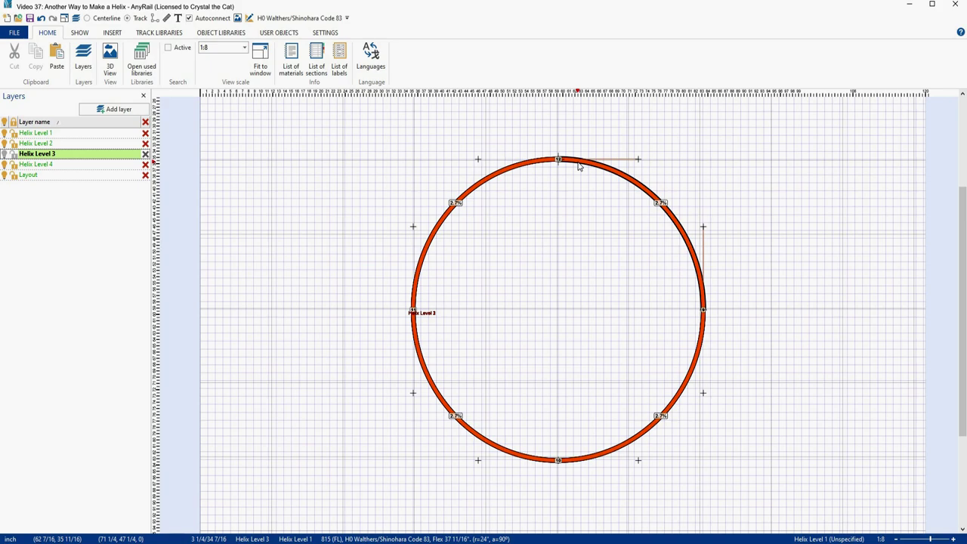
pyautogui.click(109, 59)
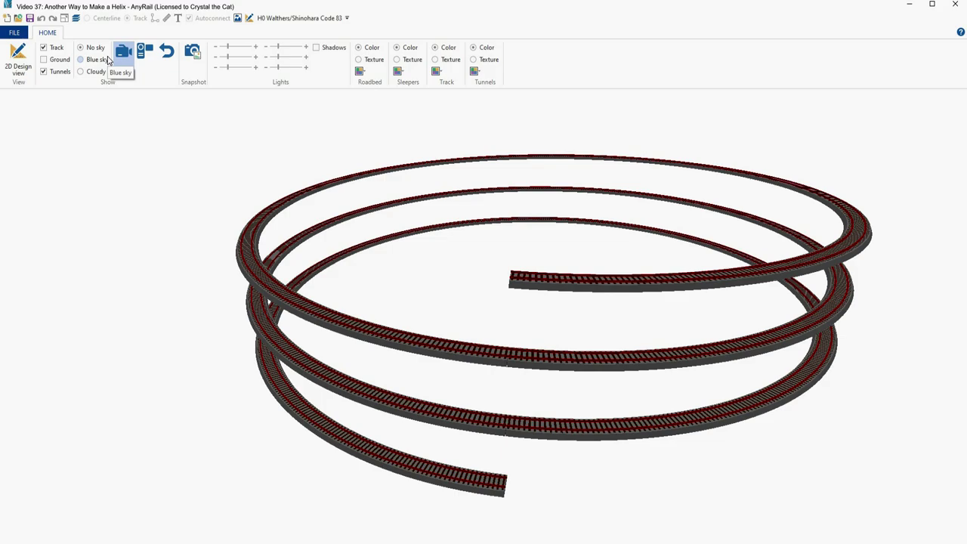
pyautogui.click(16, 59)
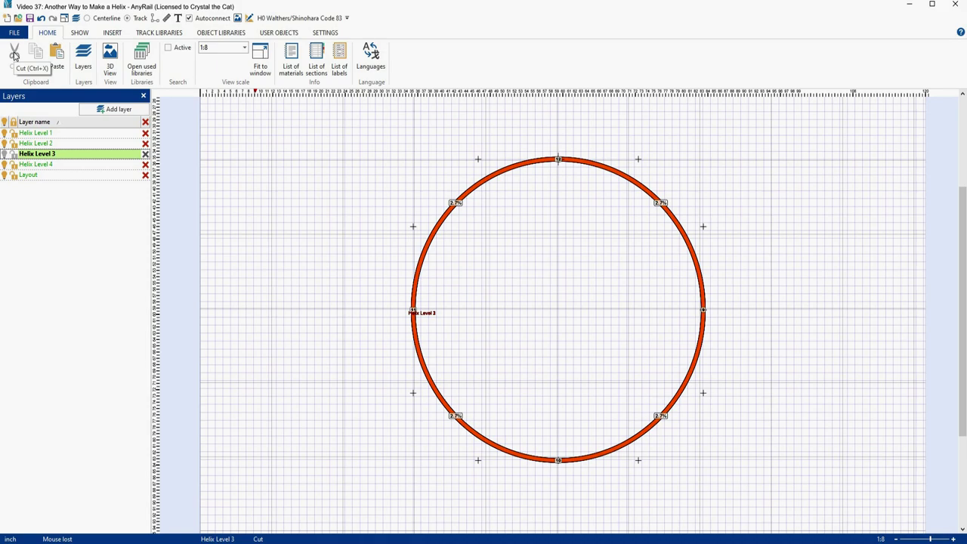
# Make Helix Level 4 the active layer and paste a copy of the circle on it, beside the stacked circles
pyautogui.click(41, 164)
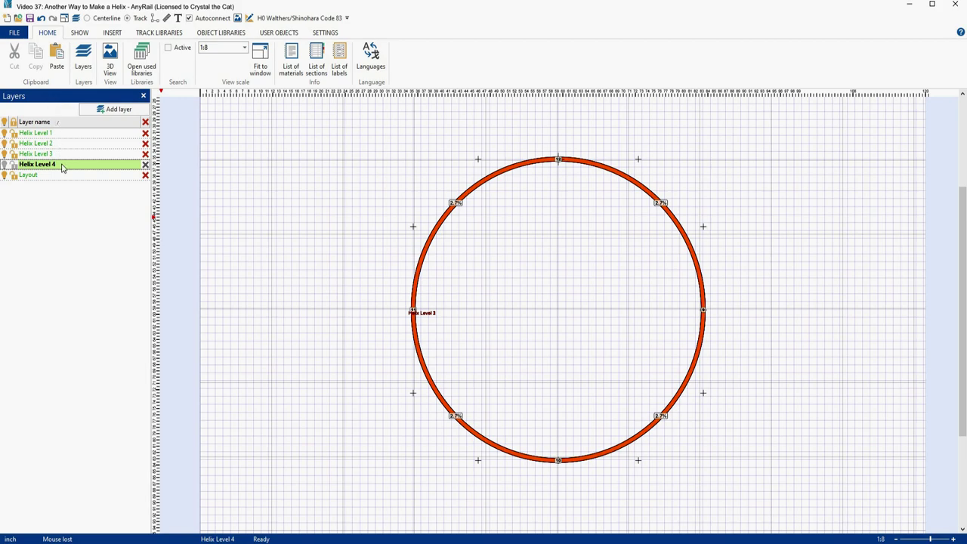
pyautogui.click(357, 306)
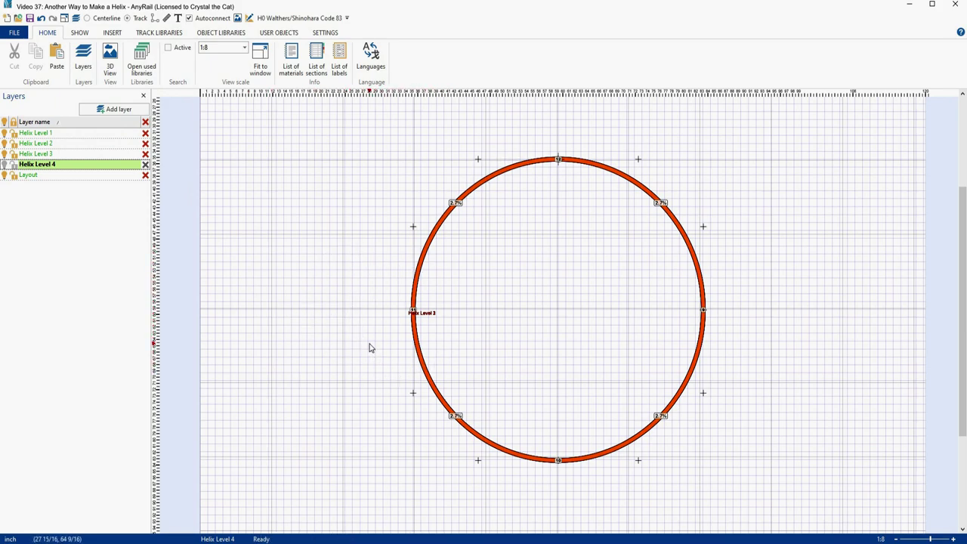
pyautogui.hotkey('ctrl', 'v')
pyautogui.moveTo(361, 337); pyautogui.dragTo(297, 425)
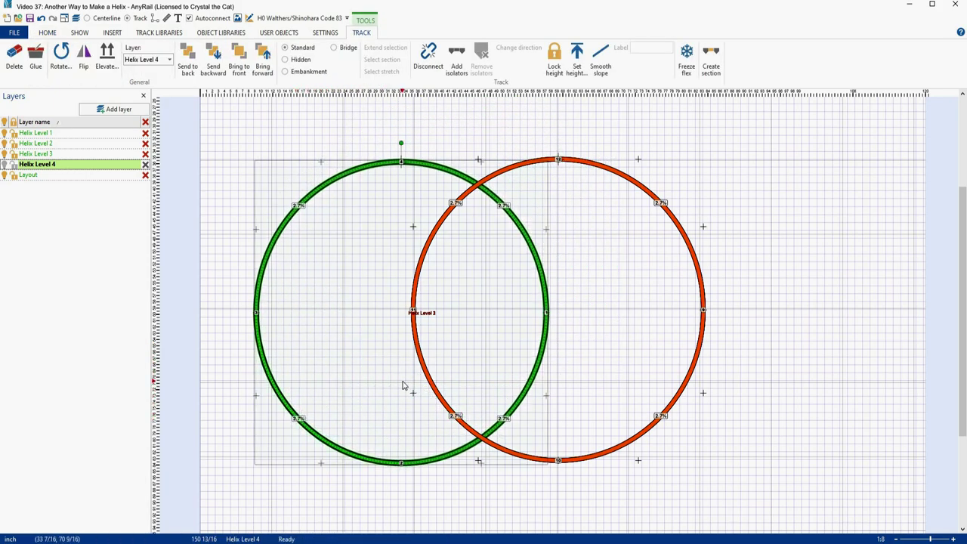
# Create a section named Helix Level 4 from the selected pasted circle and color it yellow
pyautogui.click(713, 61)
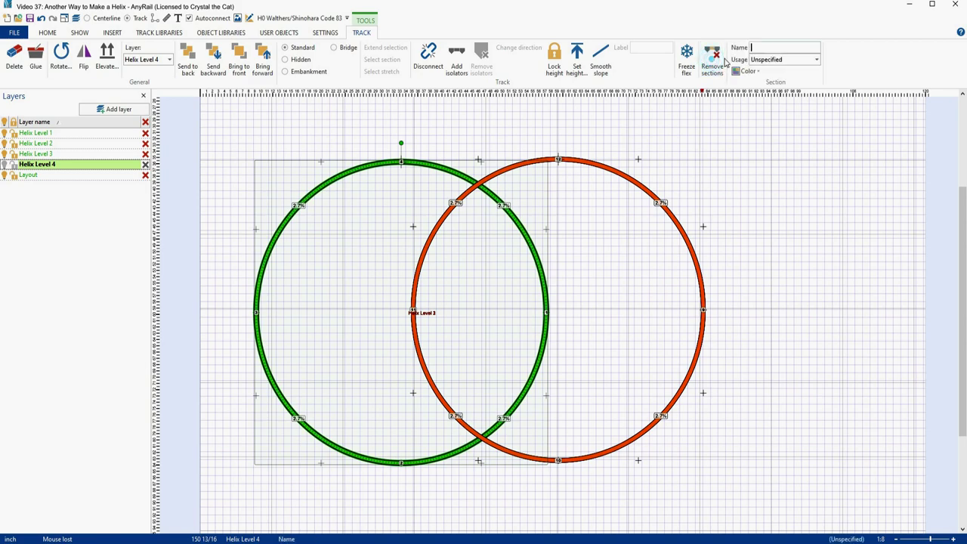
pyautogui.write('Helix Level 4')
pyautogui.click(757, 71)
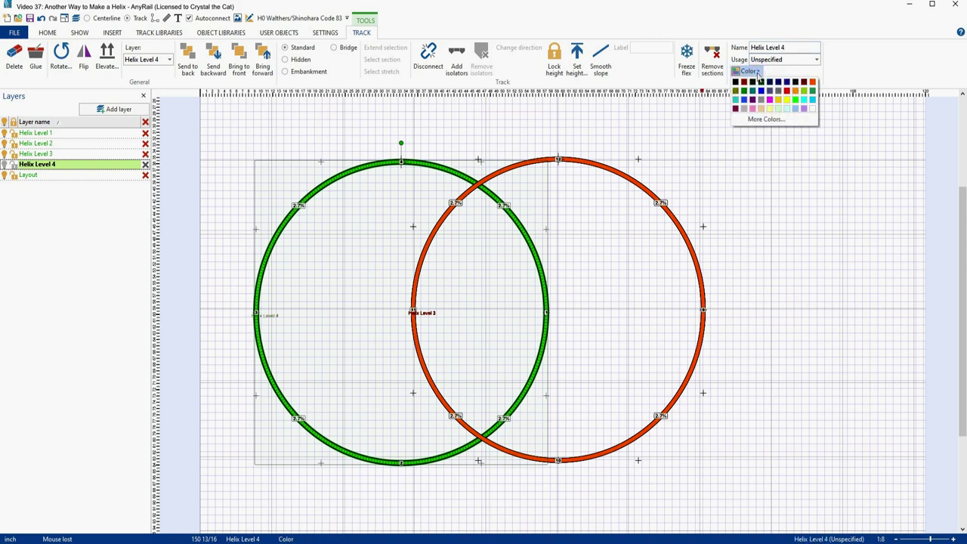
pyautogui.click(786, 101)
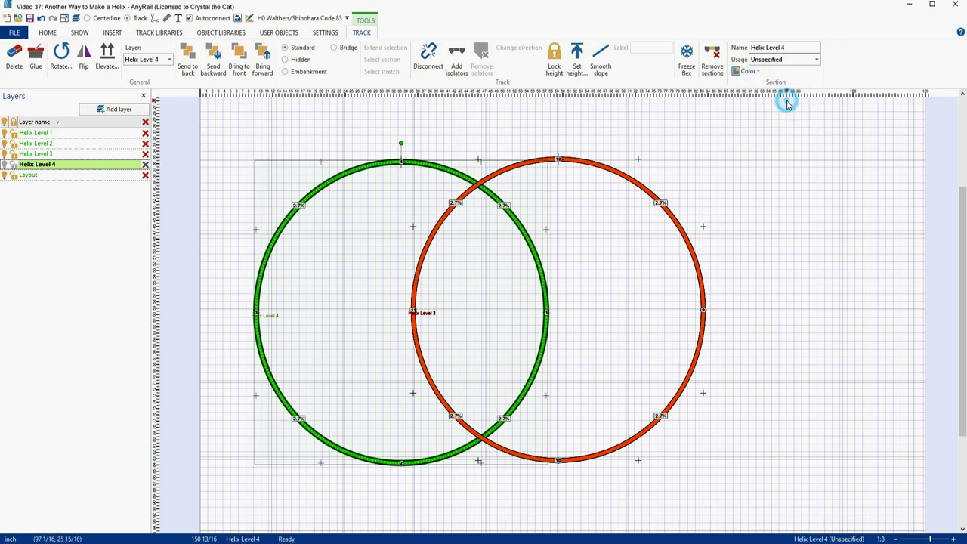
pyautogui.click(435, 125)
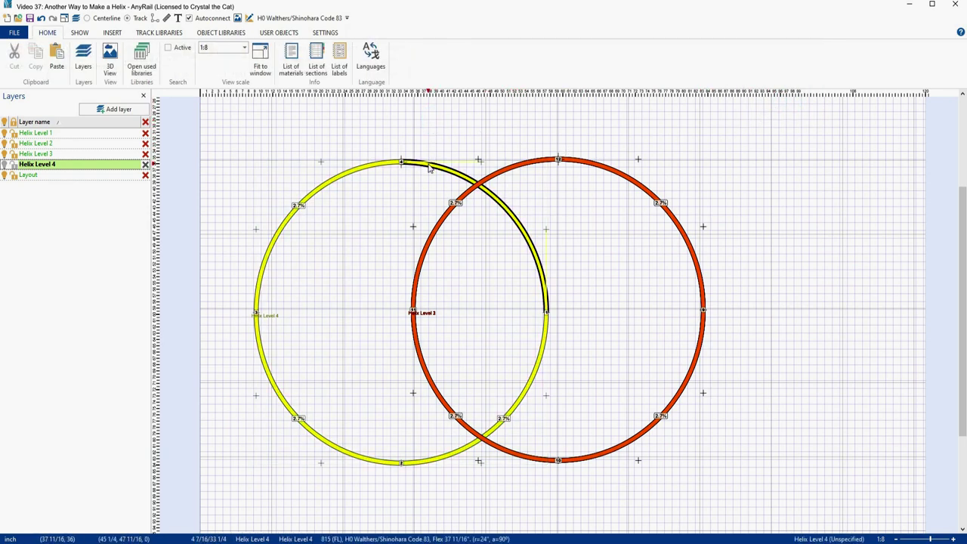
# Set the height of the Helix Level 4 circle's upper-right curve to 12 inches
pyautogui.click(427, 166)
pyautogui.rightClick(427, 165)
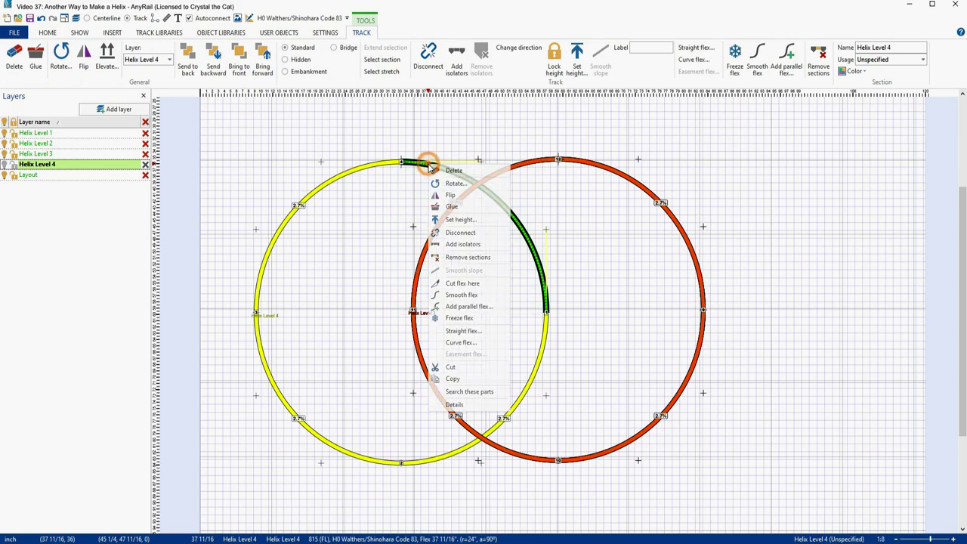
pyautogui.click(448, 220)
pyautogui.write('12')
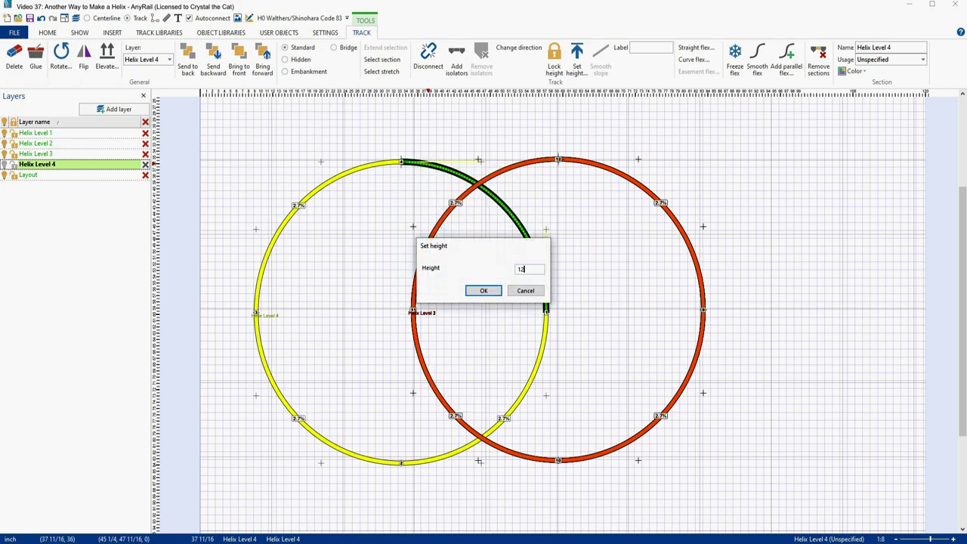
pyautogui.press('Return')
# Set the height of the Helix Level 4 circle's upper-left curve to 16 inches
pyautogui.click(373, 165)
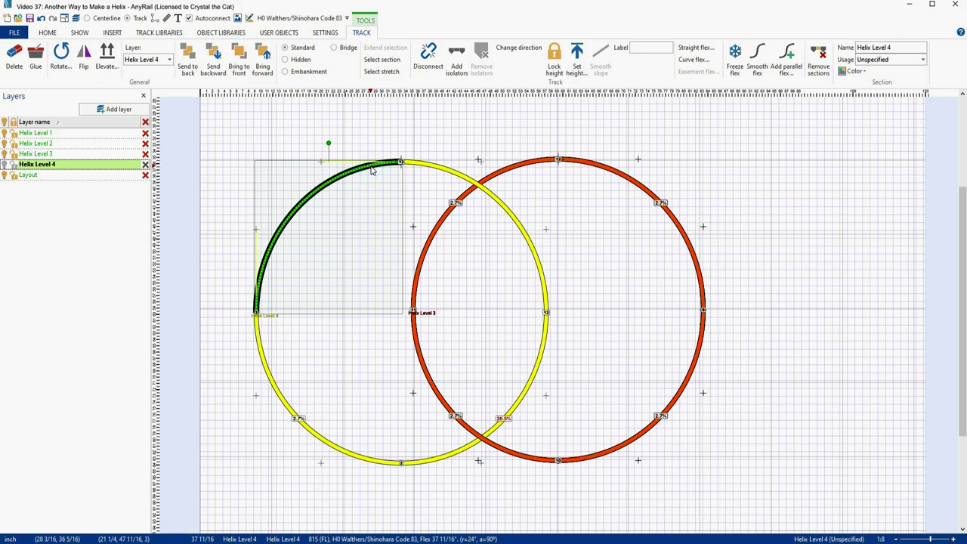
pyautogui.rightClick(373, 166)
pyautogui.click(399, 221)
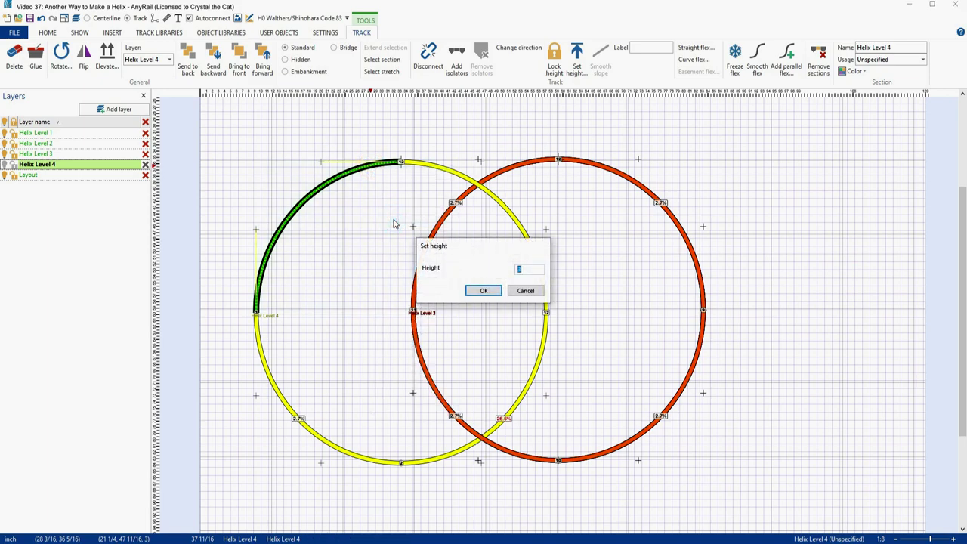
pyautogui.write('16')
pyautogui.press('Return')
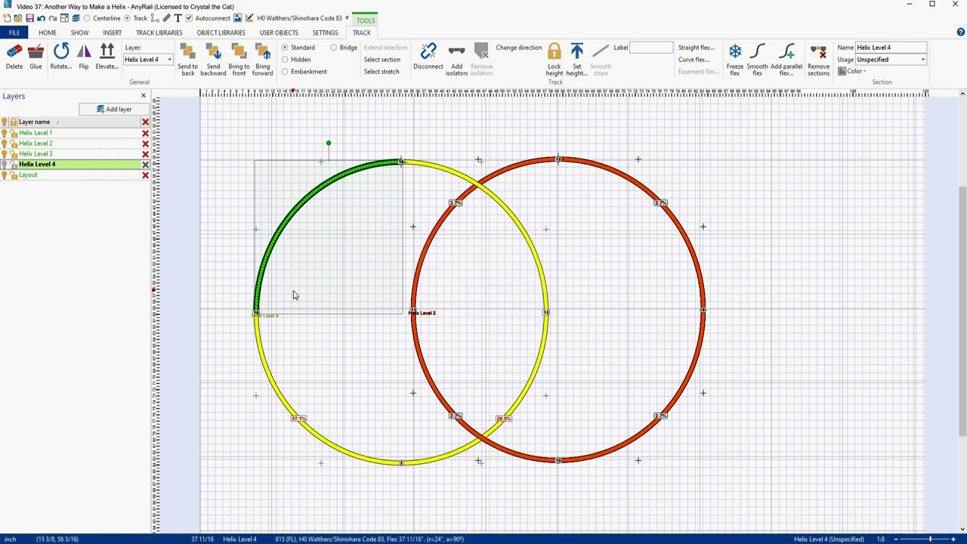
# Smooth the slope along all four curves of the Helix Level 4 circle
pyautogui.keyDown('ctrl'); pyautogui.click(260, 340); pyautogui.keyUp('ctrl')
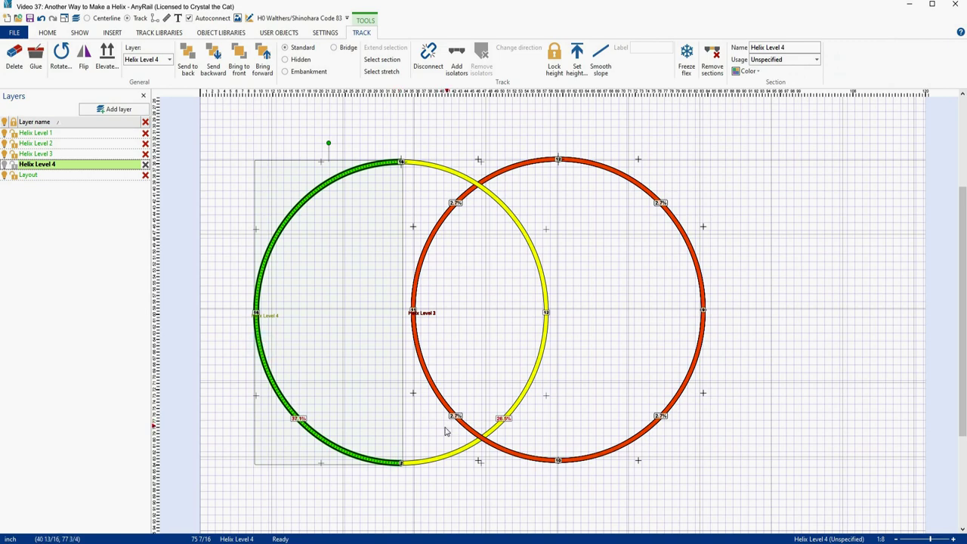
pyautogui.keyDown('ctrl'); pyautogui.click(439, 459); pyautogui.keyUp('ctrl')
pyautogui.keyDown('ctrl'); pyautogui.click(453, 171); pyautogui.keyUp('ctrl')
pyautogui.click(601, 59)
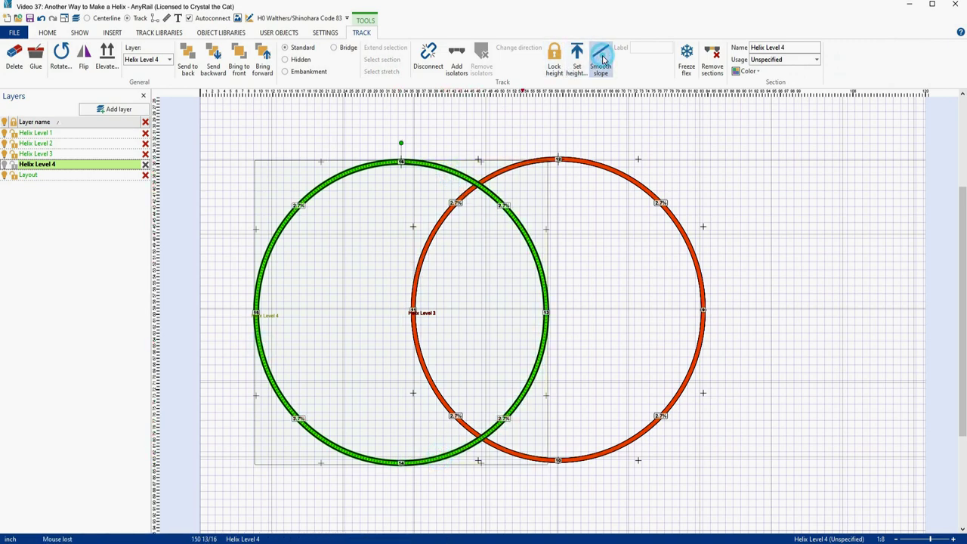
pyautogui.click(402, 205)
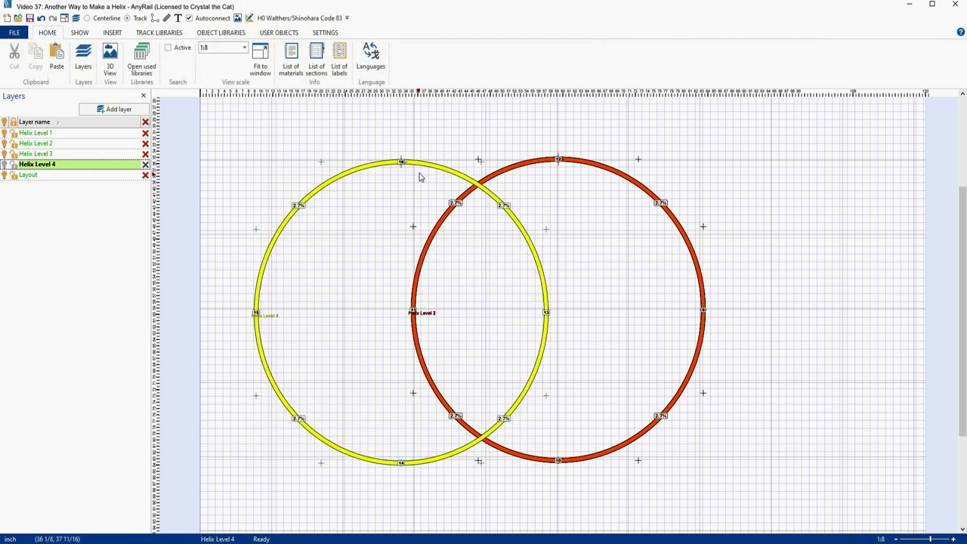
# Move the Level 4 circle onto the stacked circles to meet Level 3's upper end, and inspect the helix in 3D
pyautogui.moveTo(422, 171); pyautogui.dragTo(578, 167)
pyautogui.press('Escape')
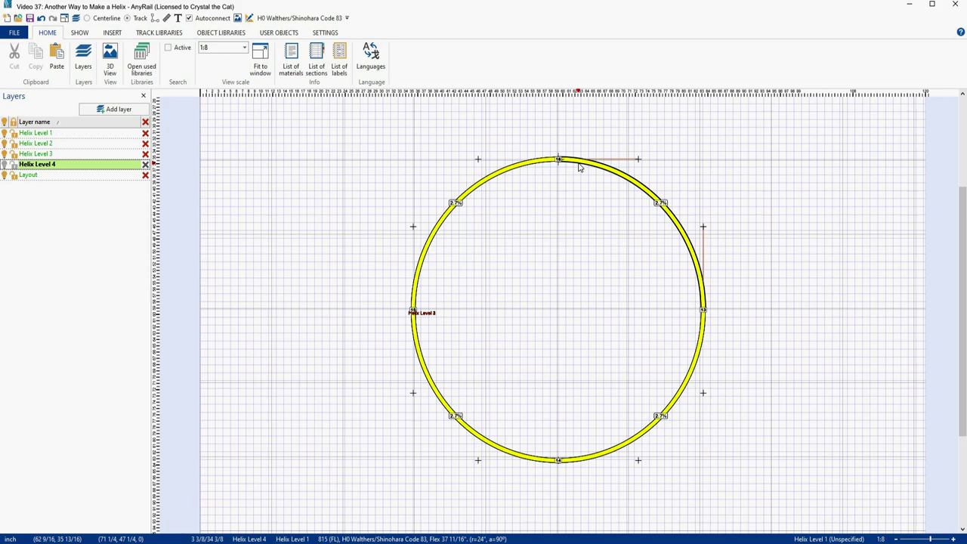
pyautogui.click(110, 55)
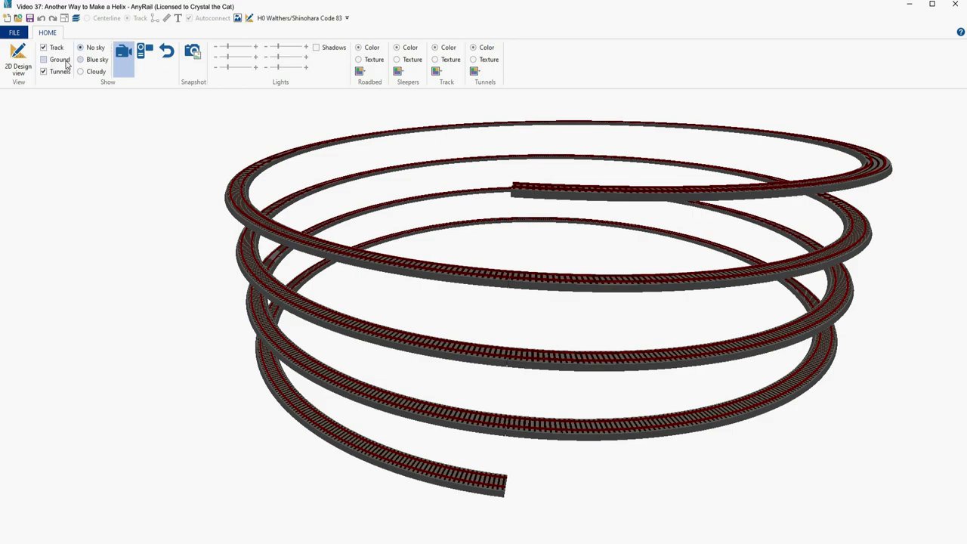
pyautogui.click(16, 56)
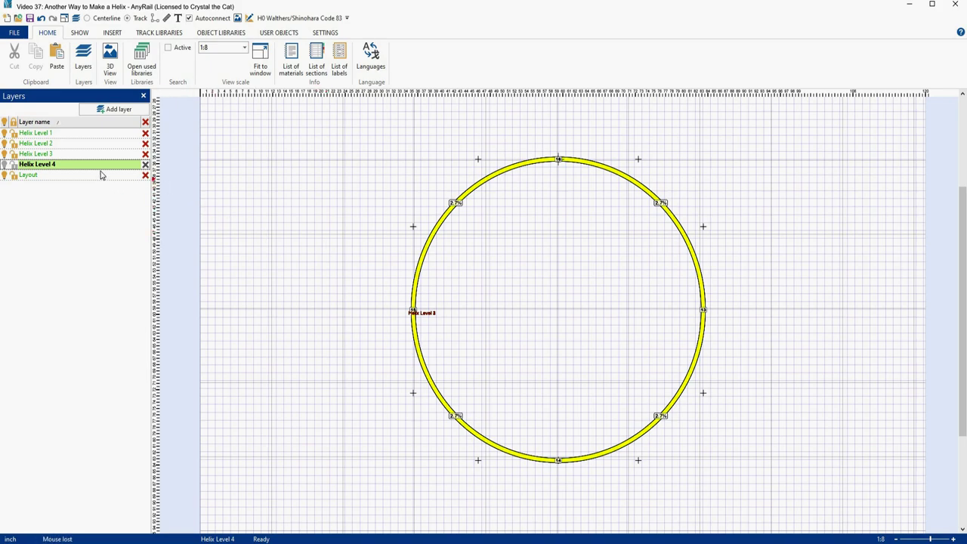
# Hide the Helix Level 1, Helix Level 2 and Helix Level 3 layers
pyautogui.click(5, 133)
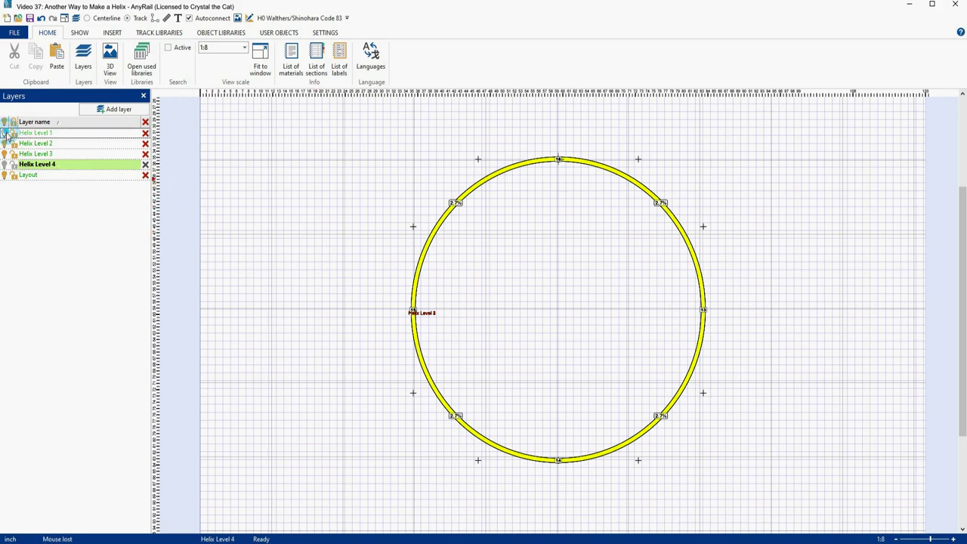
pyautogui.click(4, 143)
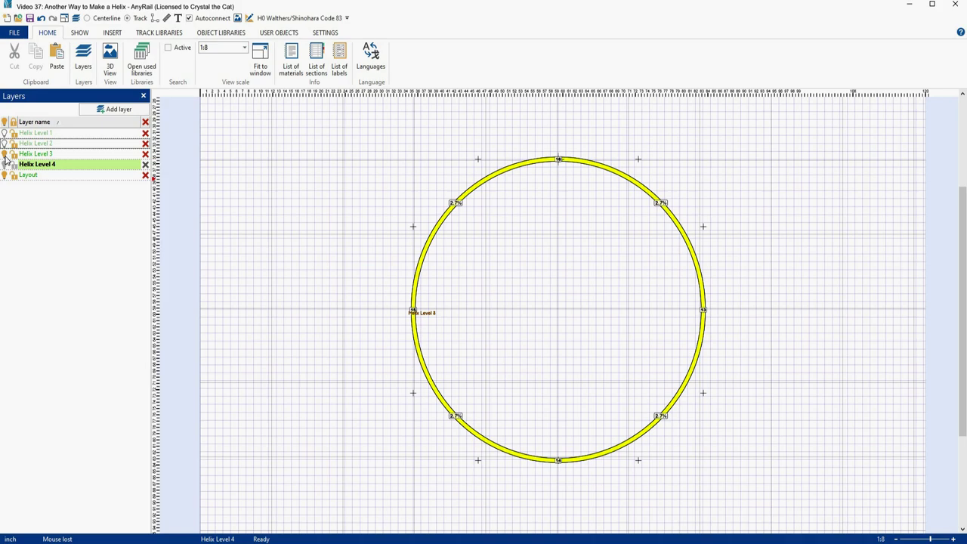
pyautogui.click(5, 154)
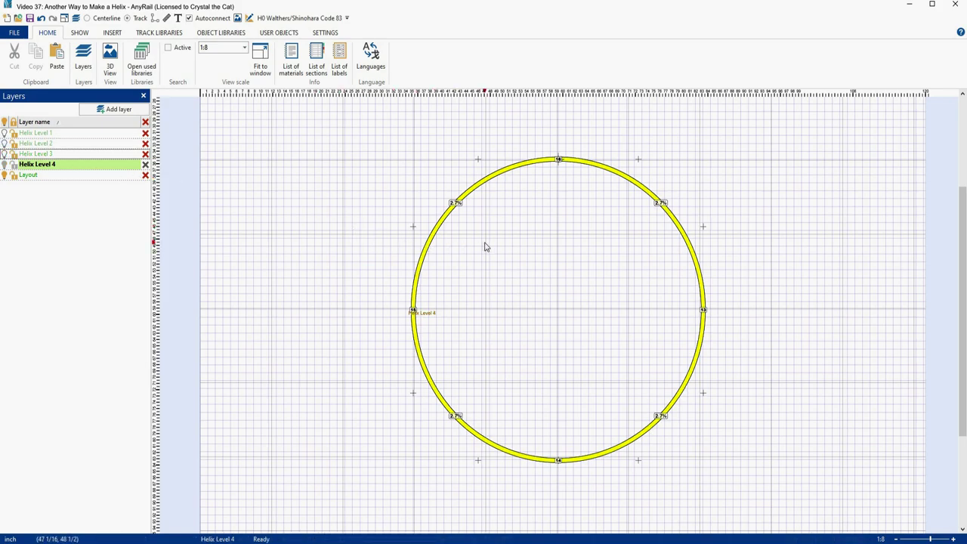
# Delete the upper-left curve of the Helix Level 4 circle
pyautogui.click(492, 183)
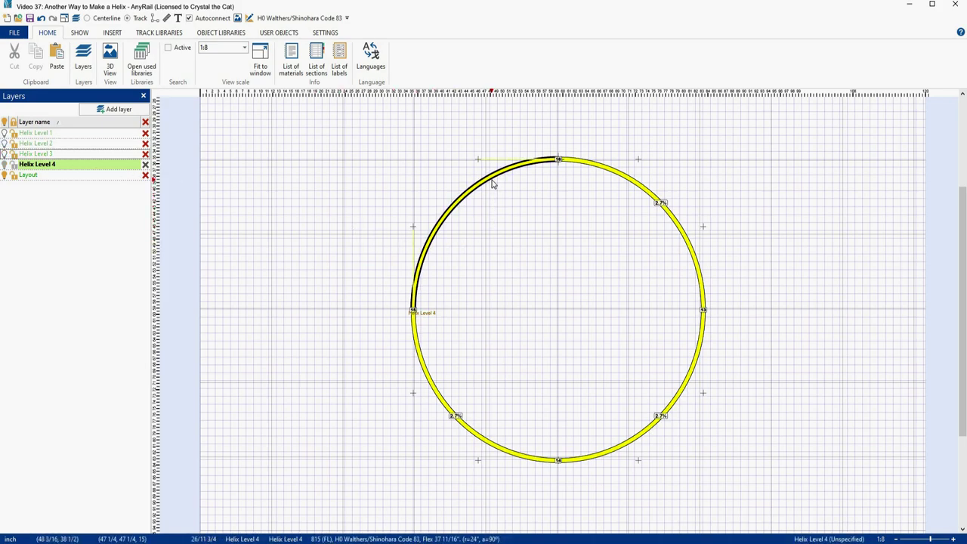
pyautogui.click(491, 184)
pyautogui.rightClick(492, 183)
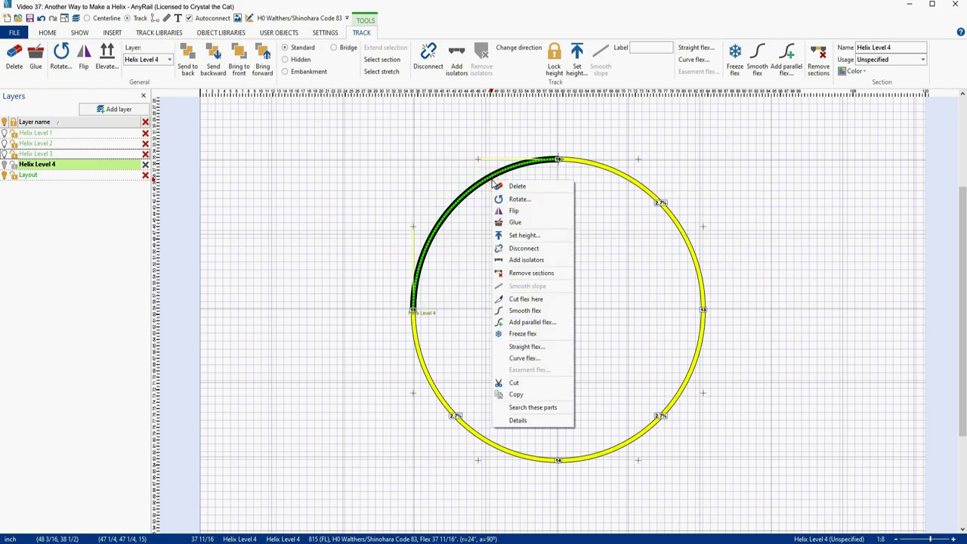
pyautogui.click(516, 188)
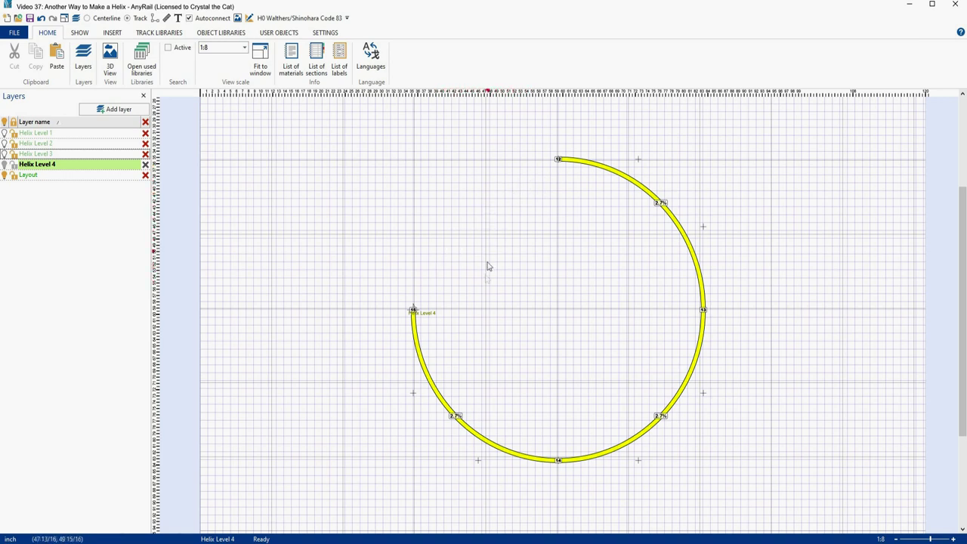
# Shorten the lower-left flex curve of Helix Level 4 by setting its angle to 60 degrees
pyautogui.rightClick(444, 401)
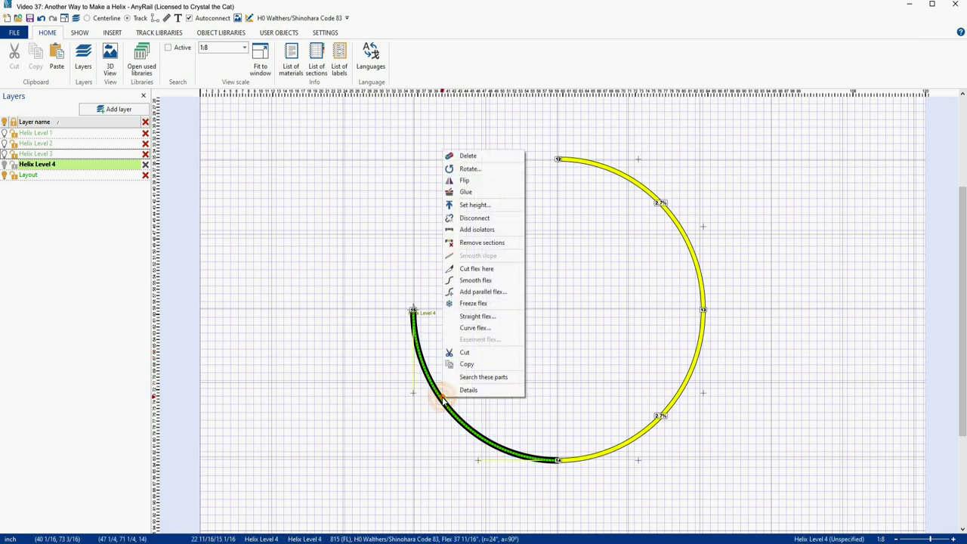
pyautogui.click(476, 328)
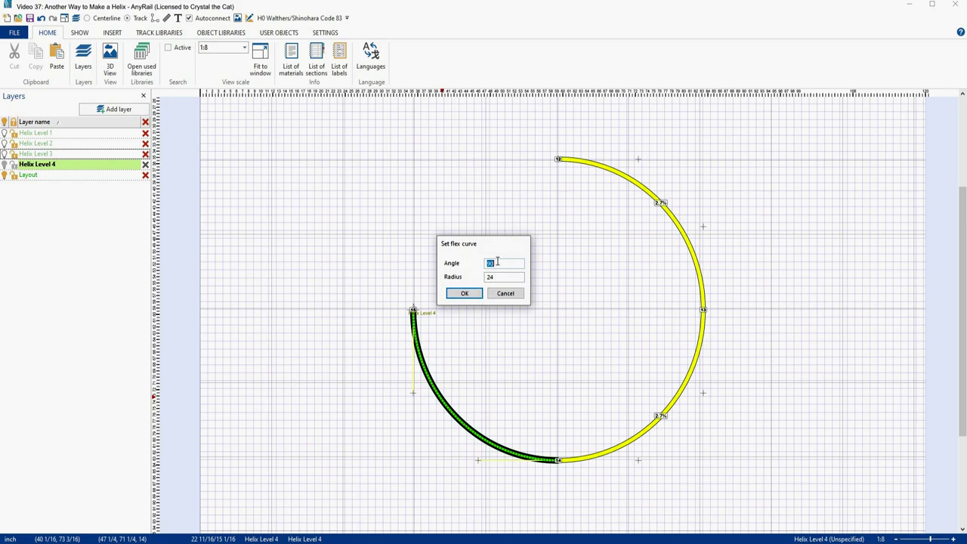
pyautogui.write('60')
pyautogui.click(476, 294)
pyautogui.click(456, 320)
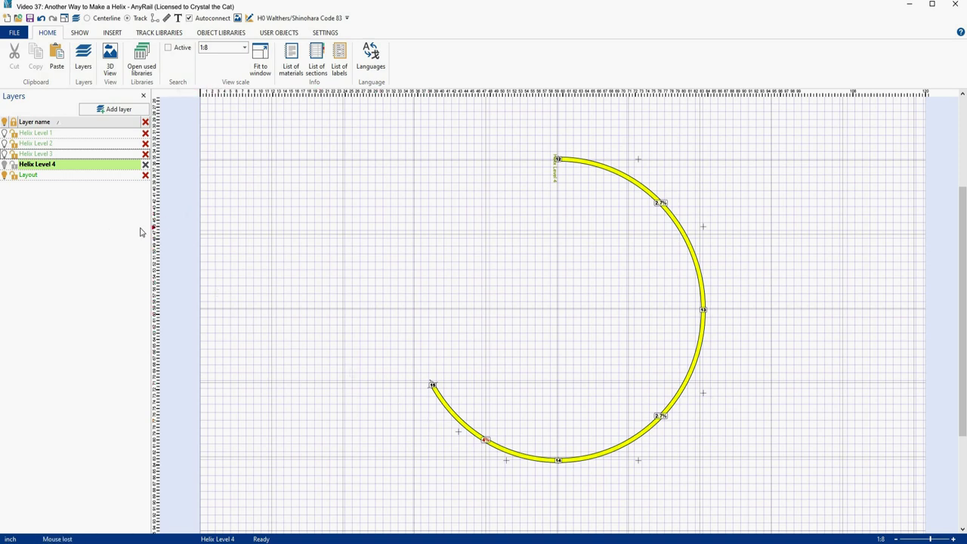
# Compare the shortened Level 4 track with the lower levels by showing and hiding their layers
pyautogui.click(5, 154)
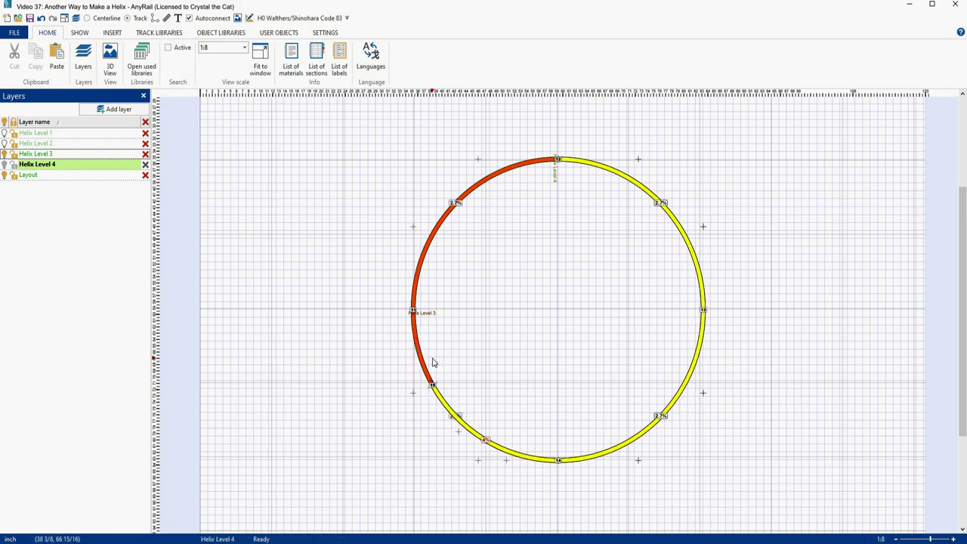
pyautogui.click(4, 154)
pyautogui.click(4, 133)
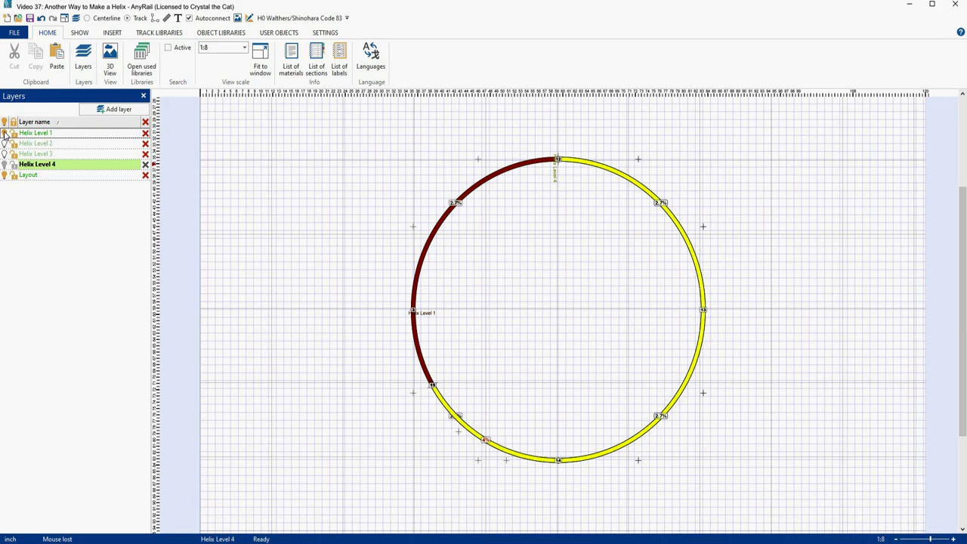
pyautogui.click(4, 132)
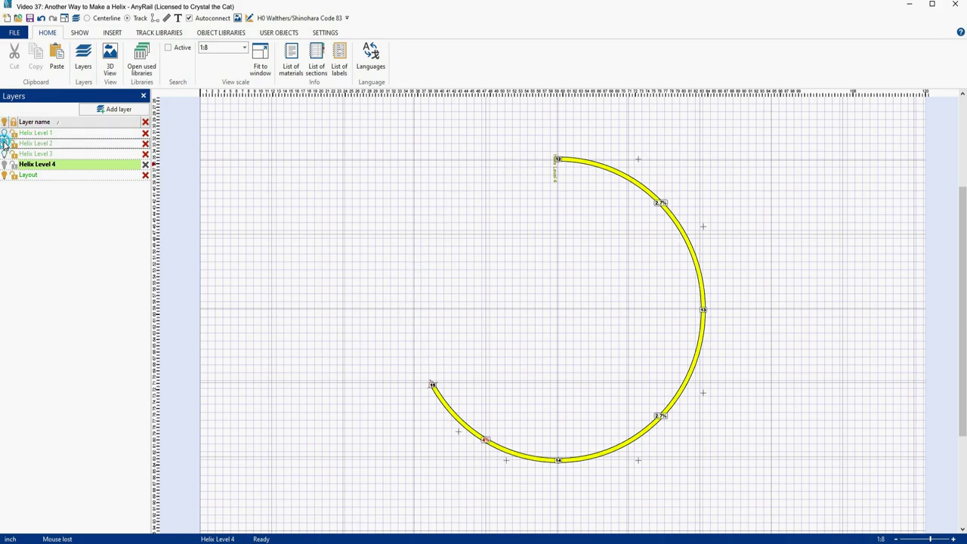
pyautogui.click(5, 144)
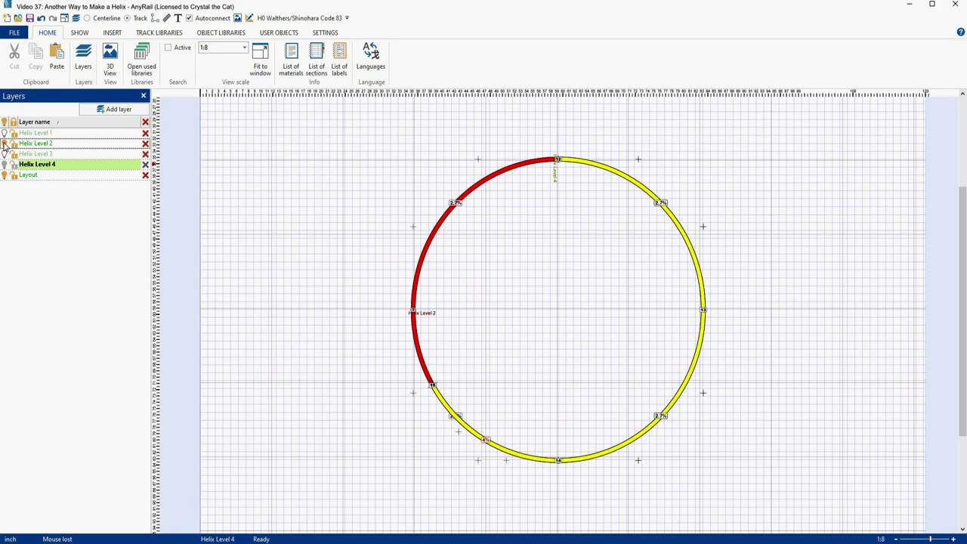
pyautogui.click(5, 153)
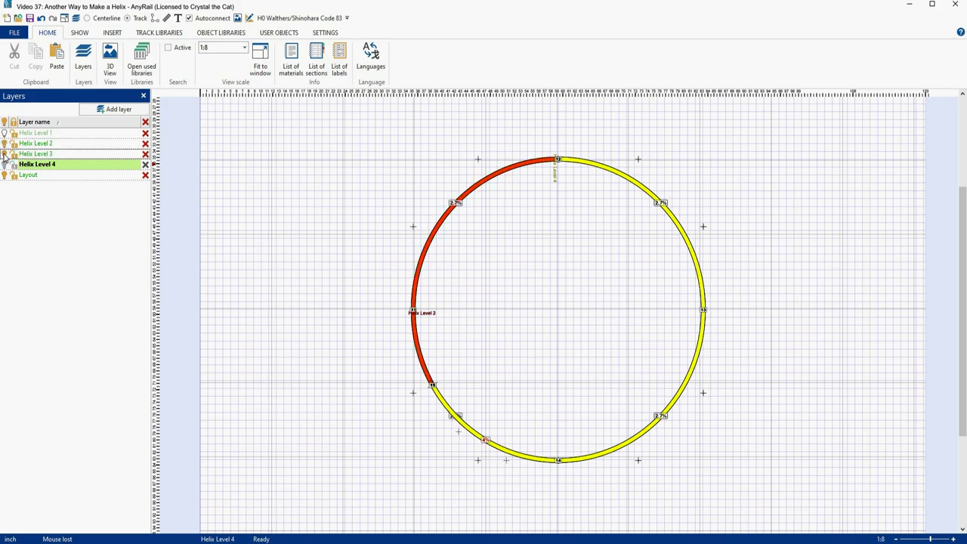
pyautogui.click(5, 144)
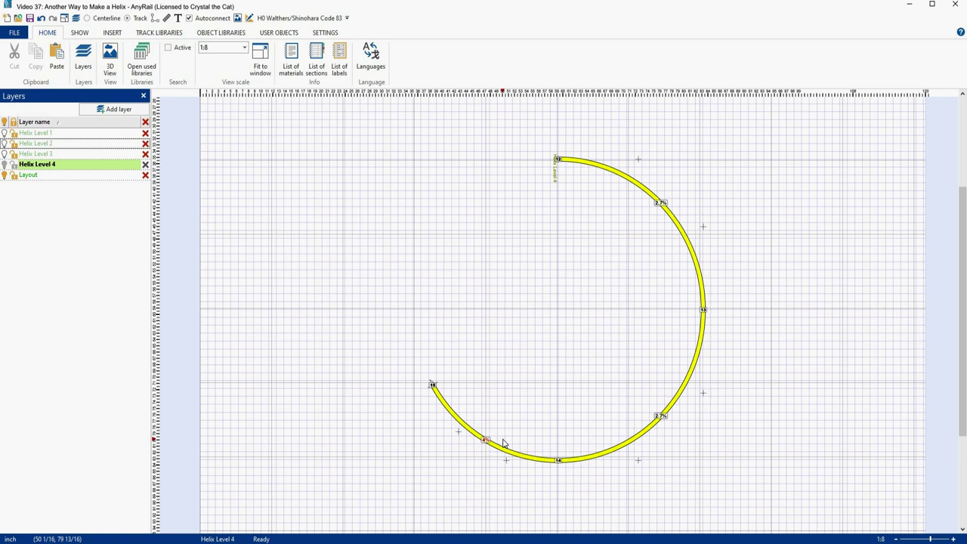
# Make the Helix Level 1, Helix Level 2 and Helix Level 3 layers visible again
pyautogui.click(4, 132)
pyautogui.click(3, 142)
pyautogui.click(5, 154)
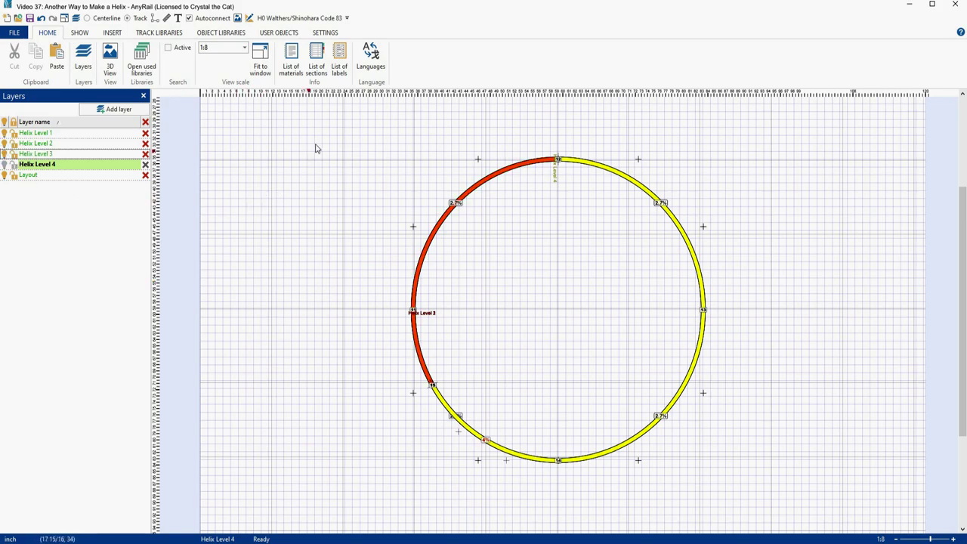
# Select the tracks of all four helix levels and smooth the slope across the whole helix
pyautogui.moveTo(332, 127); pyautogui.dragTo(788, 491)
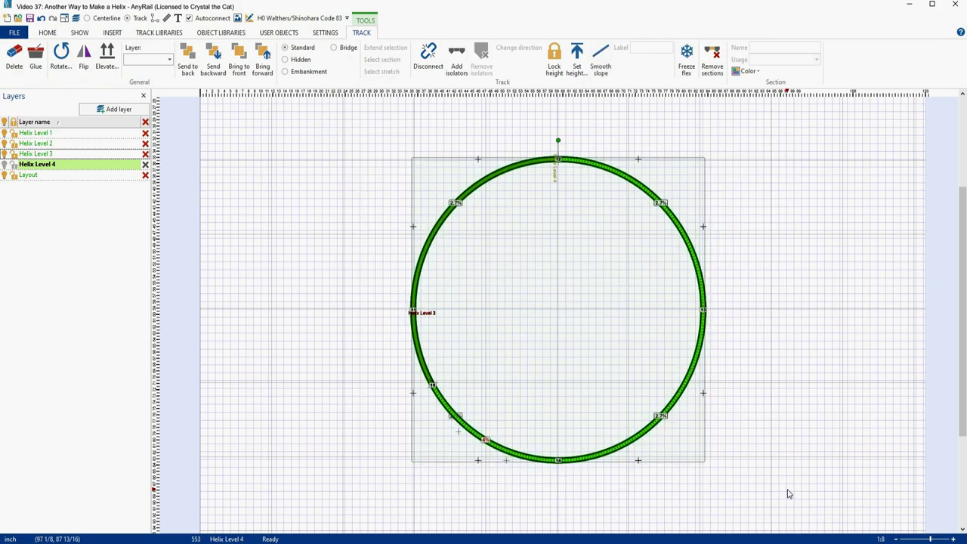
pyautogui.click(600, 61)
pyautogui.click(751, 277)
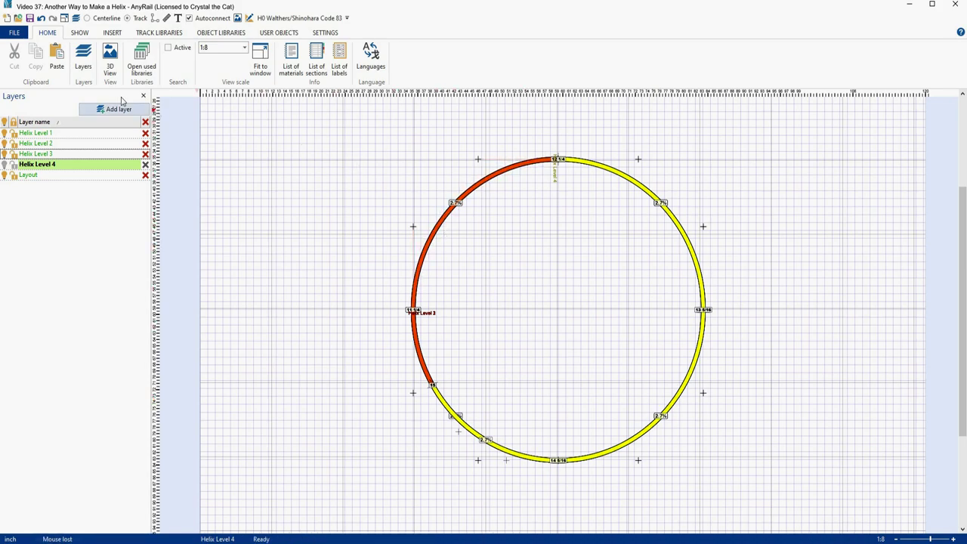
# Turn off the display of track heights and slope percentages in the plan
pyautogui.click(82, 33)
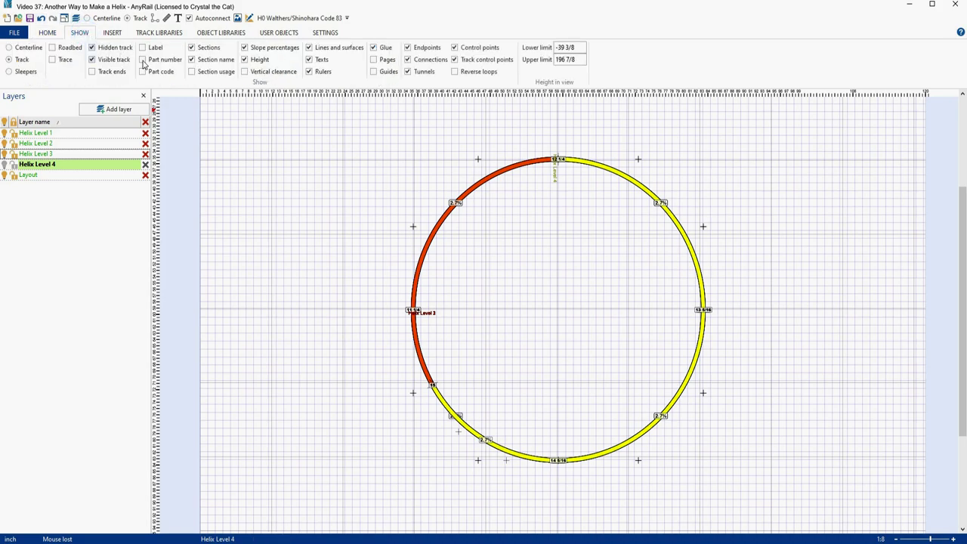
pyautogui.click(244, 60)
pyautogui.click(244, 47)
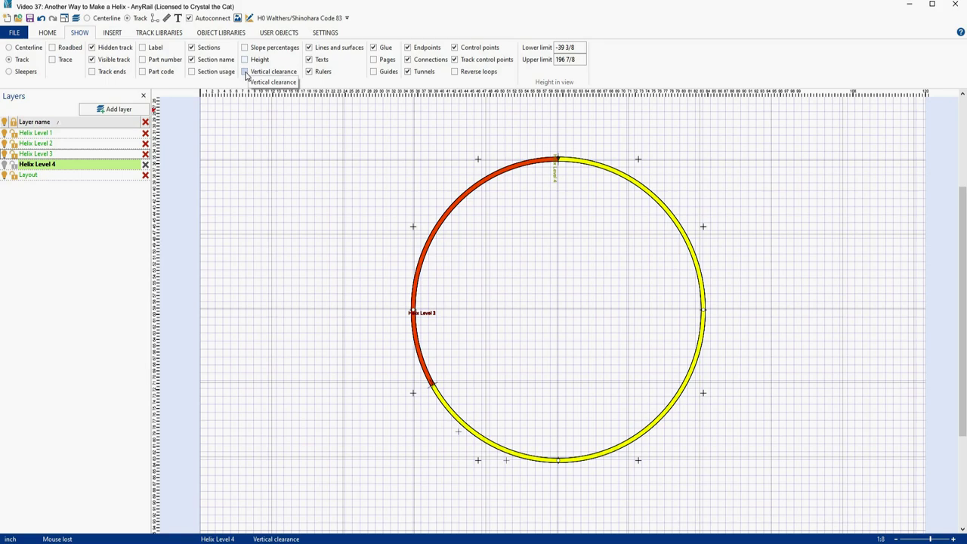
# Display the vertical clearances and examine them where the stacked tracks overlap at the helix's left joint
pyautogui.click(245, 72)
pyautogui.click(245, 72)
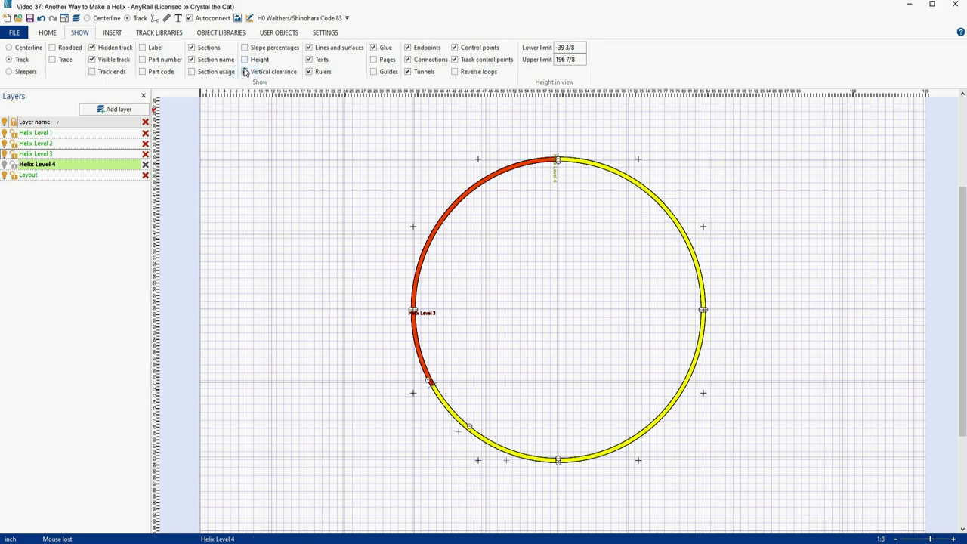
pyautogui.click(245, 72)
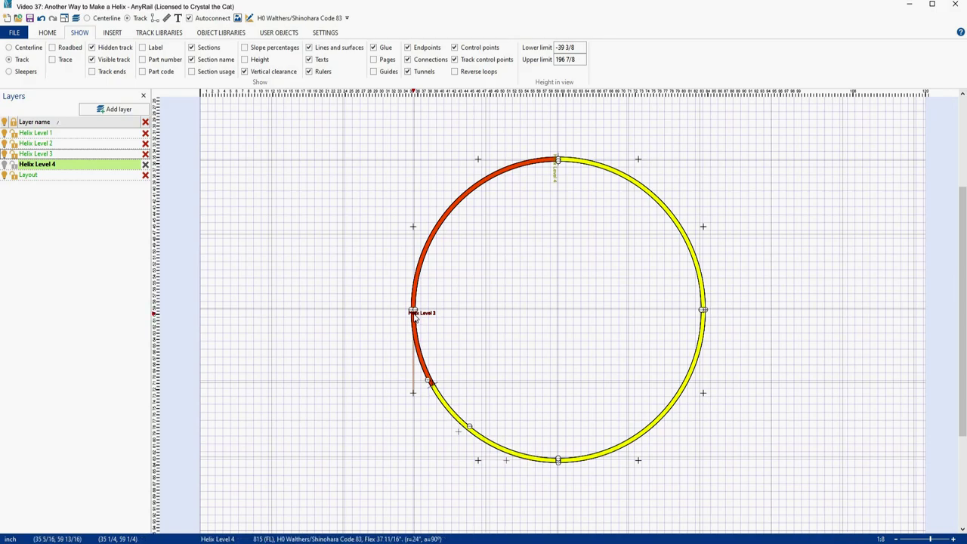
pyautogui.scroll(6, 414, 317)
pyautogui.scroll(1, 414, 318)
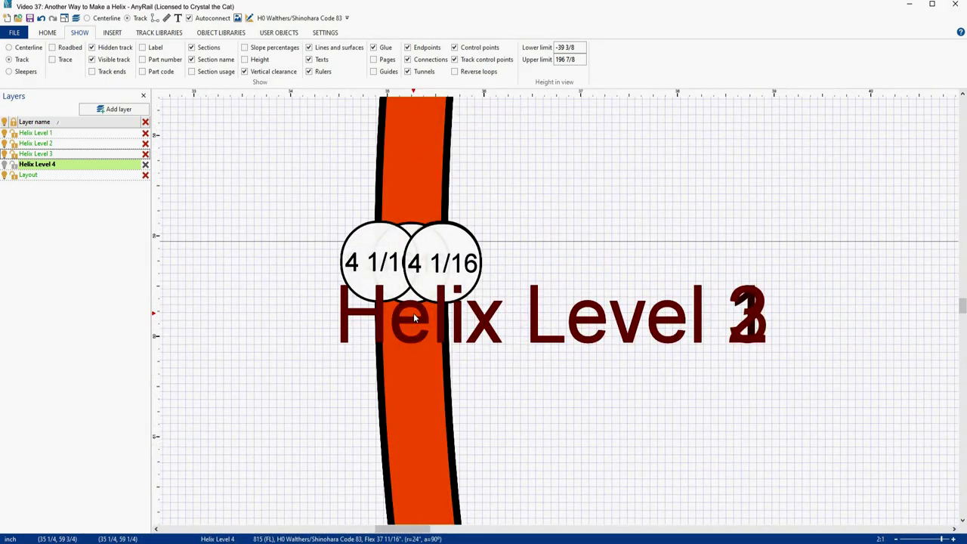
pyautogui.scroll(-6, 413, 316)
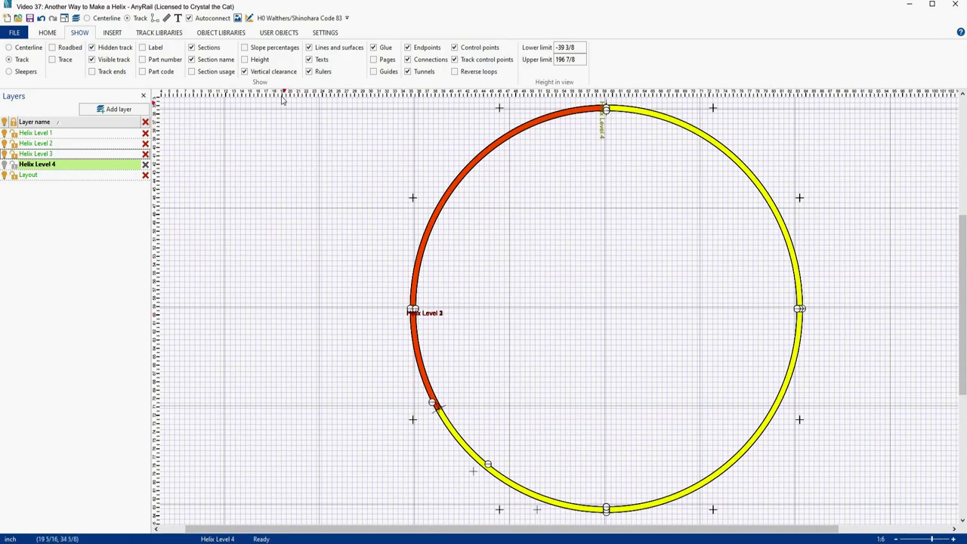
# Show the slope percentages and track heights in the plan again and turn off the vertical clearance display
pyautogui.click(244, 48)
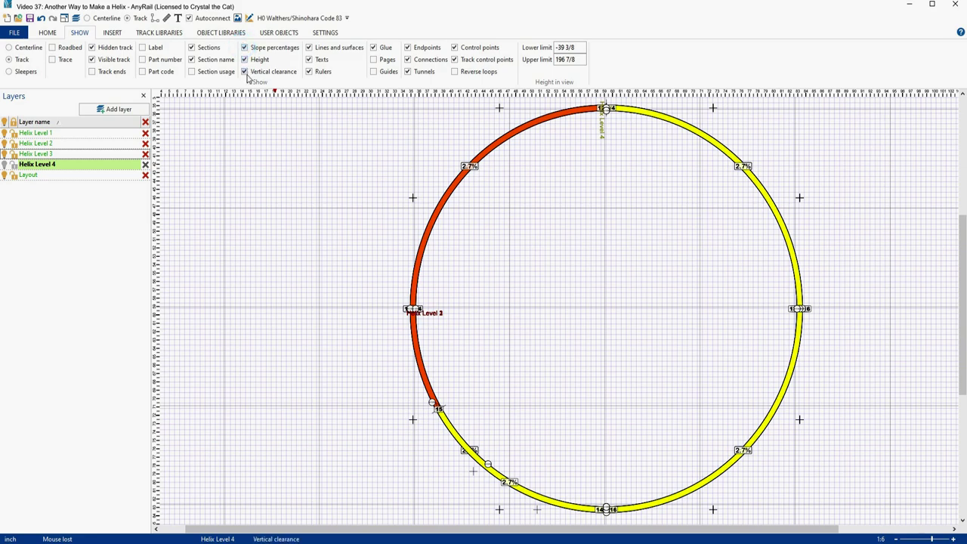
pyautogui.click(244, 71)
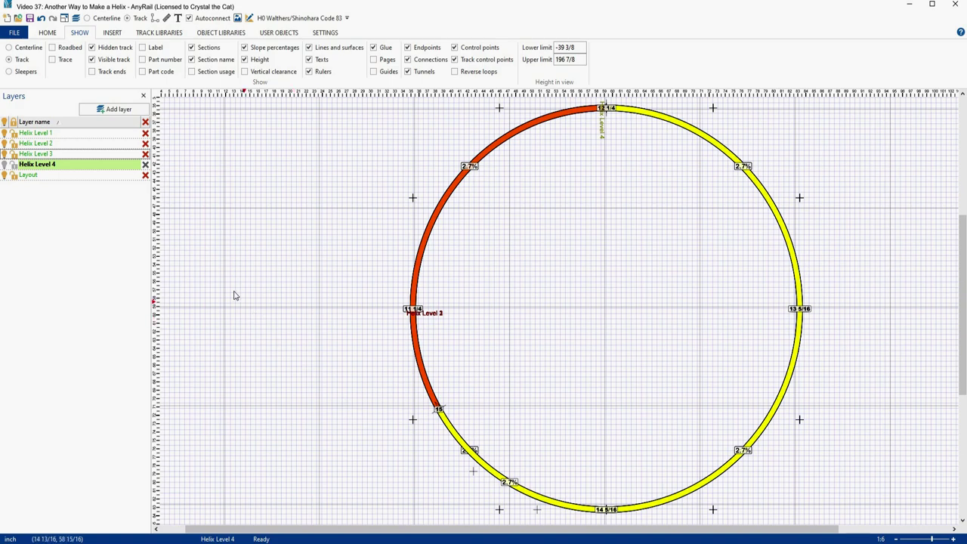
# Make Helix Level 3 the current layer, inspect its heights with Helix Level 4 hidden, and show Helix Level 4 again
pyautogui.click(65, 154)
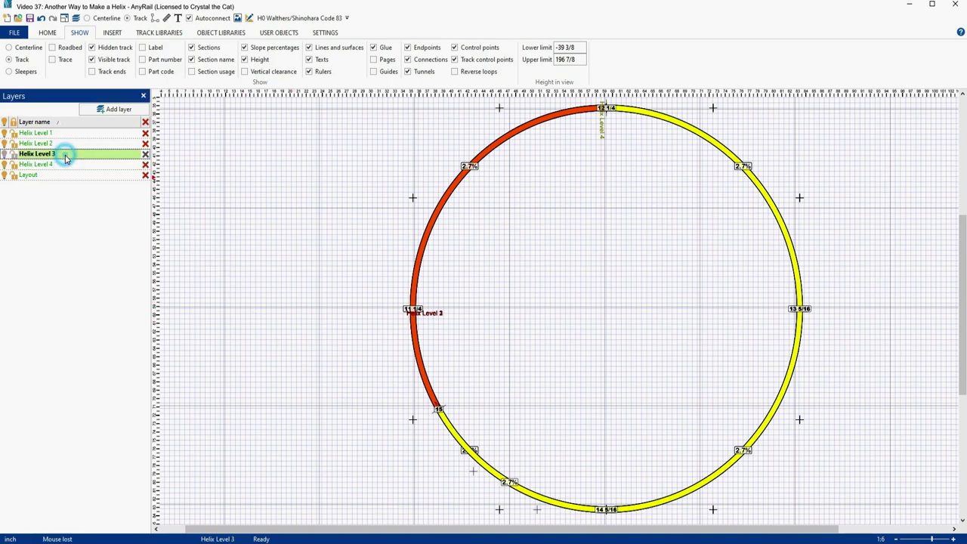
pyautogui.click(5, 165)
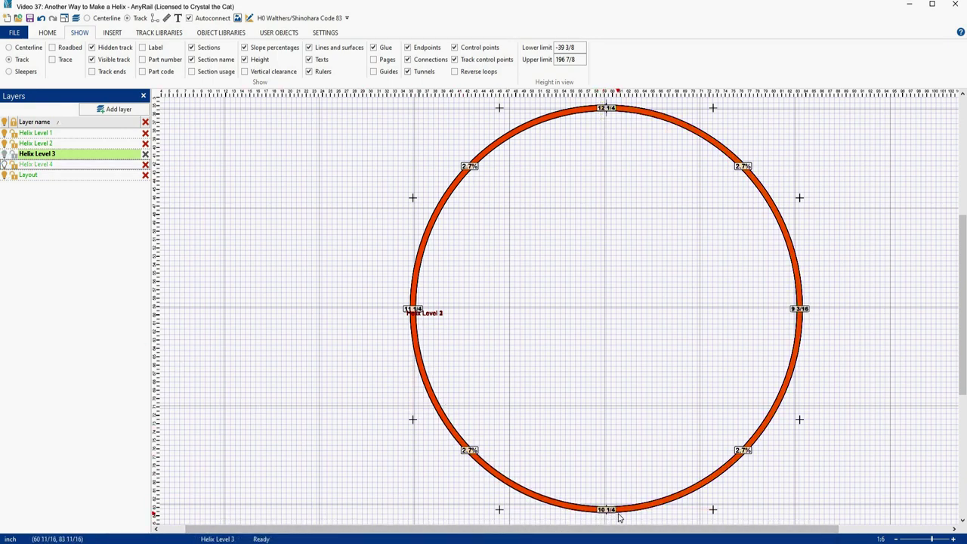
pyautogui.click(4, 165)
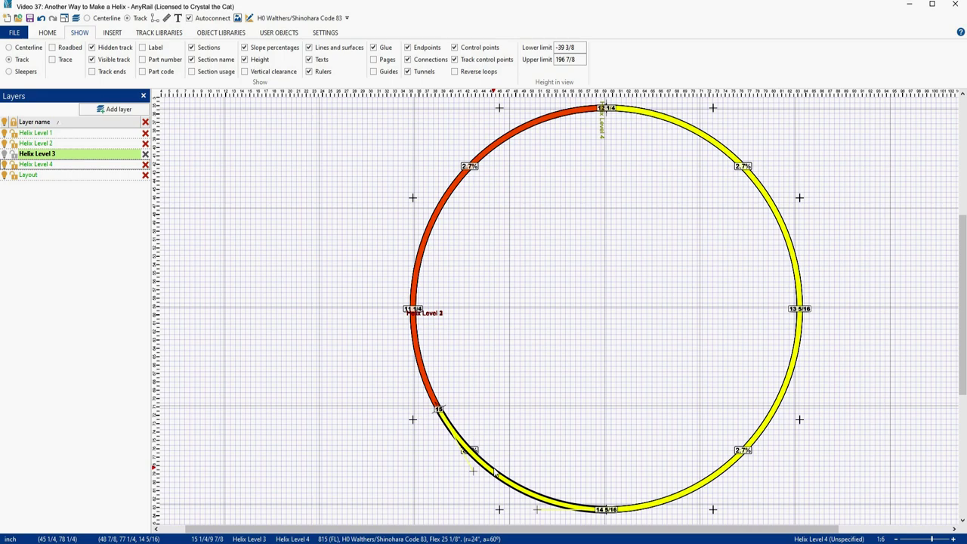
pyautogui.click(495, 472)
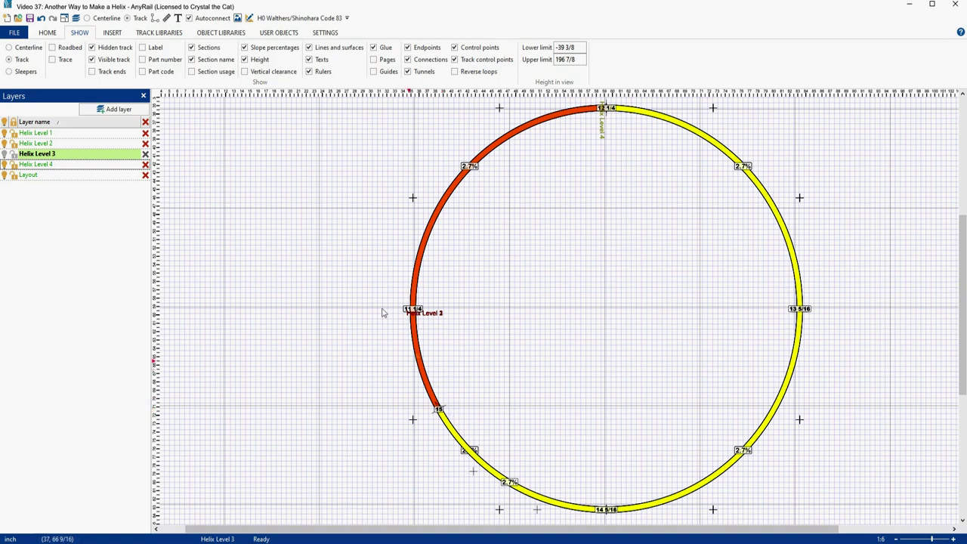
# Make Helix Level 4 the current layer and copy its short exit flex track to the empty area outside the helix
pyautogui.click(85, 164)
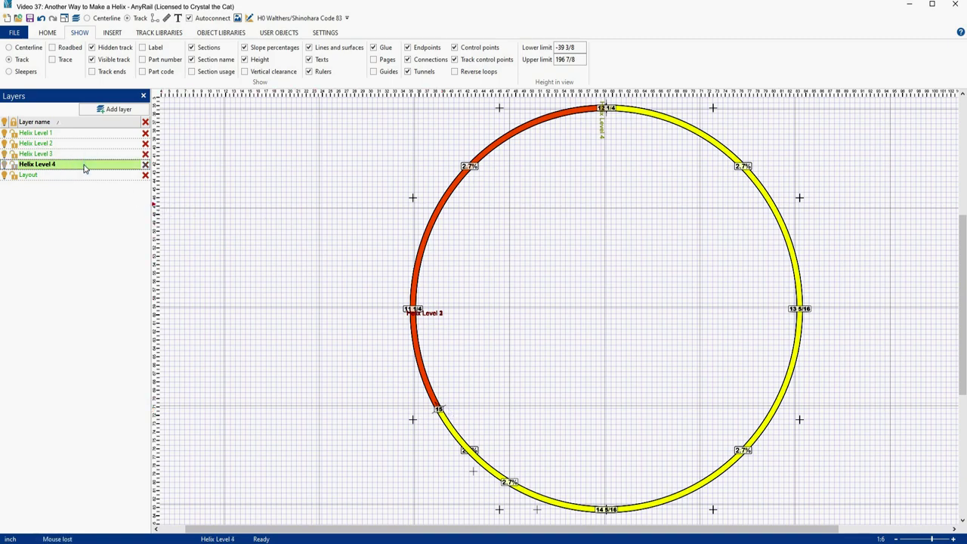
pyautogui.click(491, 470)
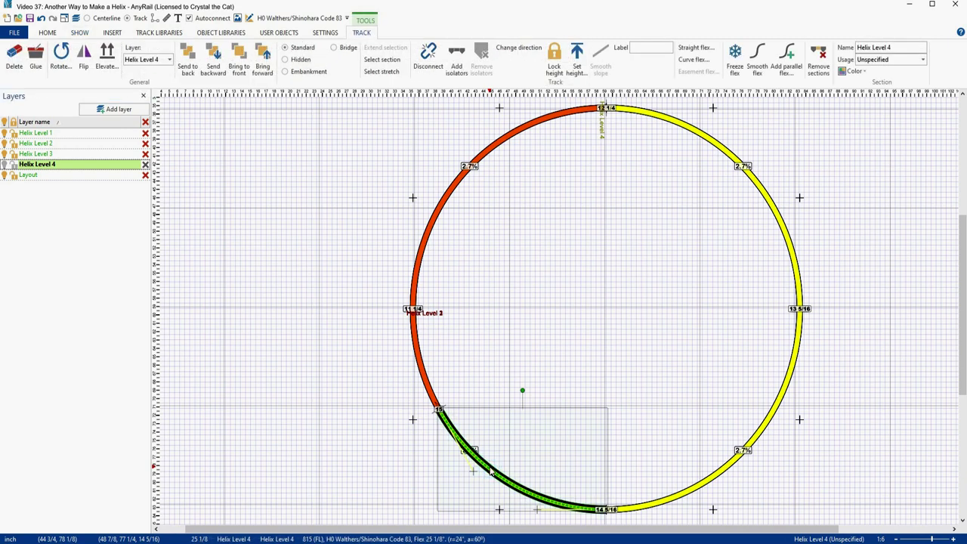
pyautogui.moveTo(491, 470); pyautogui.dragTo(344, 262)
# Turn the copied flex track into a 39-inch straight and connect it to the exit end of the Level 4 track
pyautogui.rightClick(342, 264)
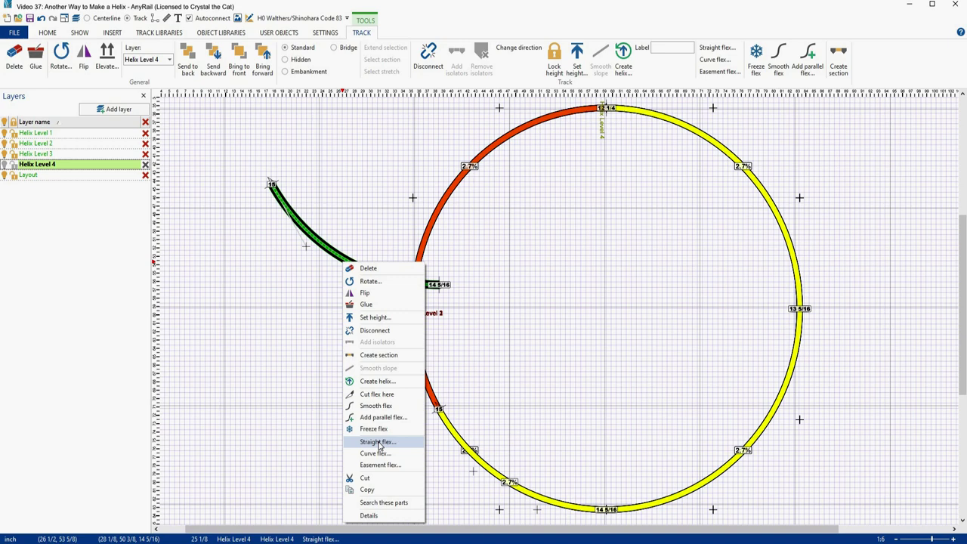
pyautogui.click(378, 442)
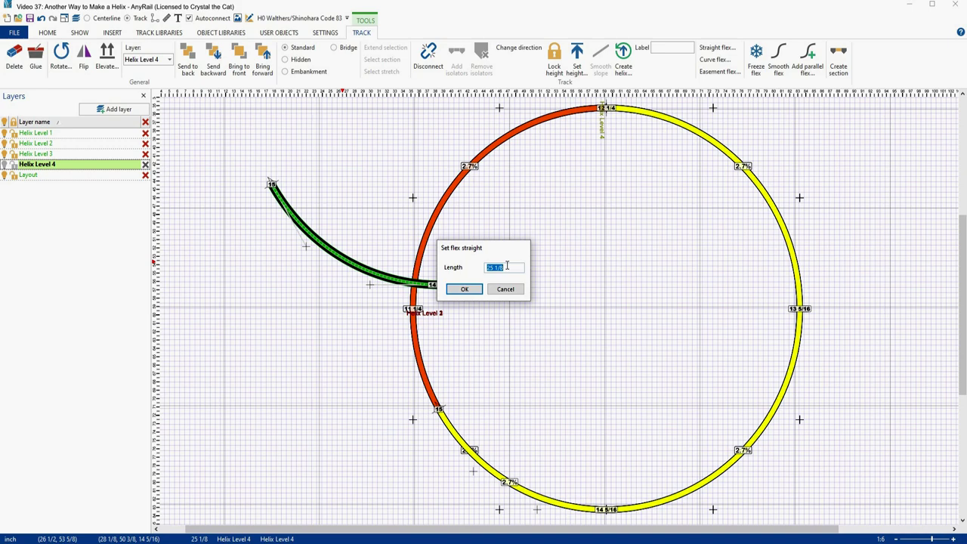
pyautogui.write('39')
pyautogui.press('Return')
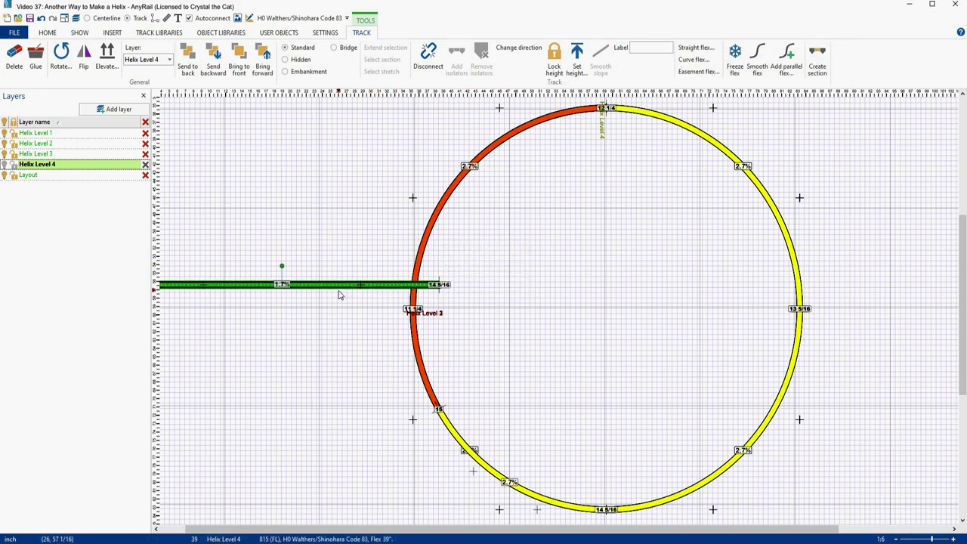
pyautogui.moveTo(339, 293); pyautogui.dragTo(519, 272)
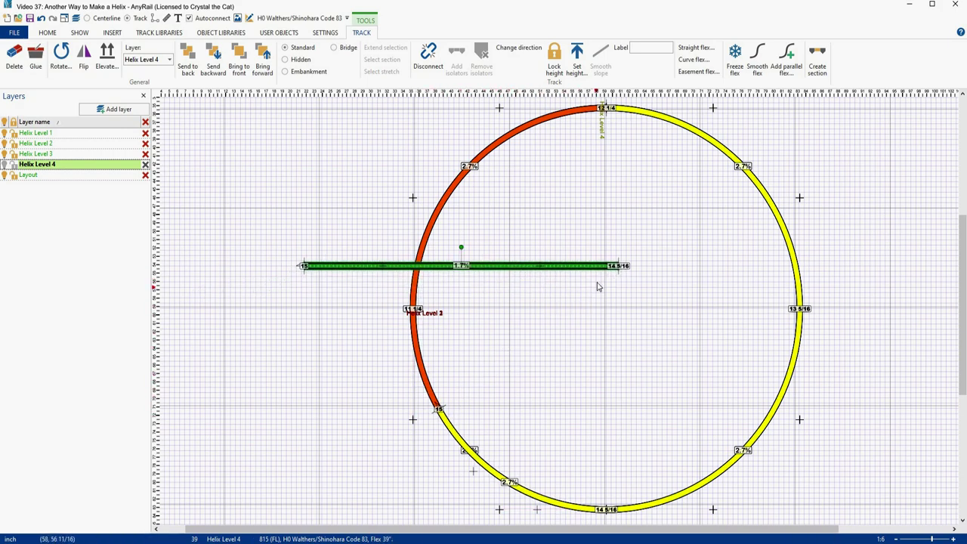
pyautogui.moveTo(597, 267); pyautogui.dragTo(416, 415)
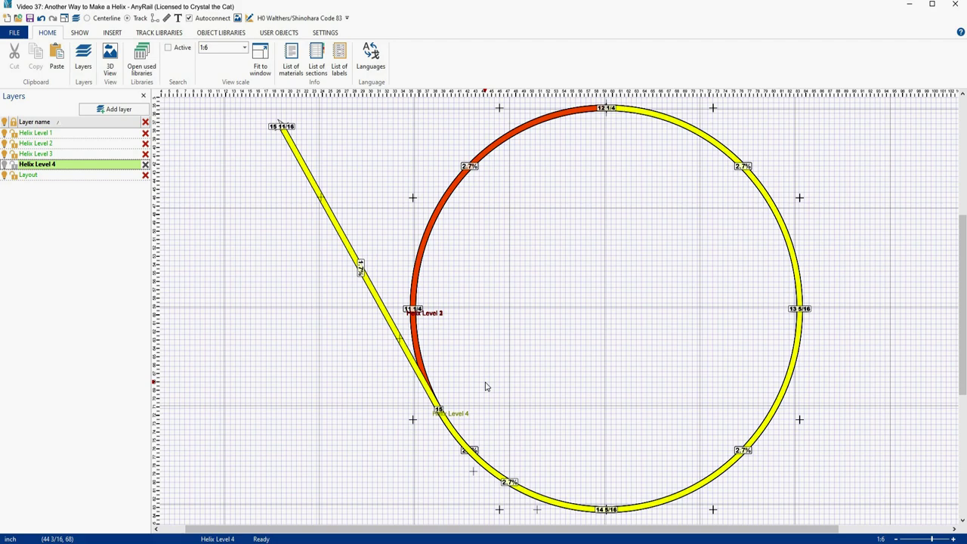
# Set the height of the straight exit track's free end to 16 inches
pyautogui.click(288, 133)
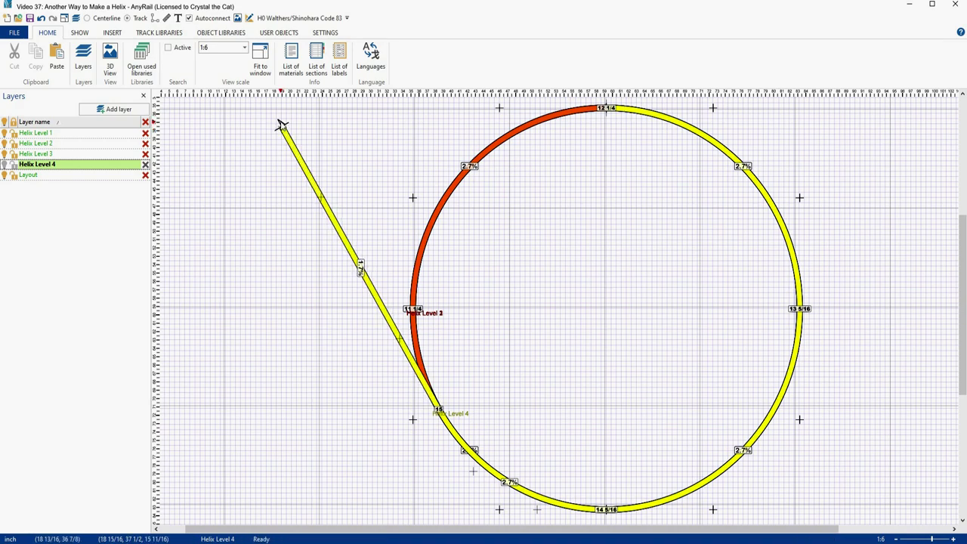
pyautogui.rightClick(279, 124)
pyautogui.click(312, 139)
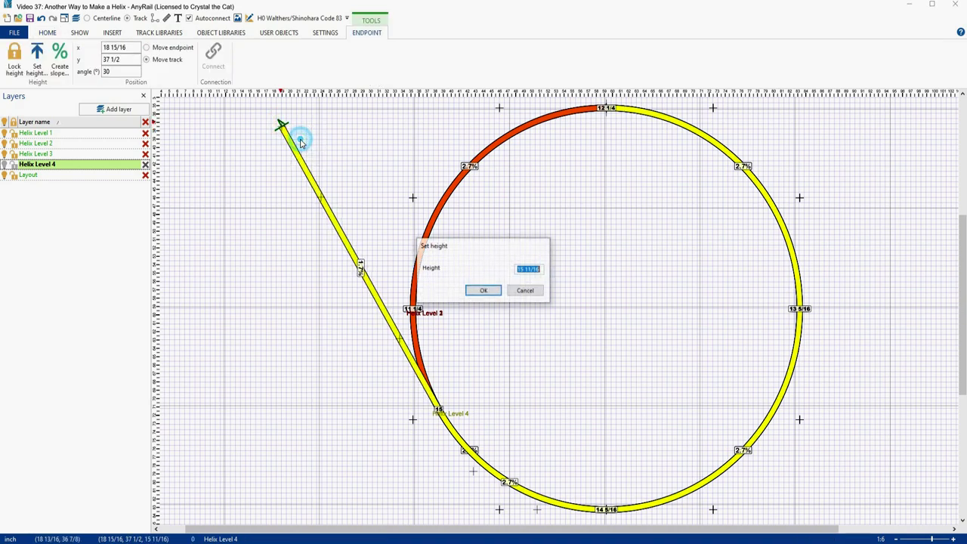
pyautogui.write('16')
pyautogui.click(488, 292)
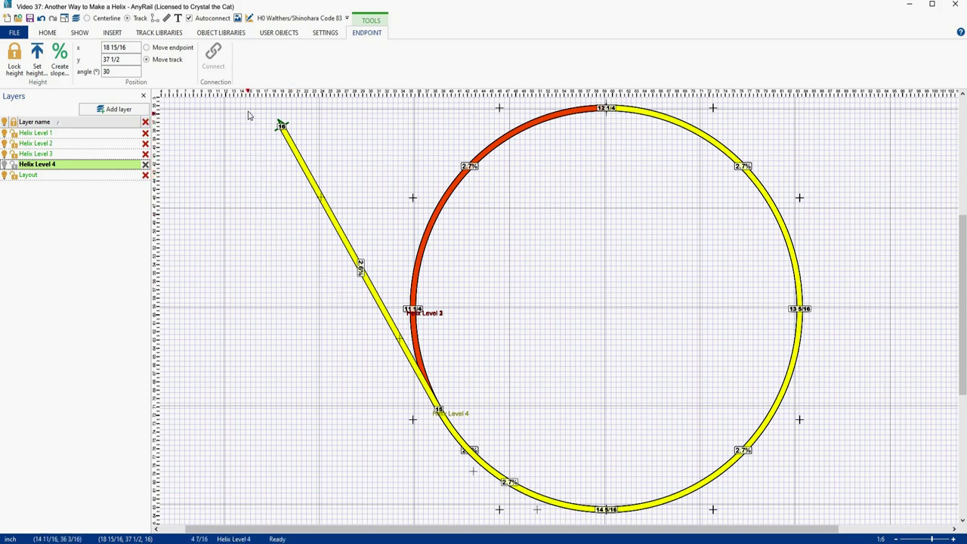
# Select all tracks of the helix together with the straight exit track and smooth their slope
pyautogui.moveTo(249, 98); pyautogui.dragTo(843, 515)
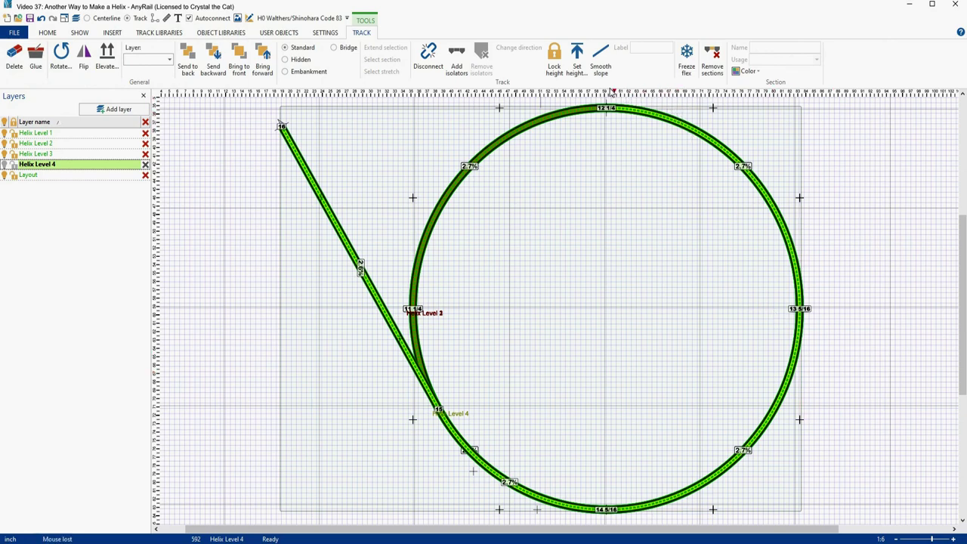
pyautogui.click(601, 60)
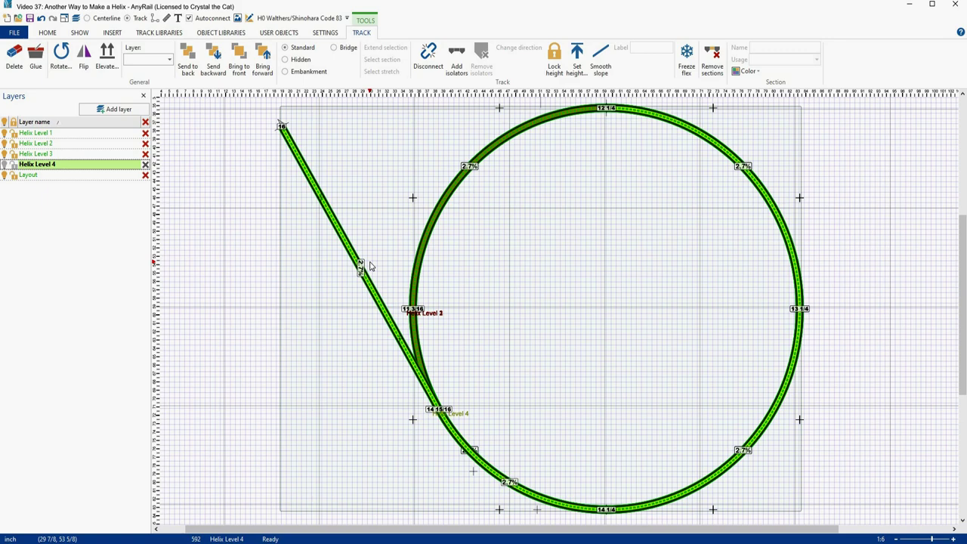
pyautogui.click(273, 233)
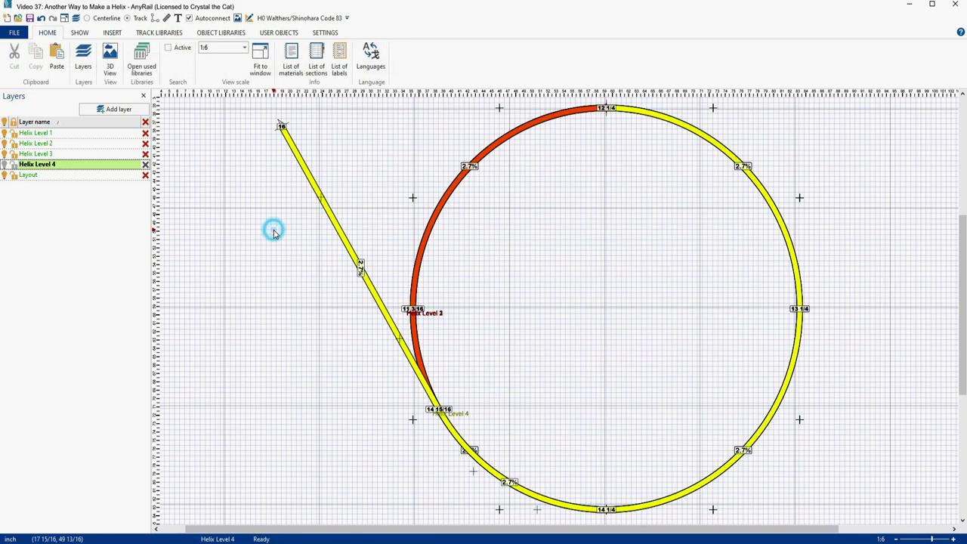
# Move the free end of the exit flex track farther from the helix and bend the track into a curve
pyautogui.click(279, 124)
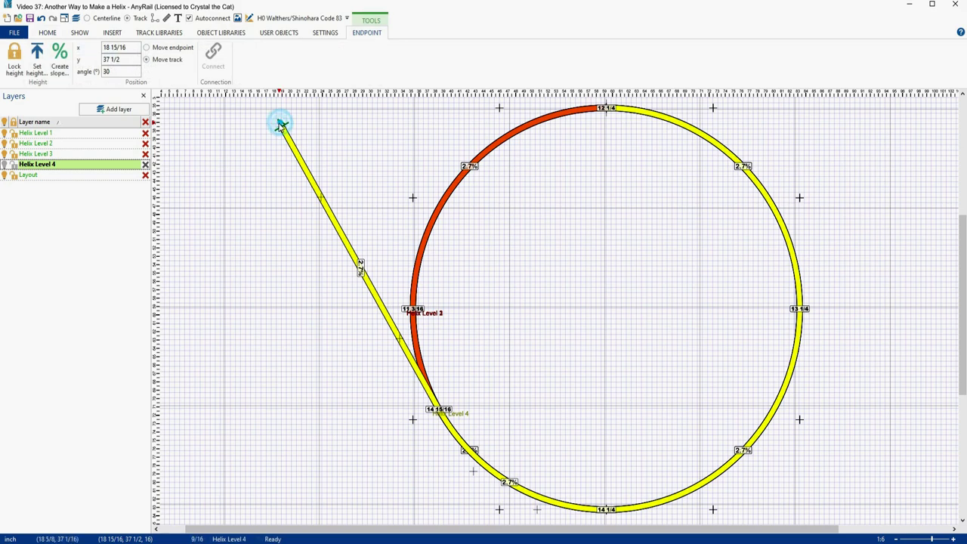
pyautogui.click(280, 124)
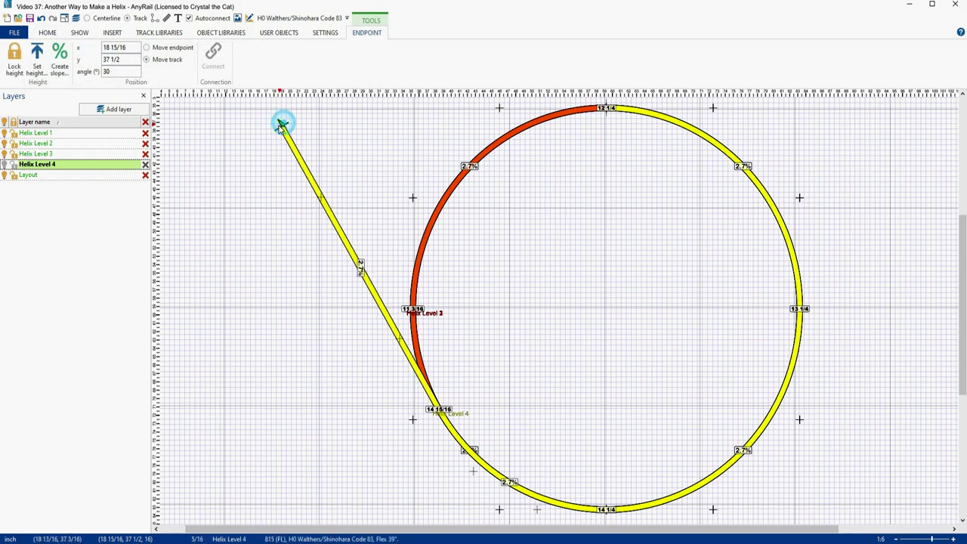
pyautogui.moveTo(281, 124); pyautogui.dragTo(194, 176)
pyautogui.click(235, 247)
pyautogui.moveTo(235, 247); pyautogui.dragTo(355, 201)
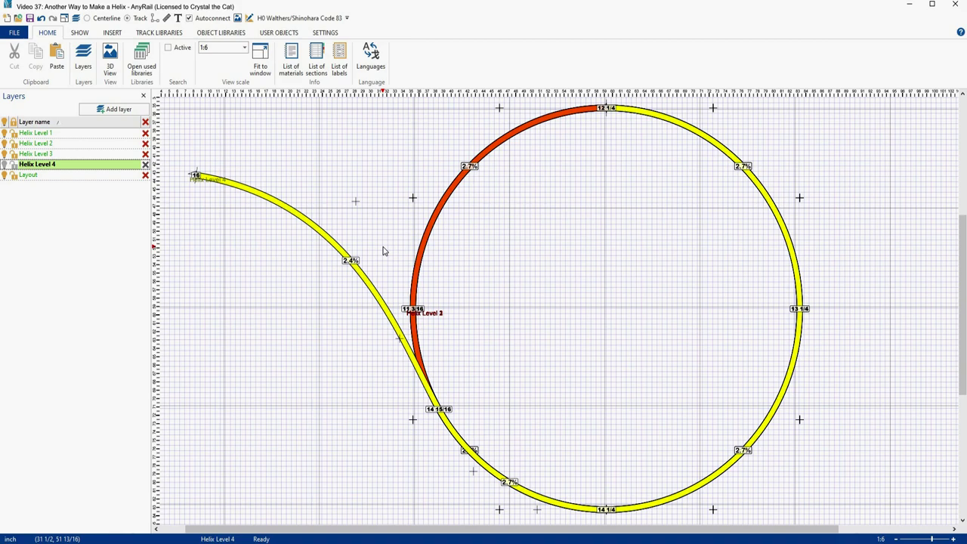
# Delete the curved exit flex track from Helix Level 4
pyautogui.click(367, 281)
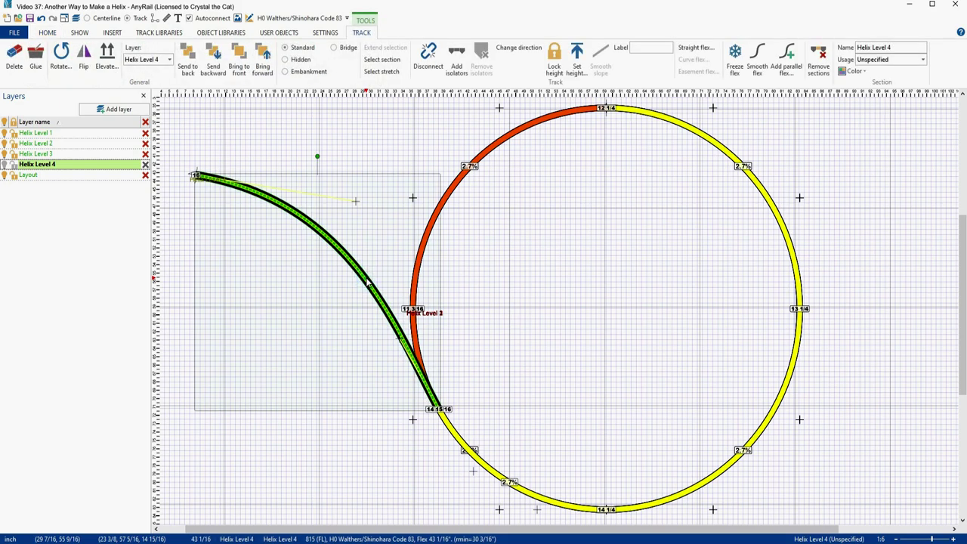
pyautogui.press('Delete')
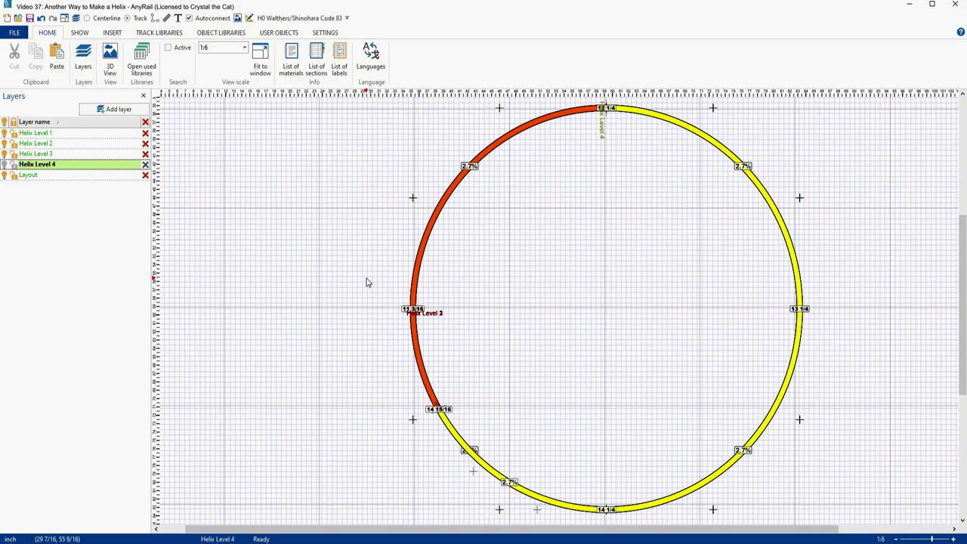
# Make Helix Level 3 the current layer, hide Helix Level 4, and paste a #7 right curved turnout 24-28 beside the helix
pyautogui.click(61, 154)
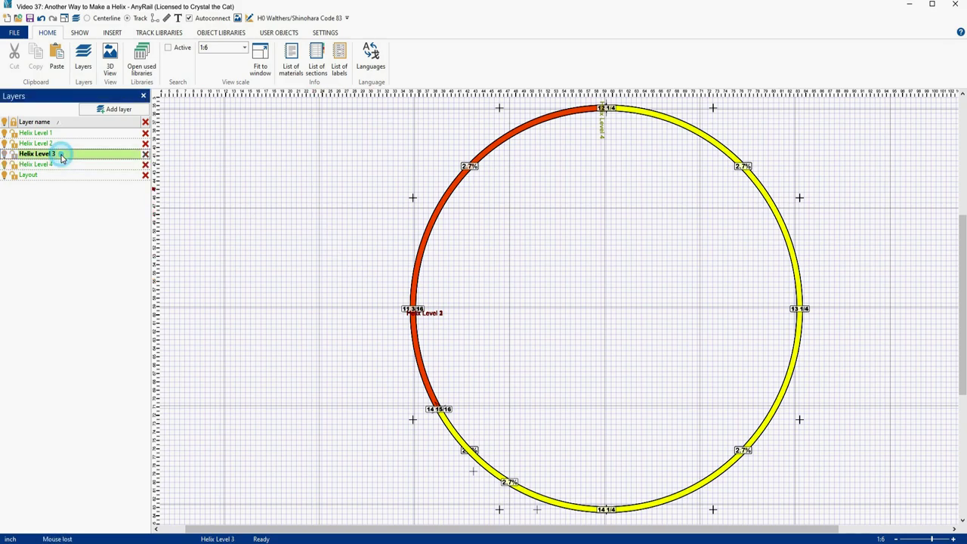
pyautogui.click(3, 164)
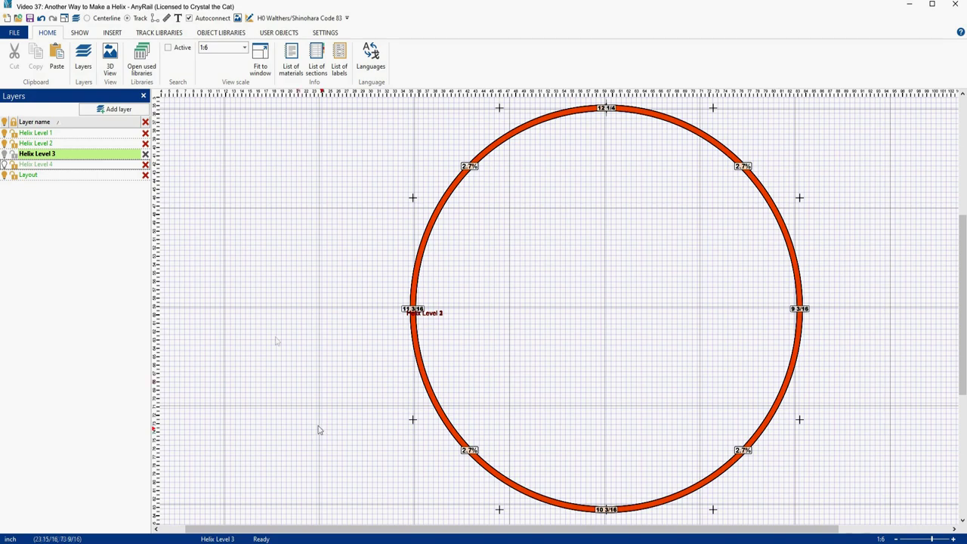
pyautogui.hotkey('ctrl', 'v')
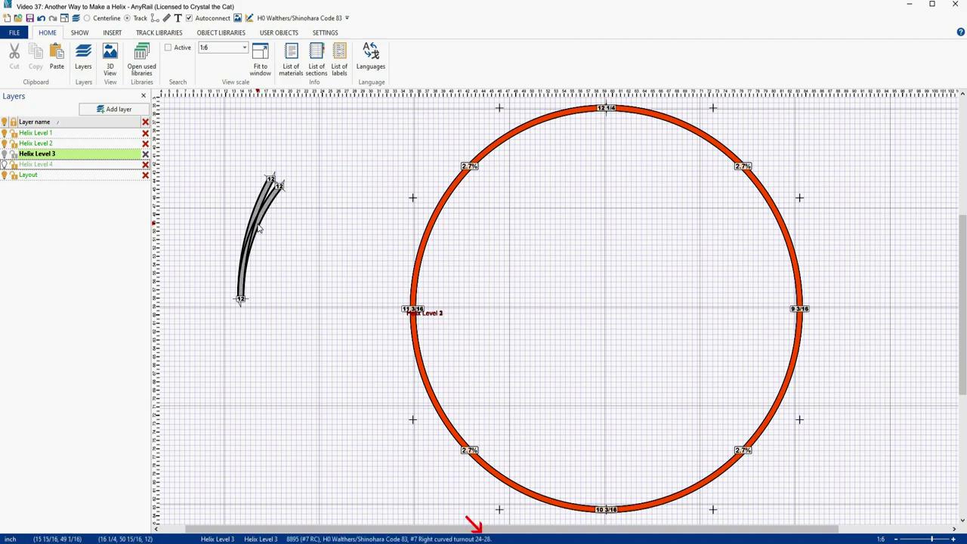
# Position the curved turnout over the upper-left arc of the helix so its inner route follows the 24-inch curve
pyautogui.moveTo(257, 227); pyautogui.dragTo(432, 218)
pyautogui.moveTo(435, 158); pyautogui.dragTo(437, 158)
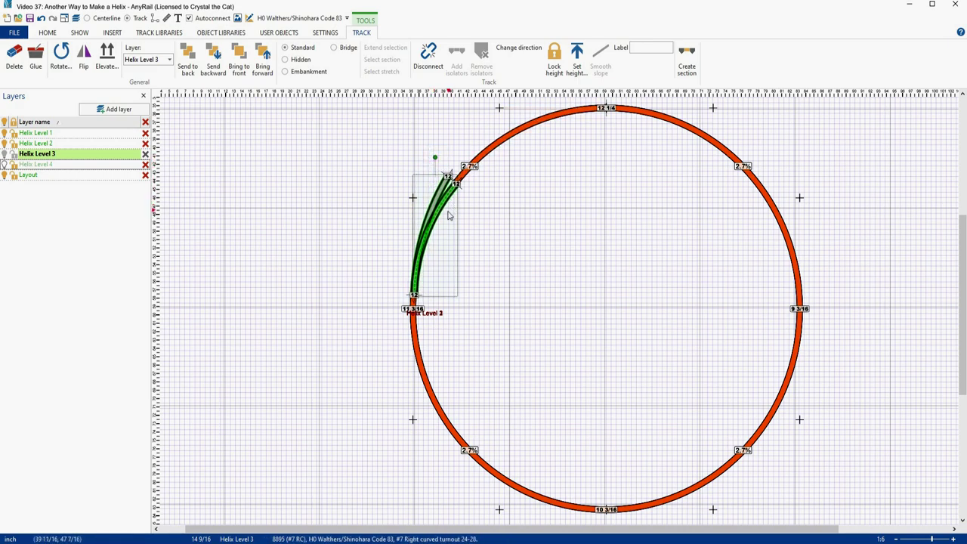
pyautogui.click(440, 217)
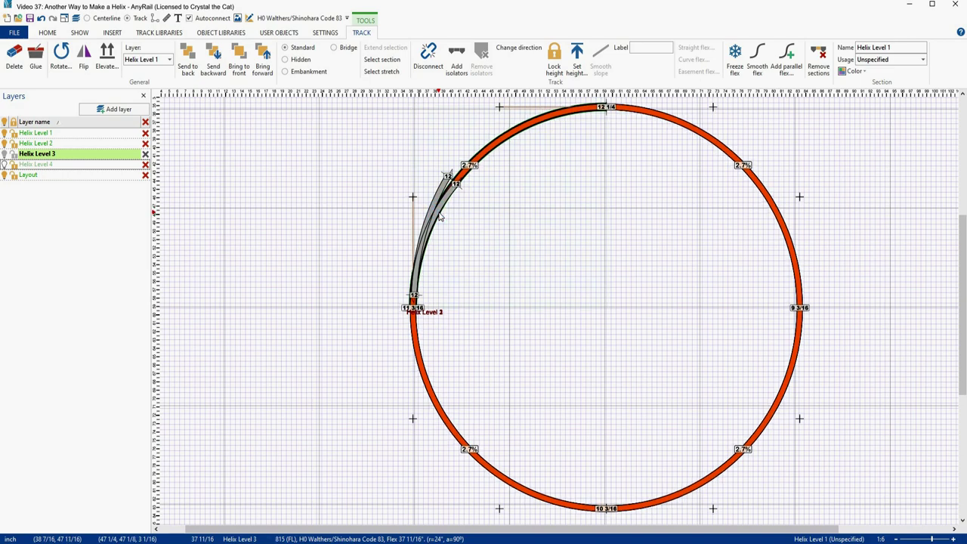
pyautogui.press('Escape')
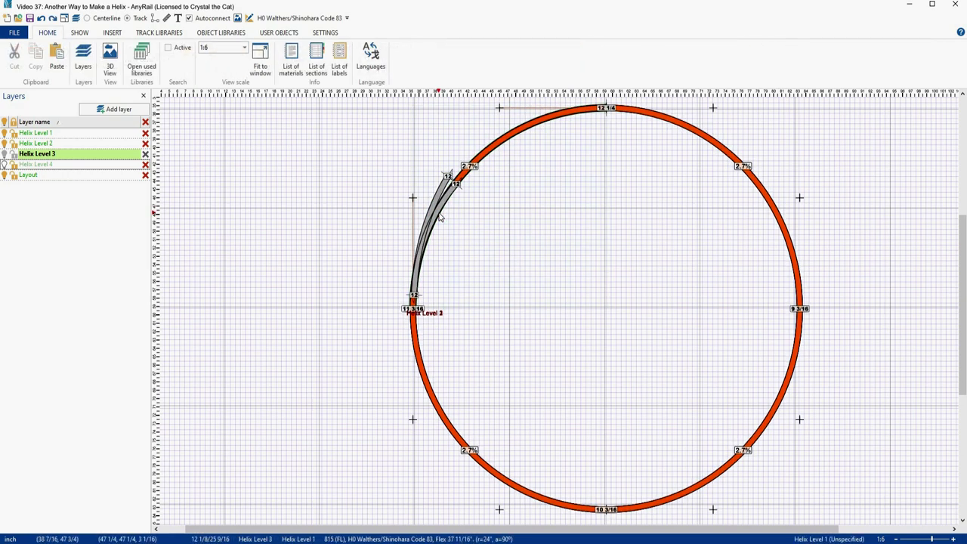
pyautogui.click(433, 216)
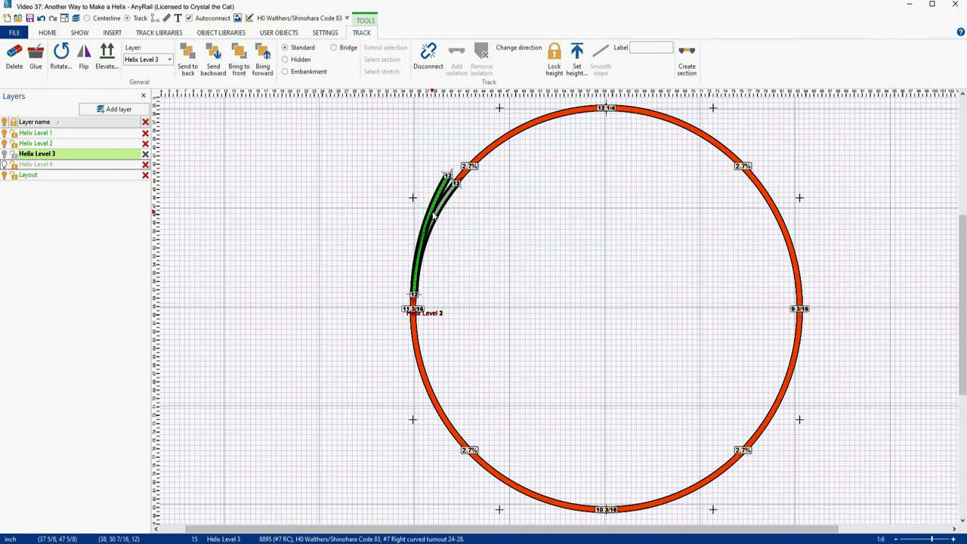
pyautogui.click(433, 216)
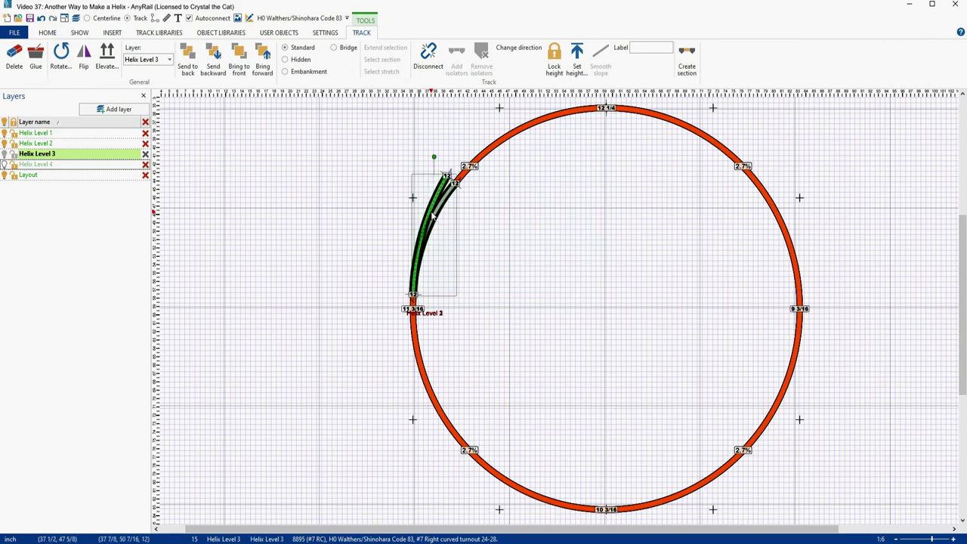